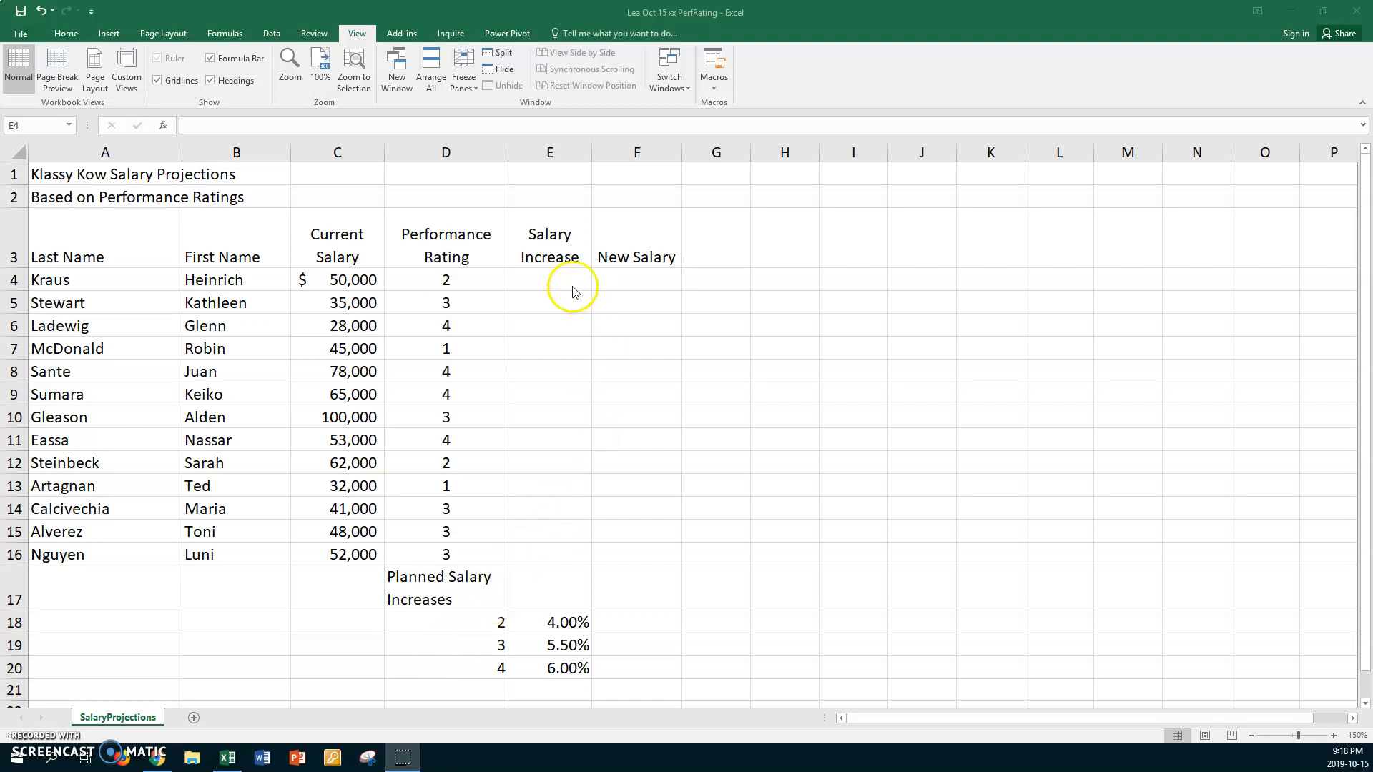
# - Start an IF formula in cell E4 that tests D4=2 and returns C4*$E$18 when true
pyautogui.click(550, 280)
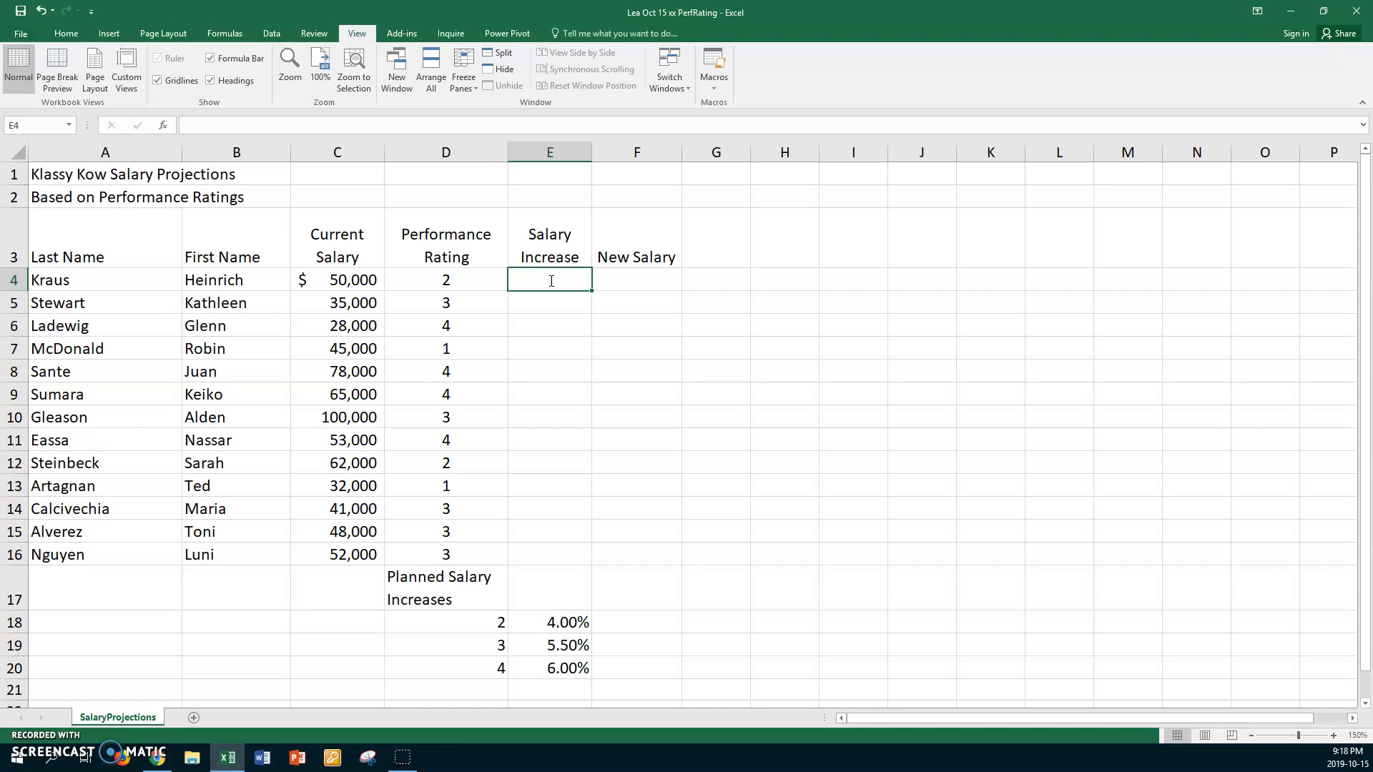
pyautogui.write('=if')
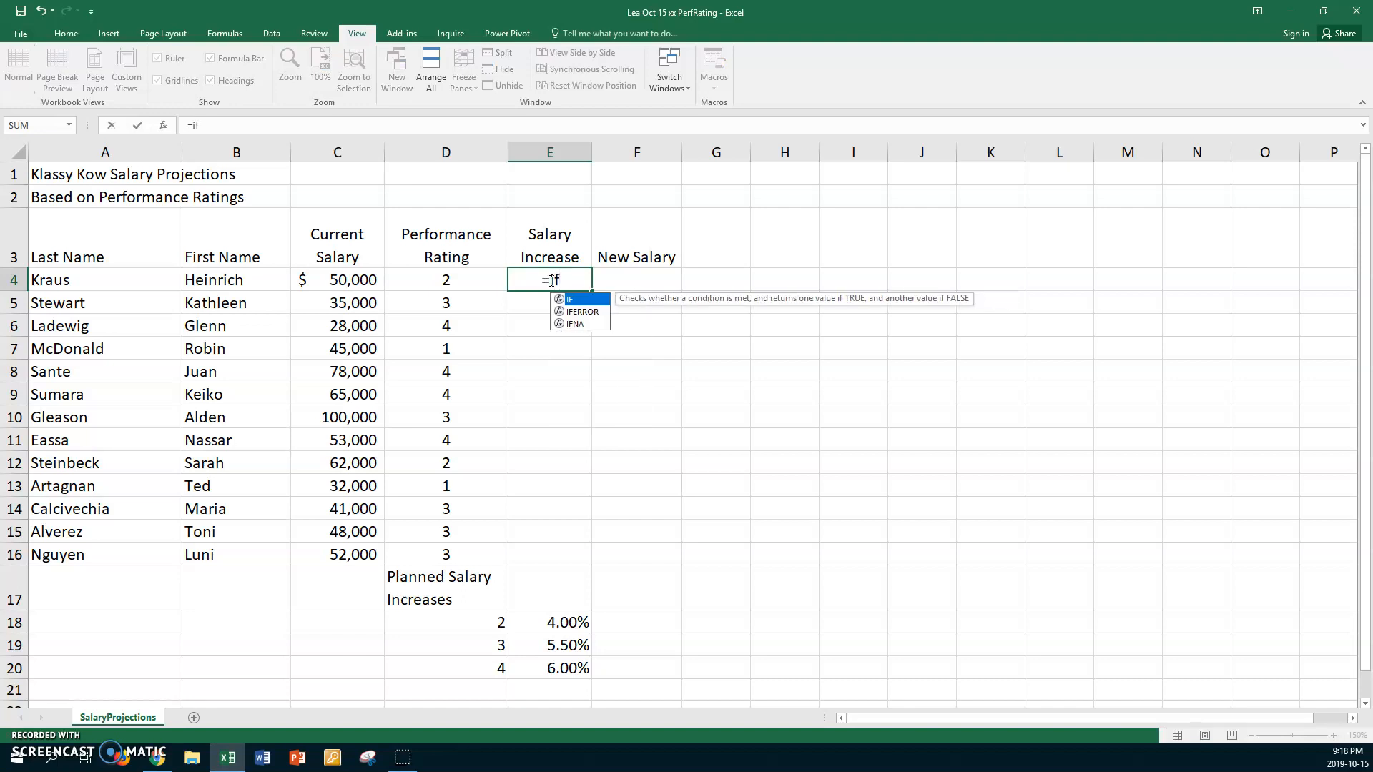
pyautogui.write('(')
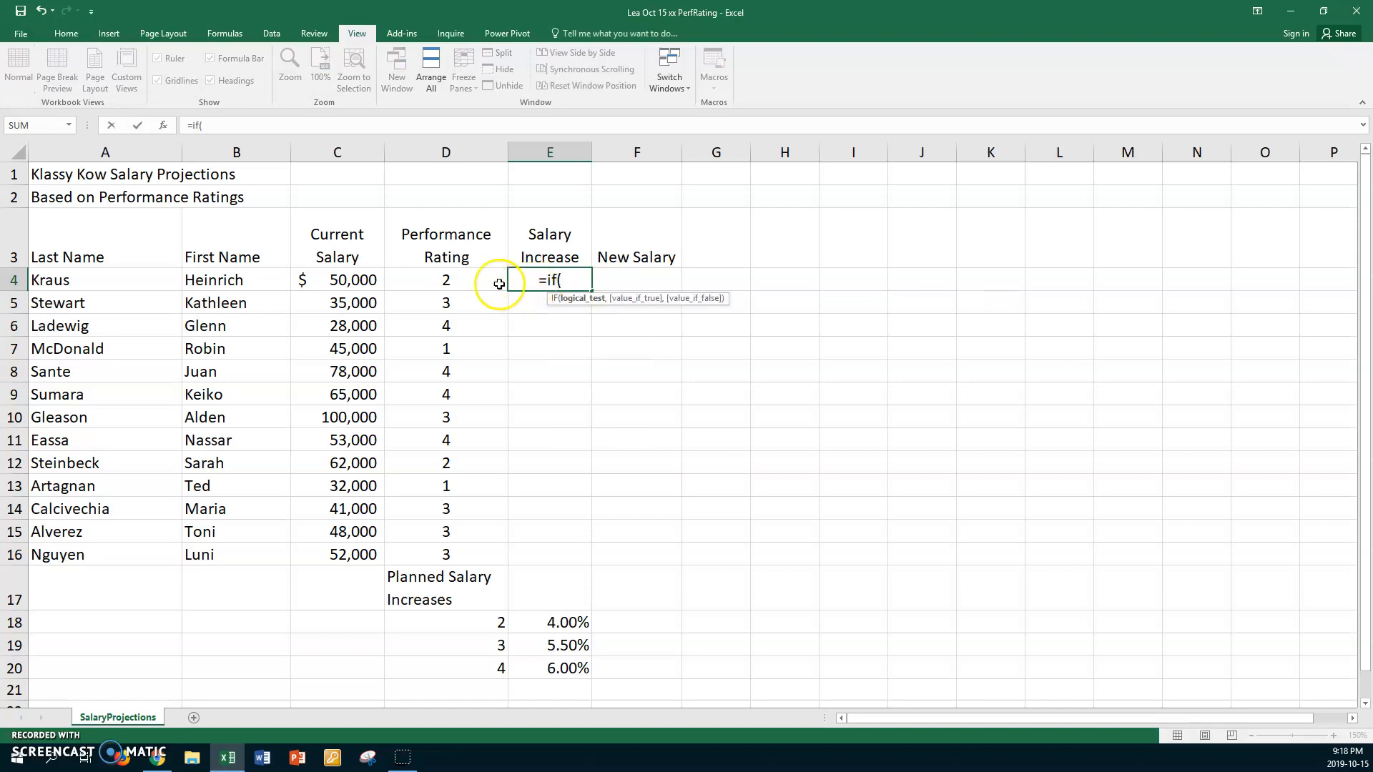
pyautogui.click(446, 280)
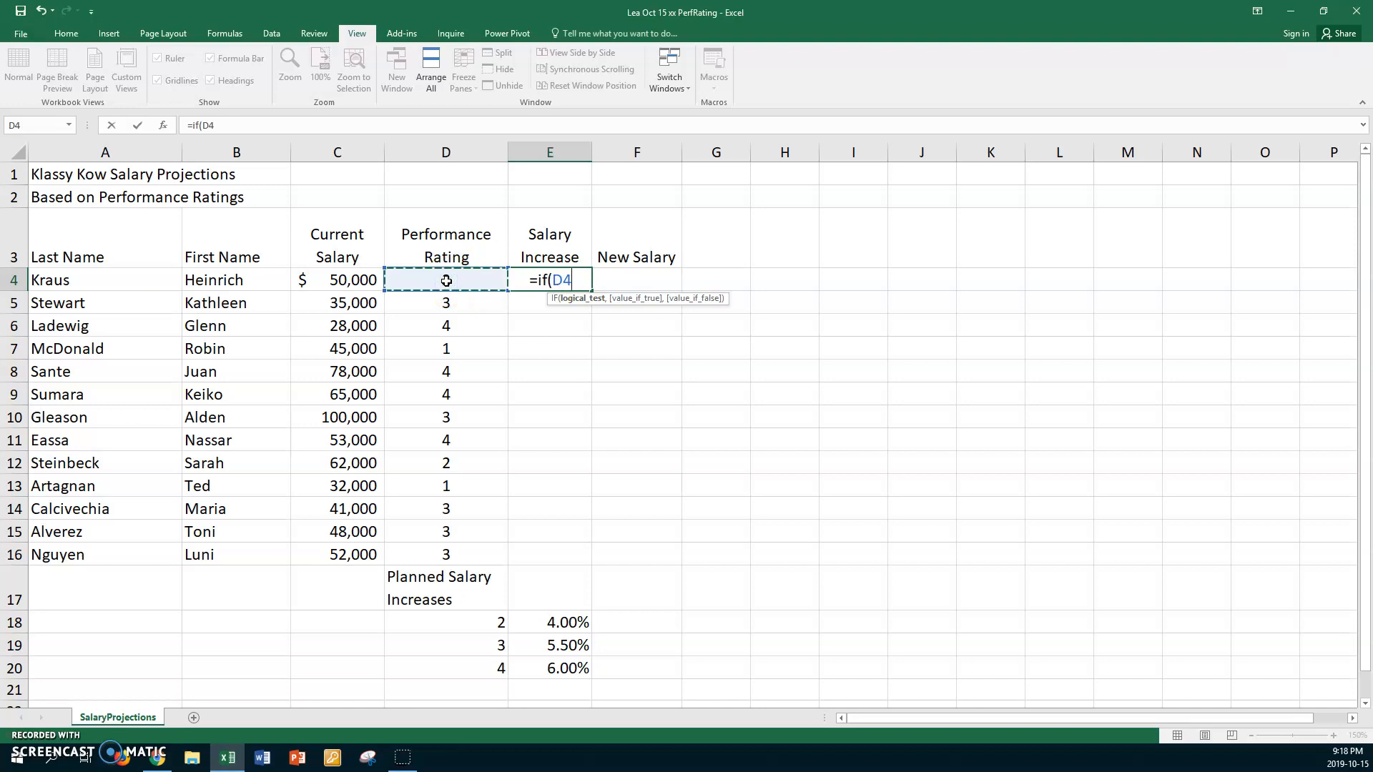
pyautogui.write('=2')
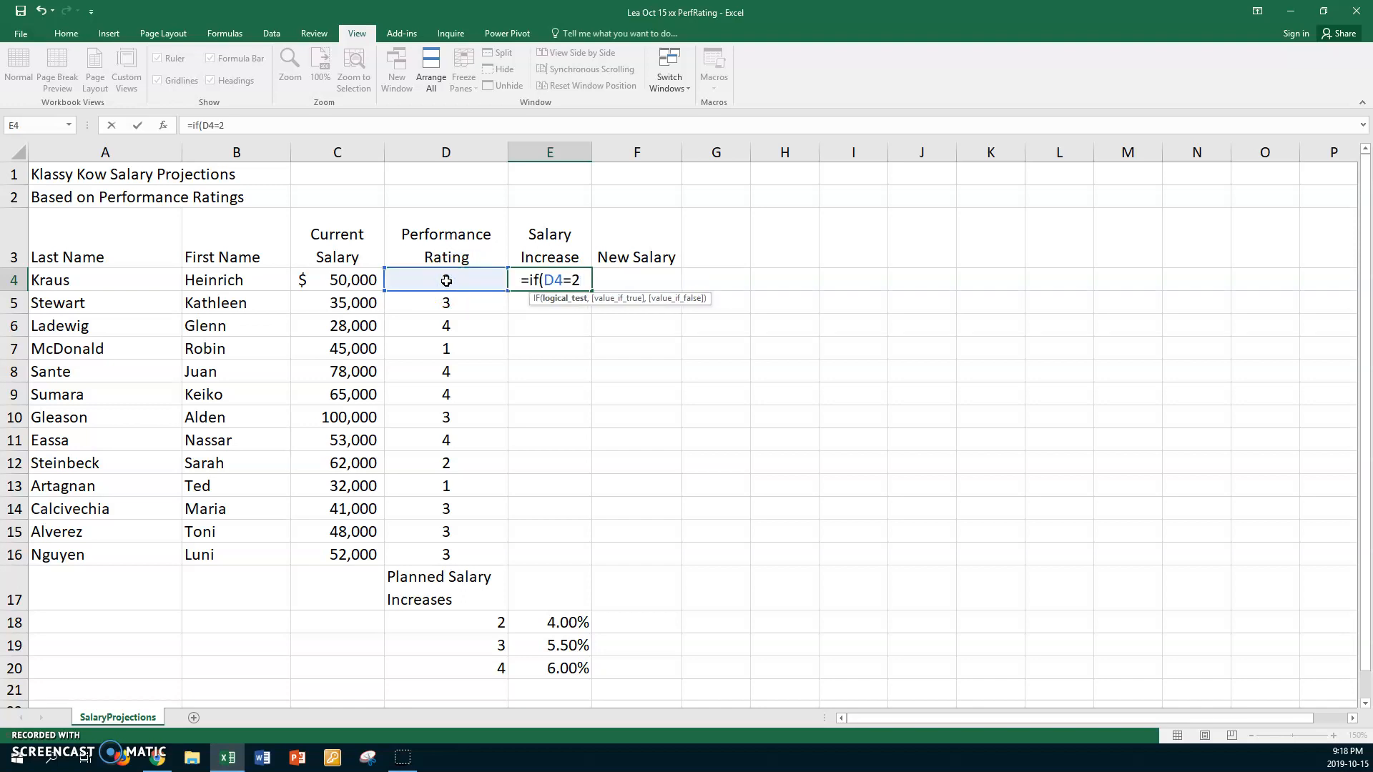
pyautogui.write(',')
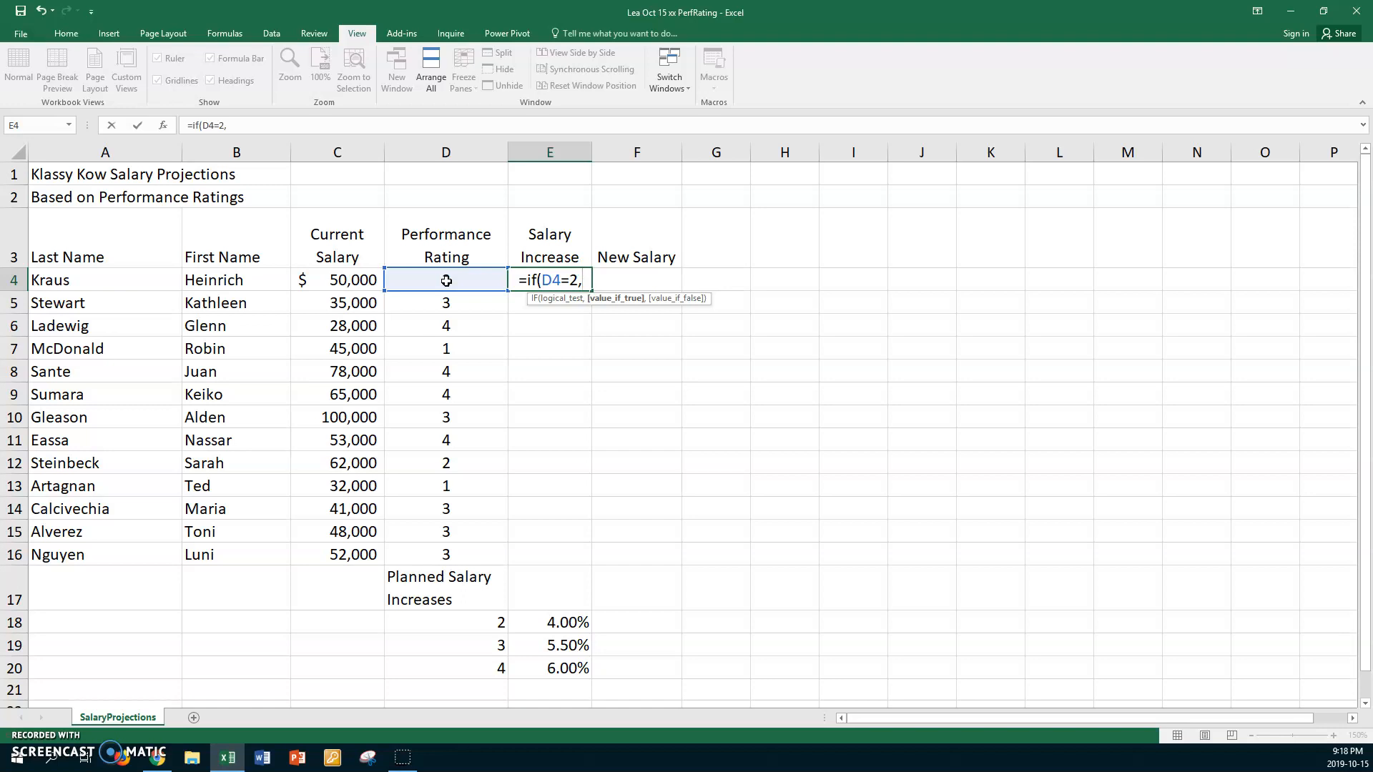
pyautogui.click(351, 279)
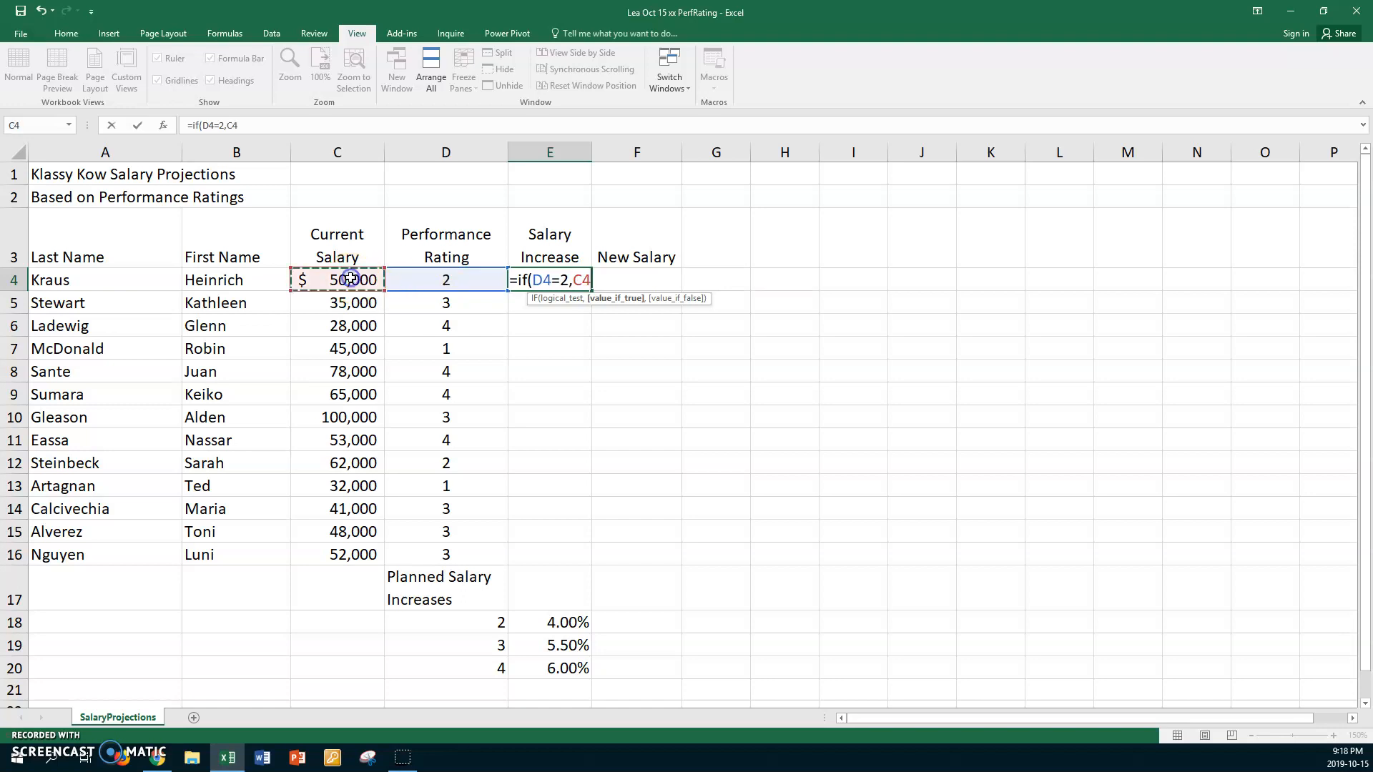
pyautogui.write('*')
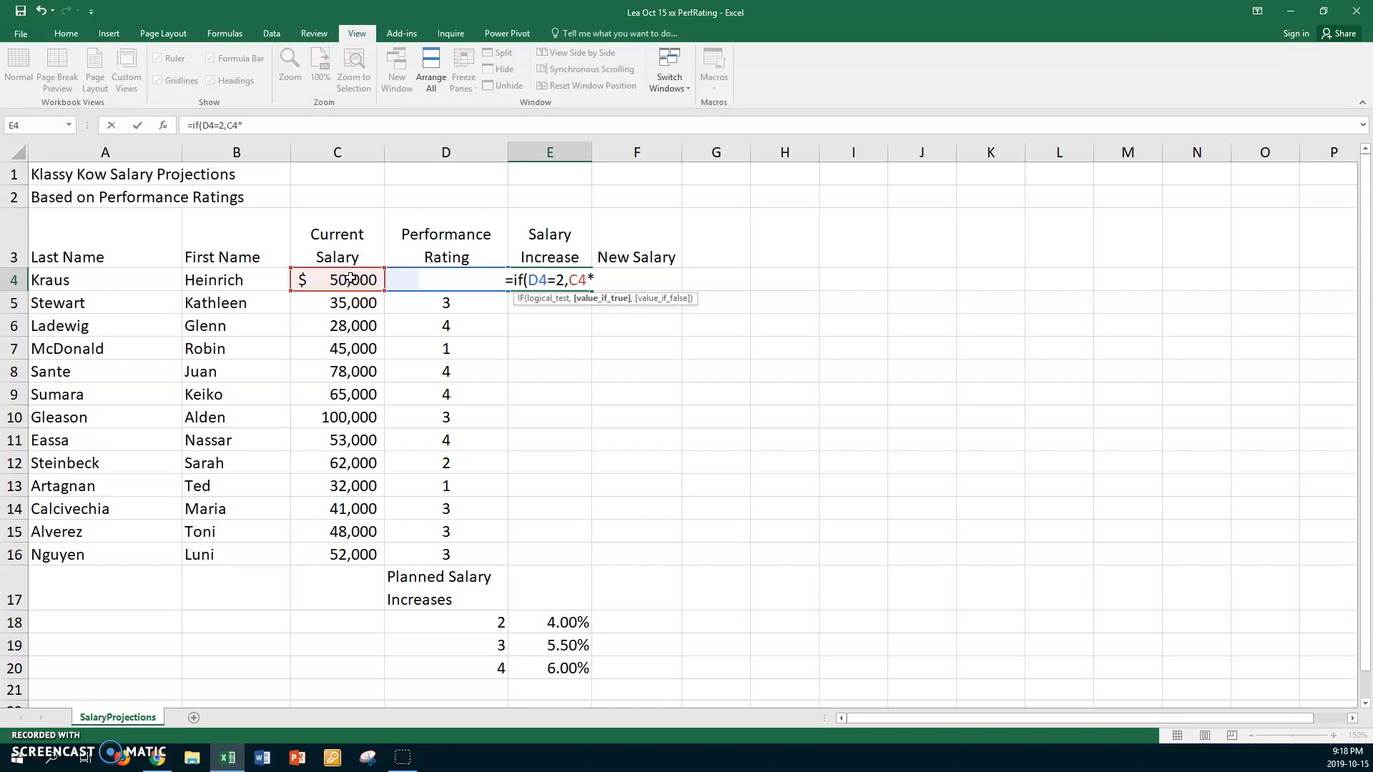
pyautogui.click(541, 626)
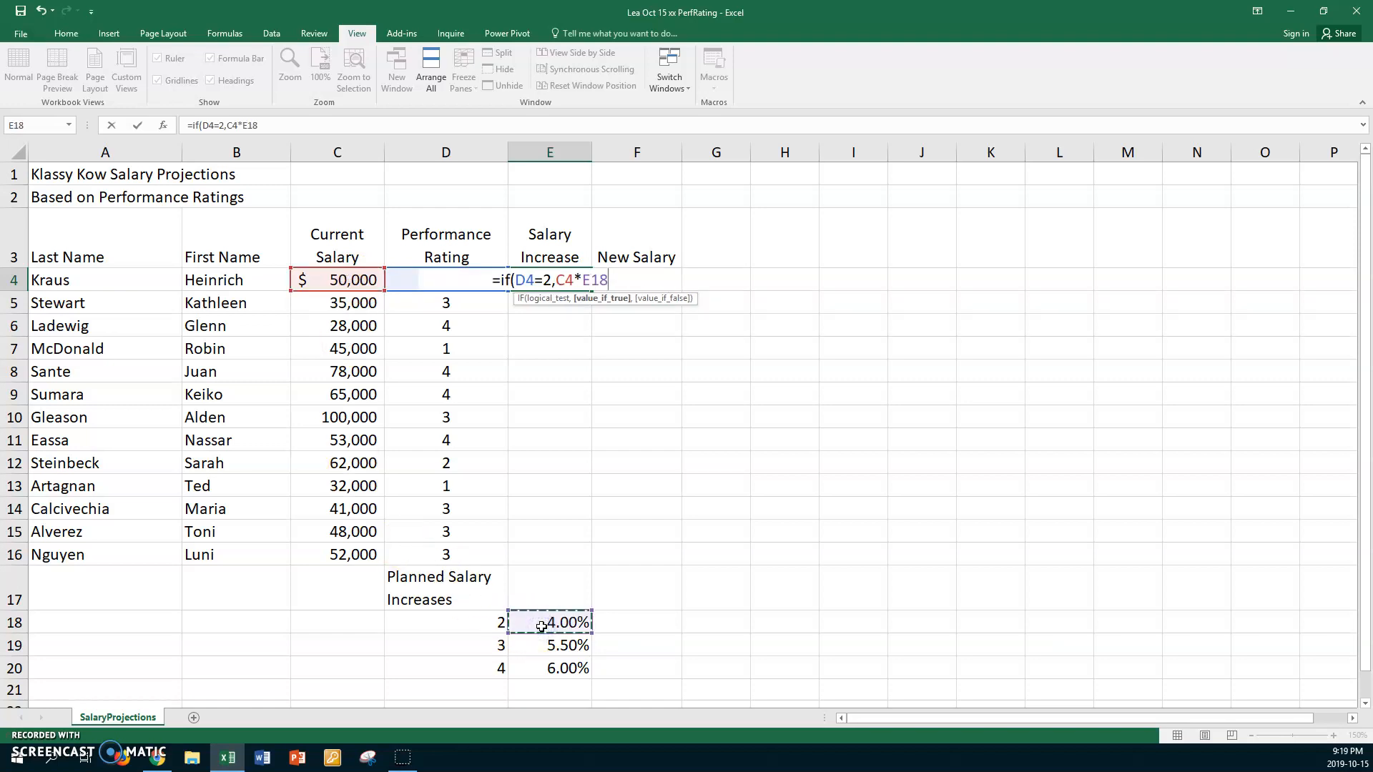
pyautogui.press('F4')
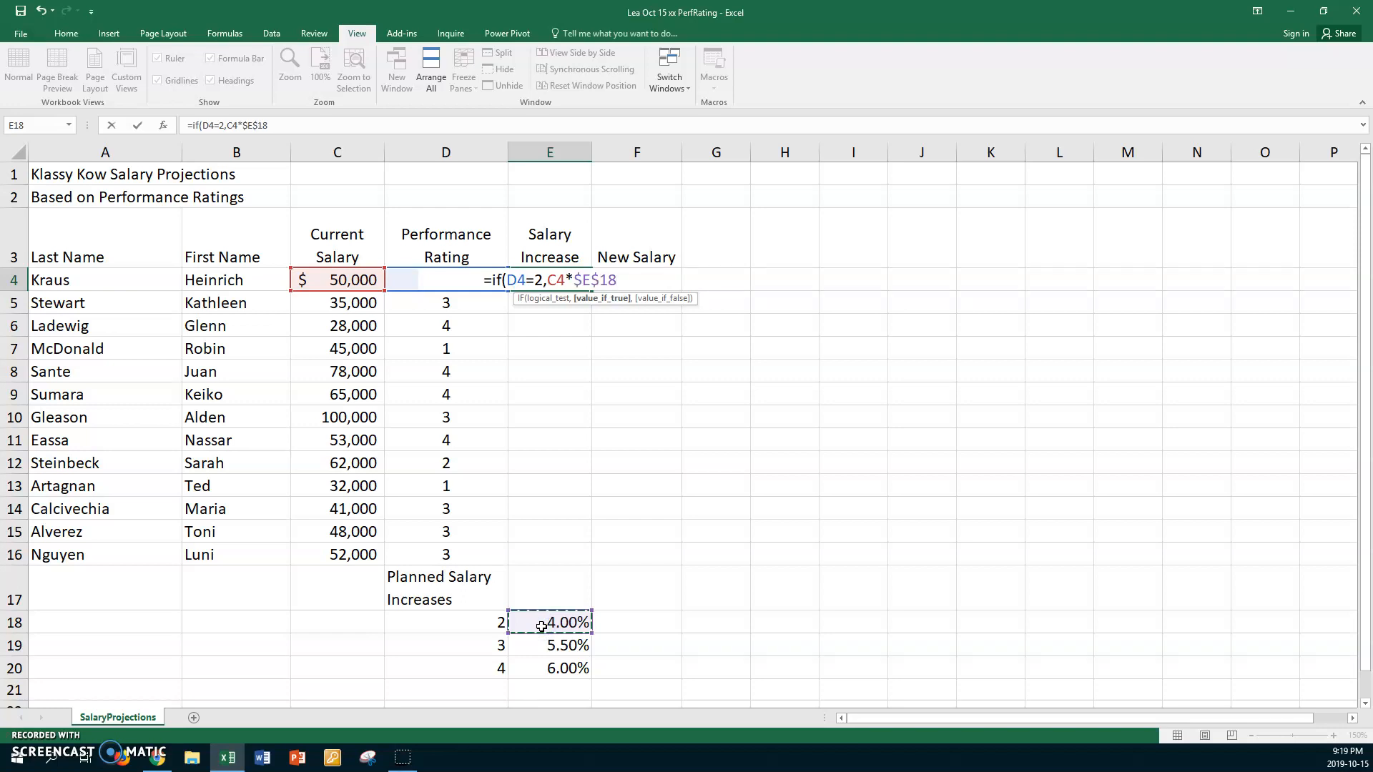
# - Nest a second IF as the false argument, testing D4=3 and returning C4*$E$19 when true
pyautogui.write(',if')
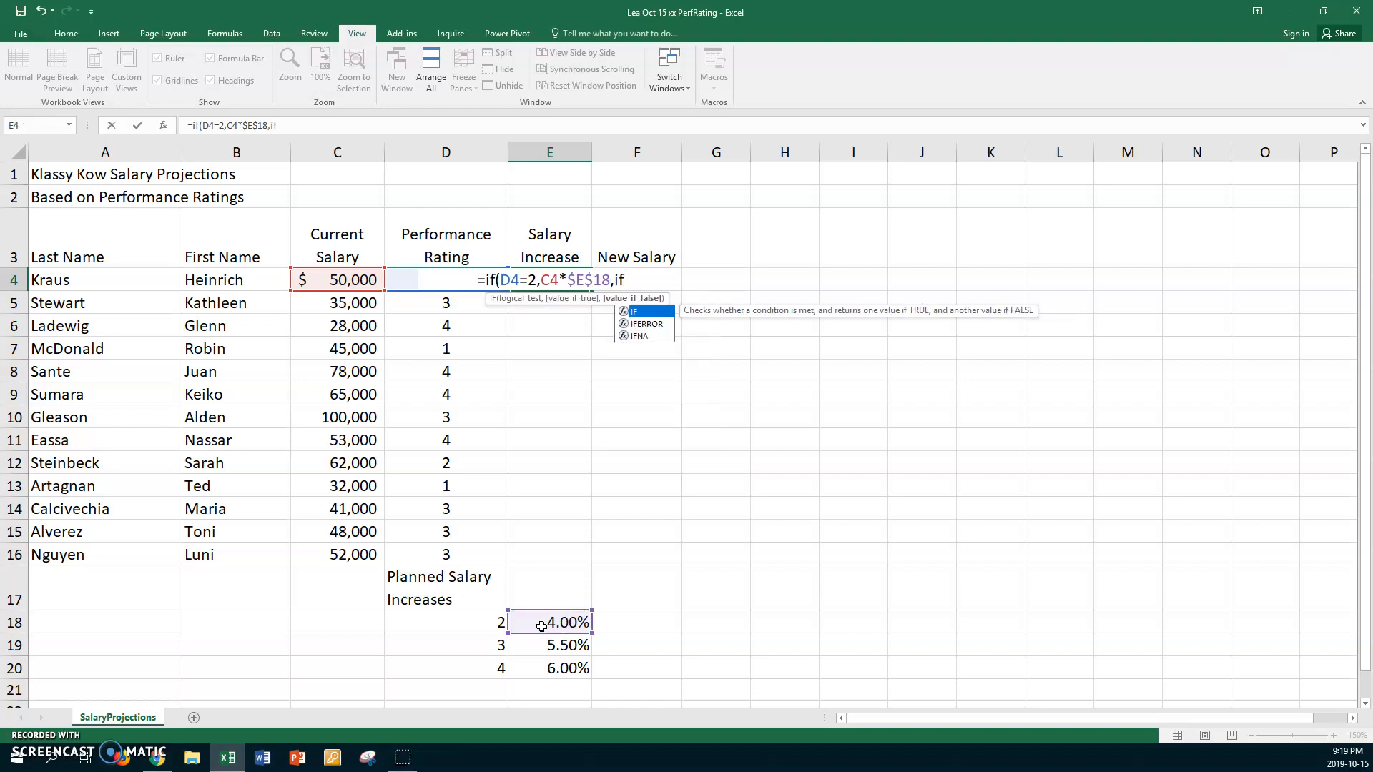
pyautogui.write('(')
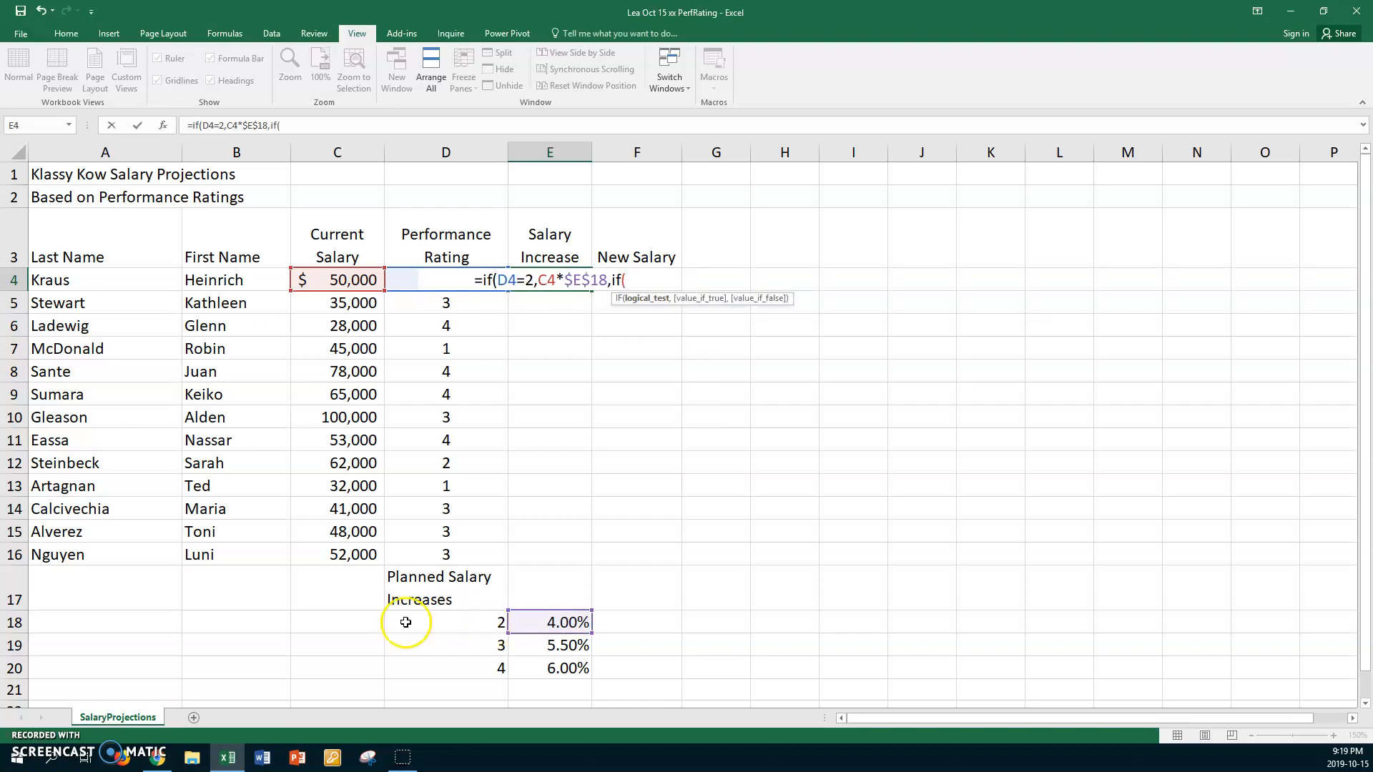
pyautogui.click(415, 280)
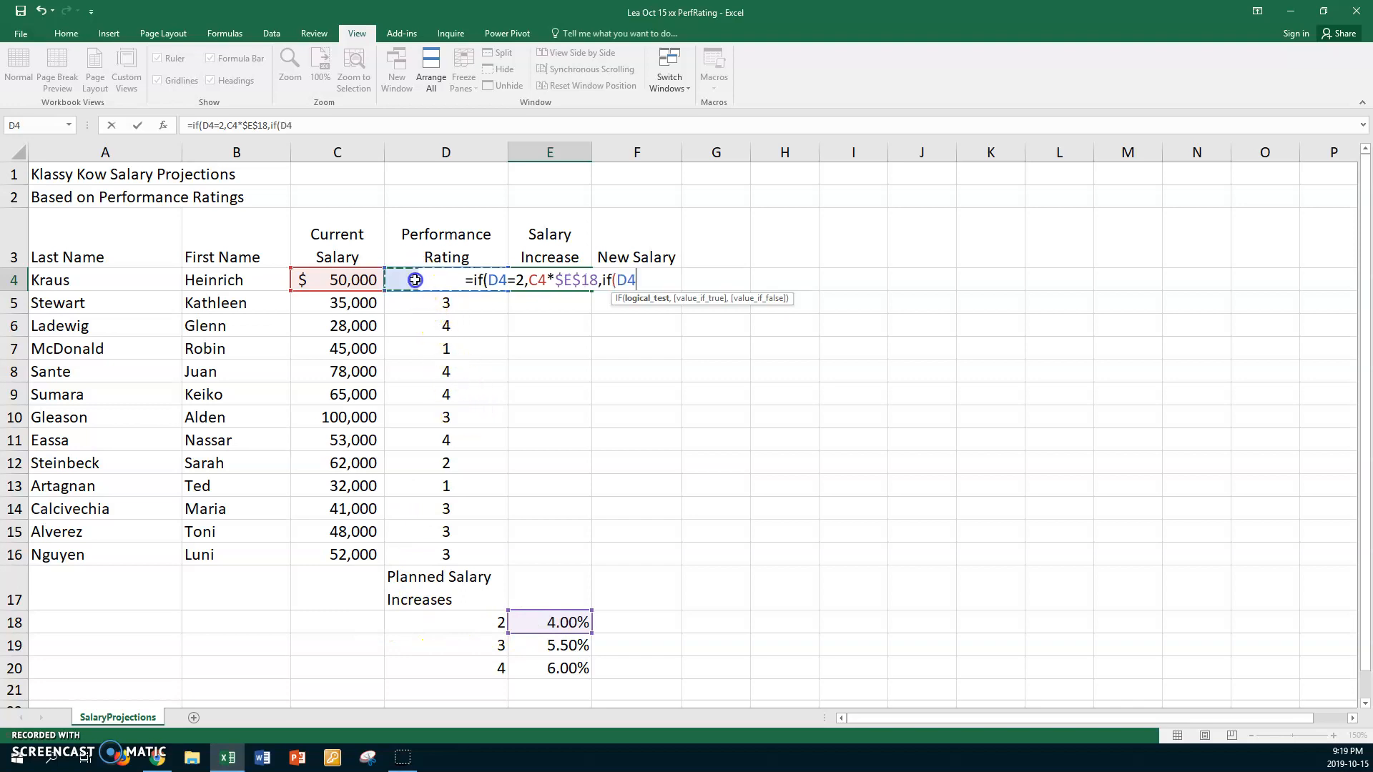
pyautogui.write('=')
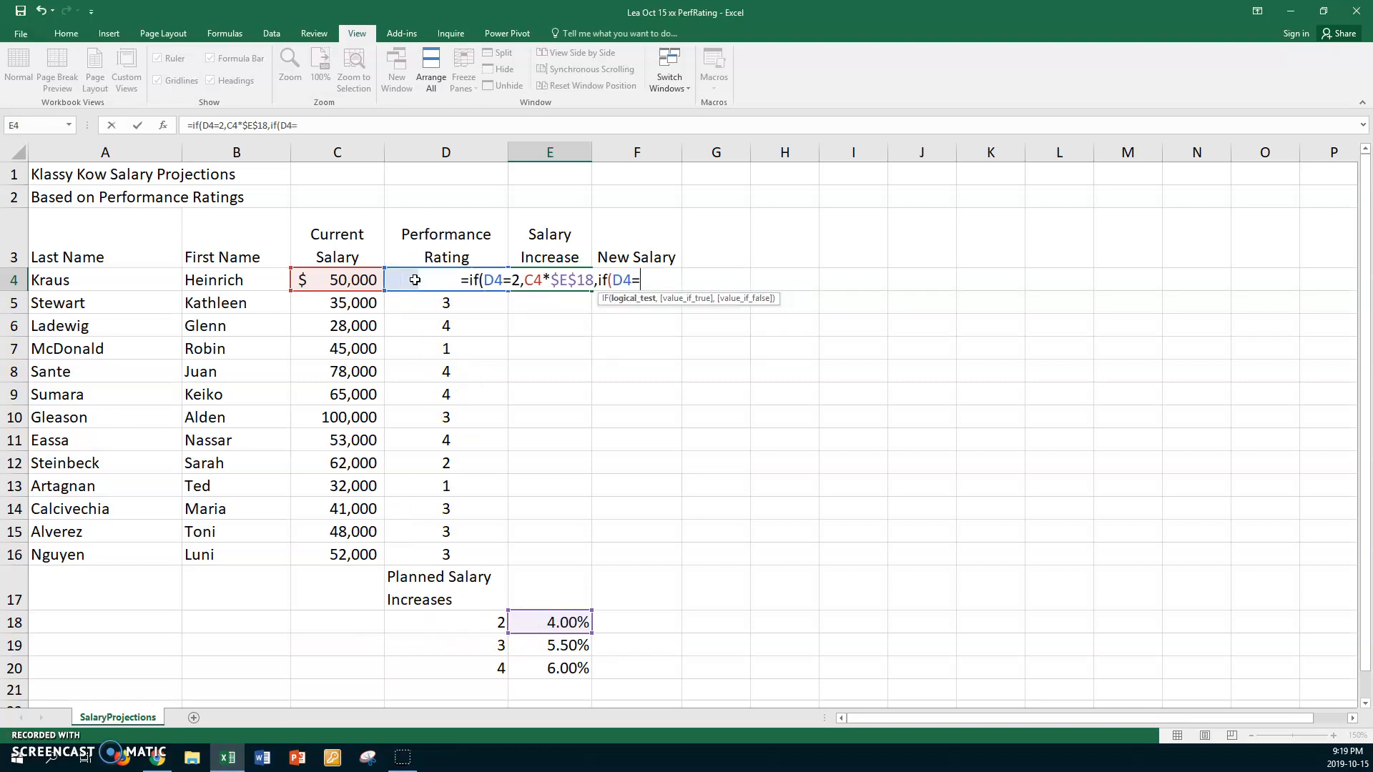
pyautogui.write('3,')
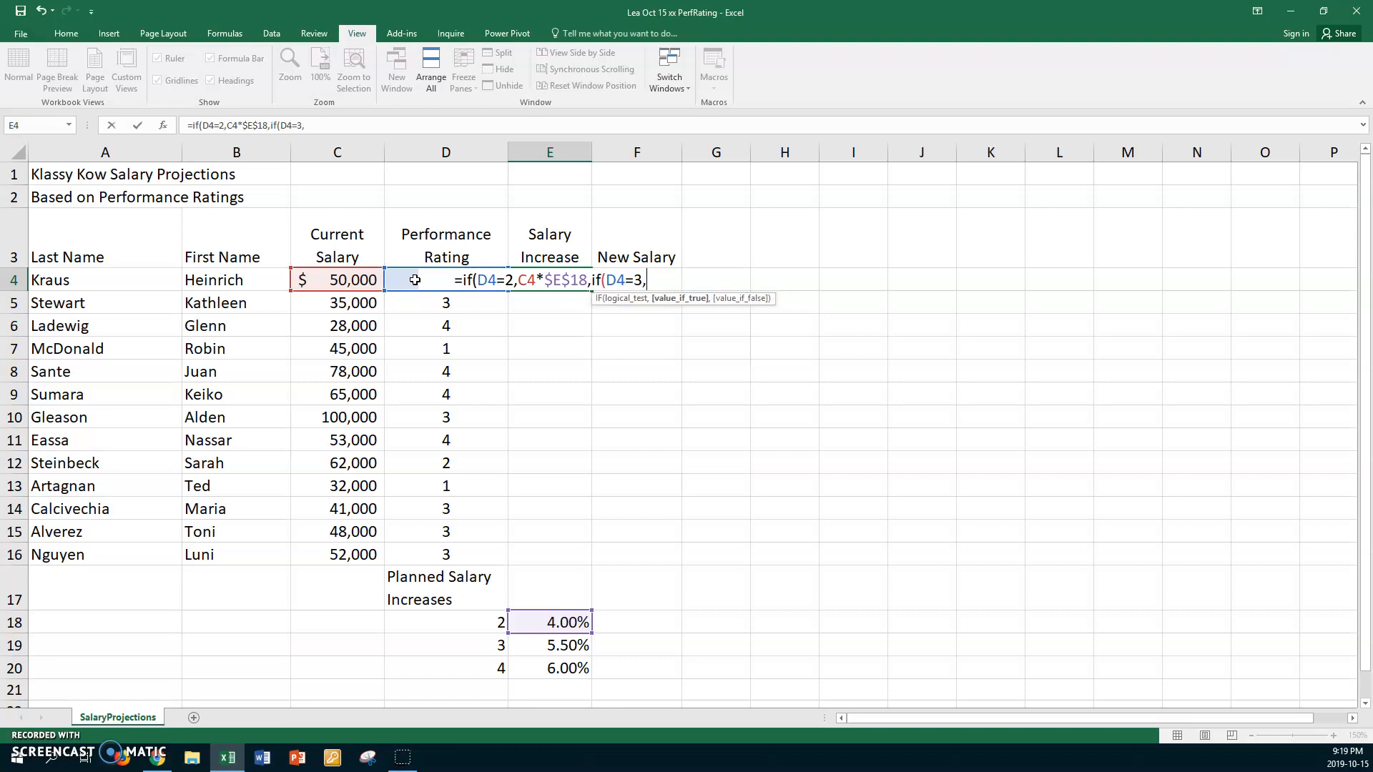
pyautogui.click(344, 275)
pyautogui.write('*')
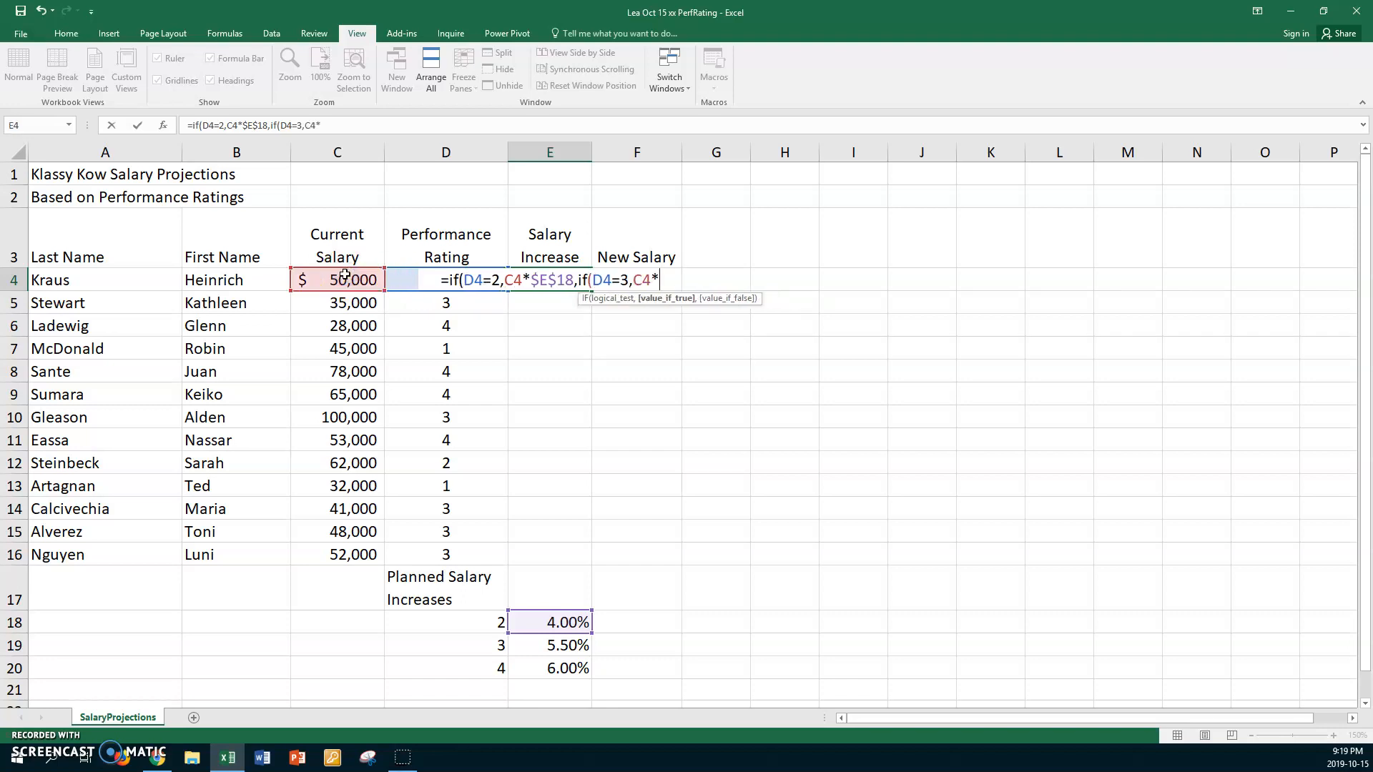
pyautogui.click(560, 645)
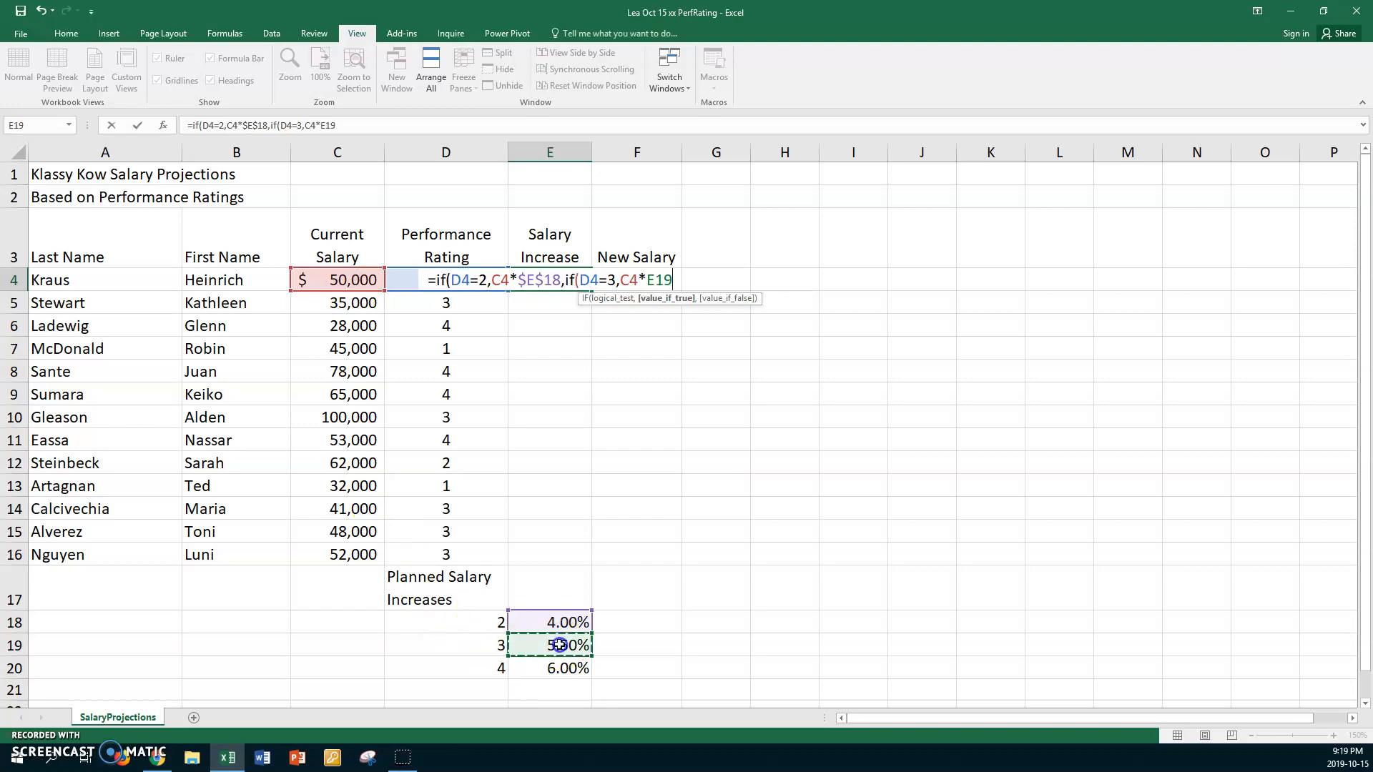
pyautogui.press('F4')
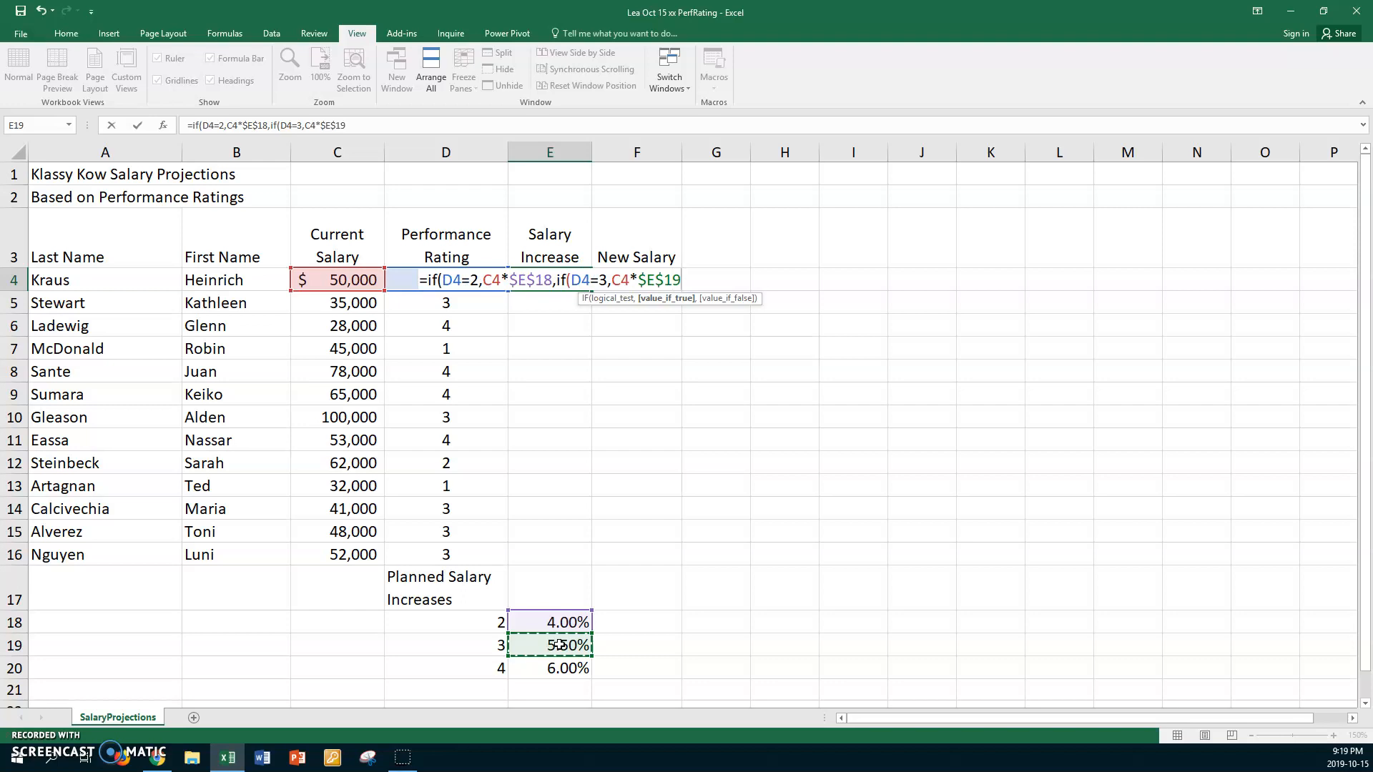
# - Open a third nested IF as the false argument of the second IF
pyautogui.write(',if')
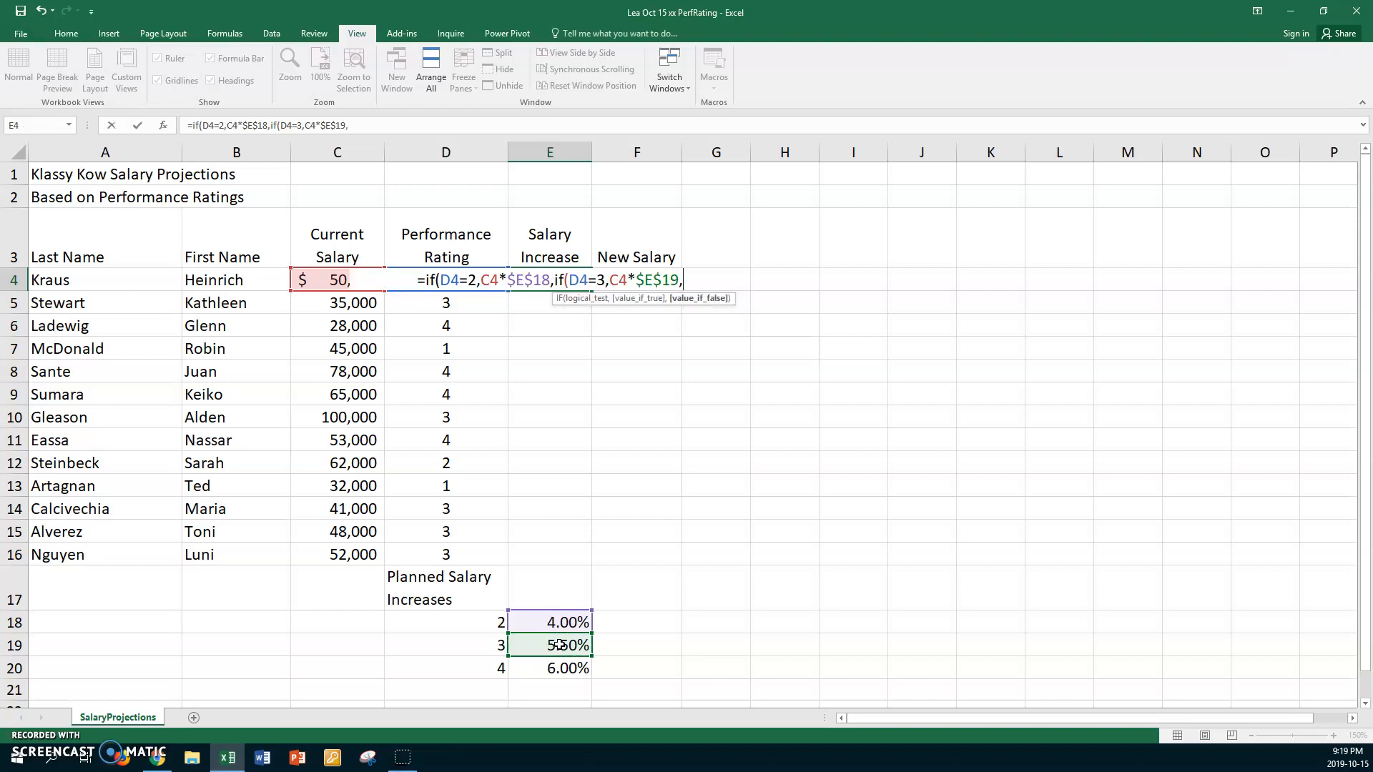
pyautogui.write('(')
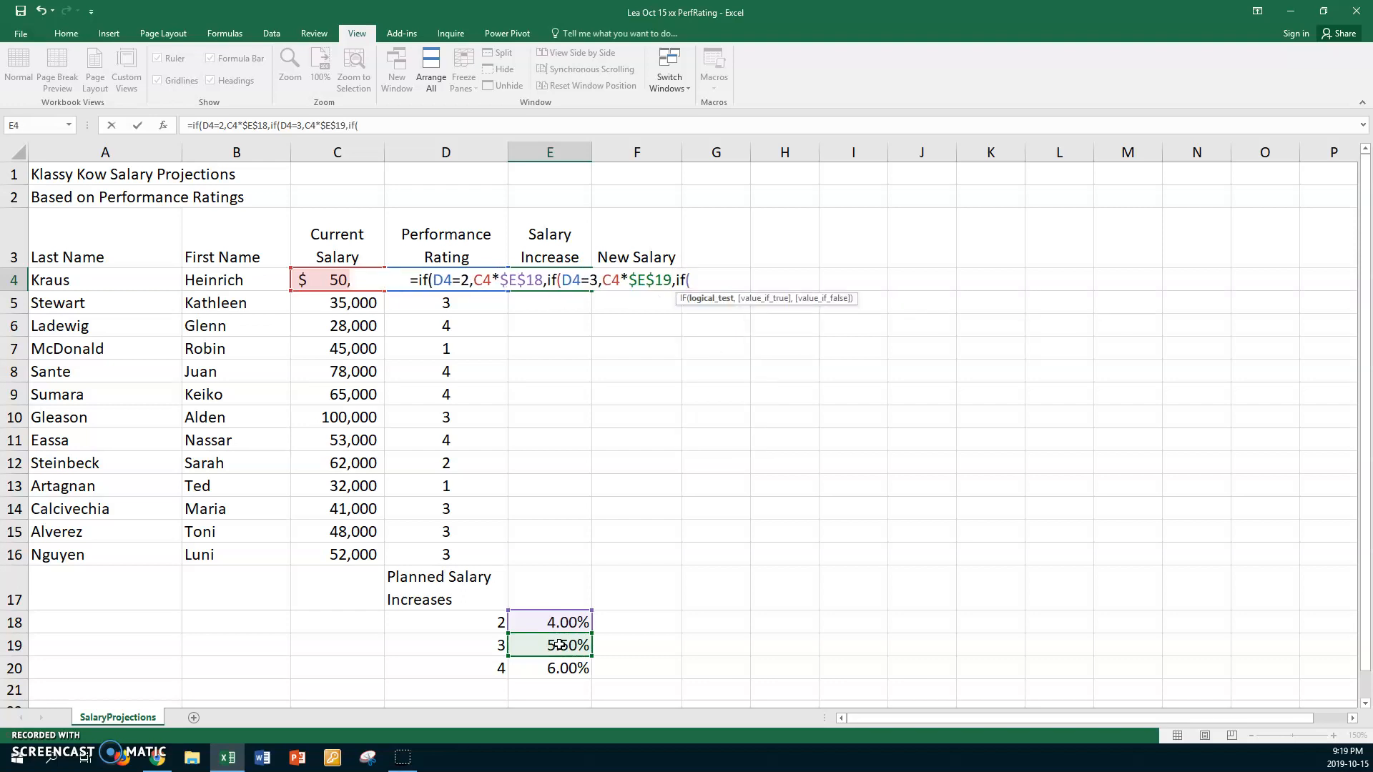
pyautogui.click(404, 278)
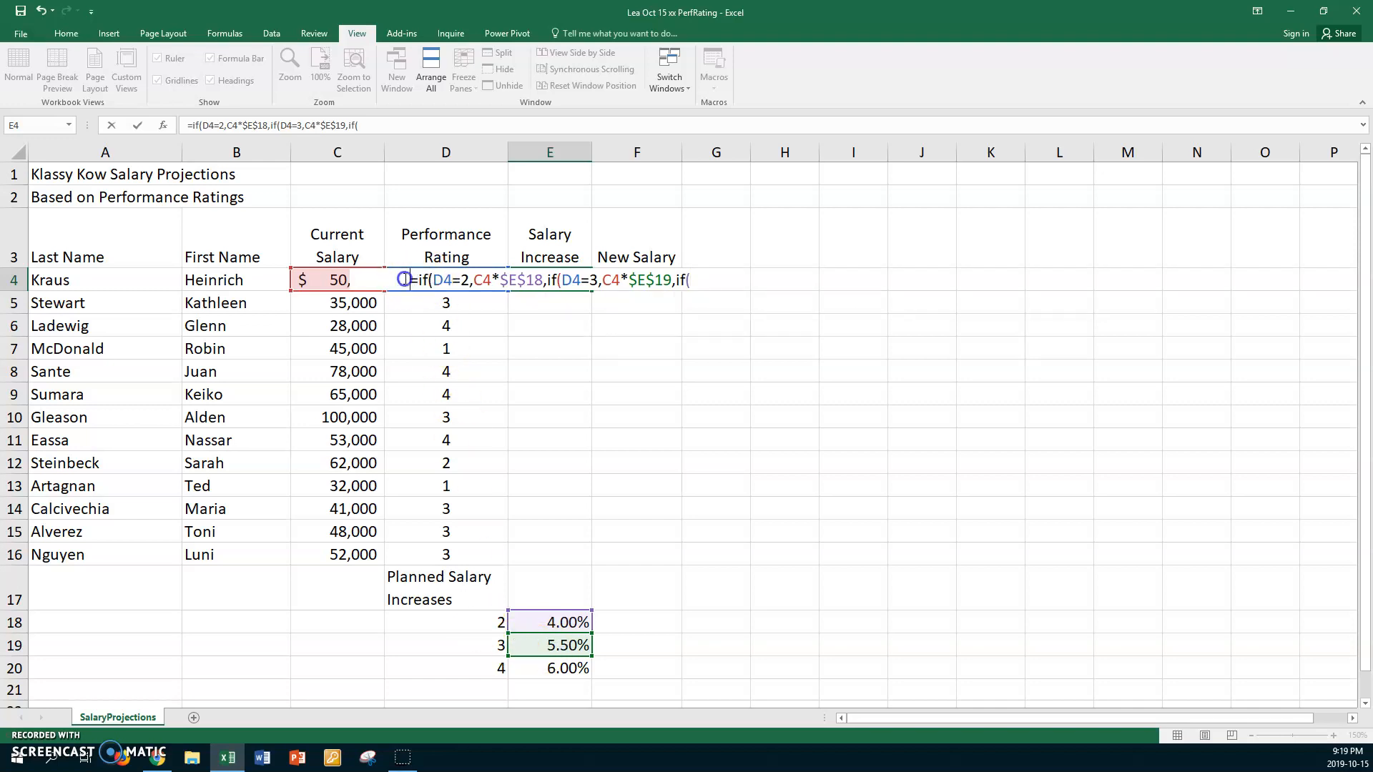
pyautogui.click(708, 281)
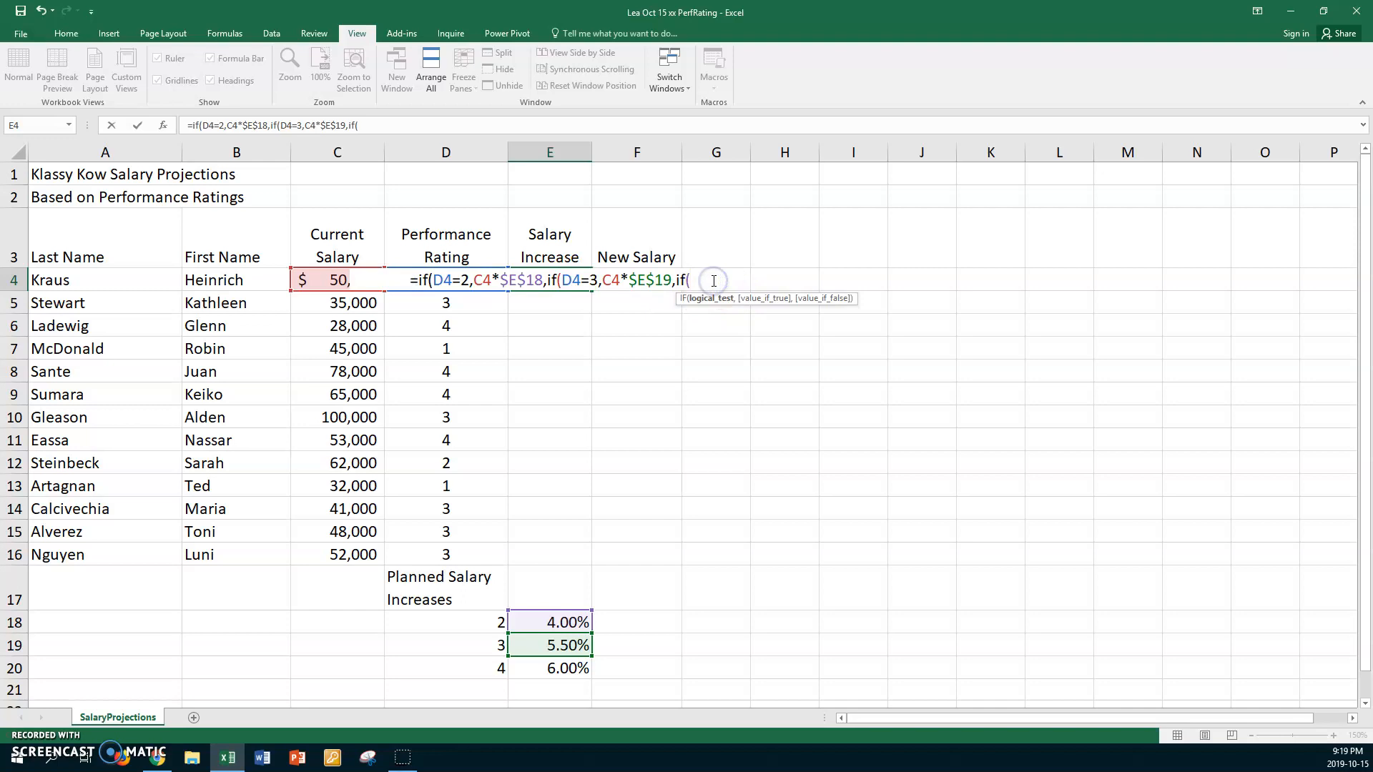
pyautogui.click(460, 279)
pyautogui.click(700, 278)
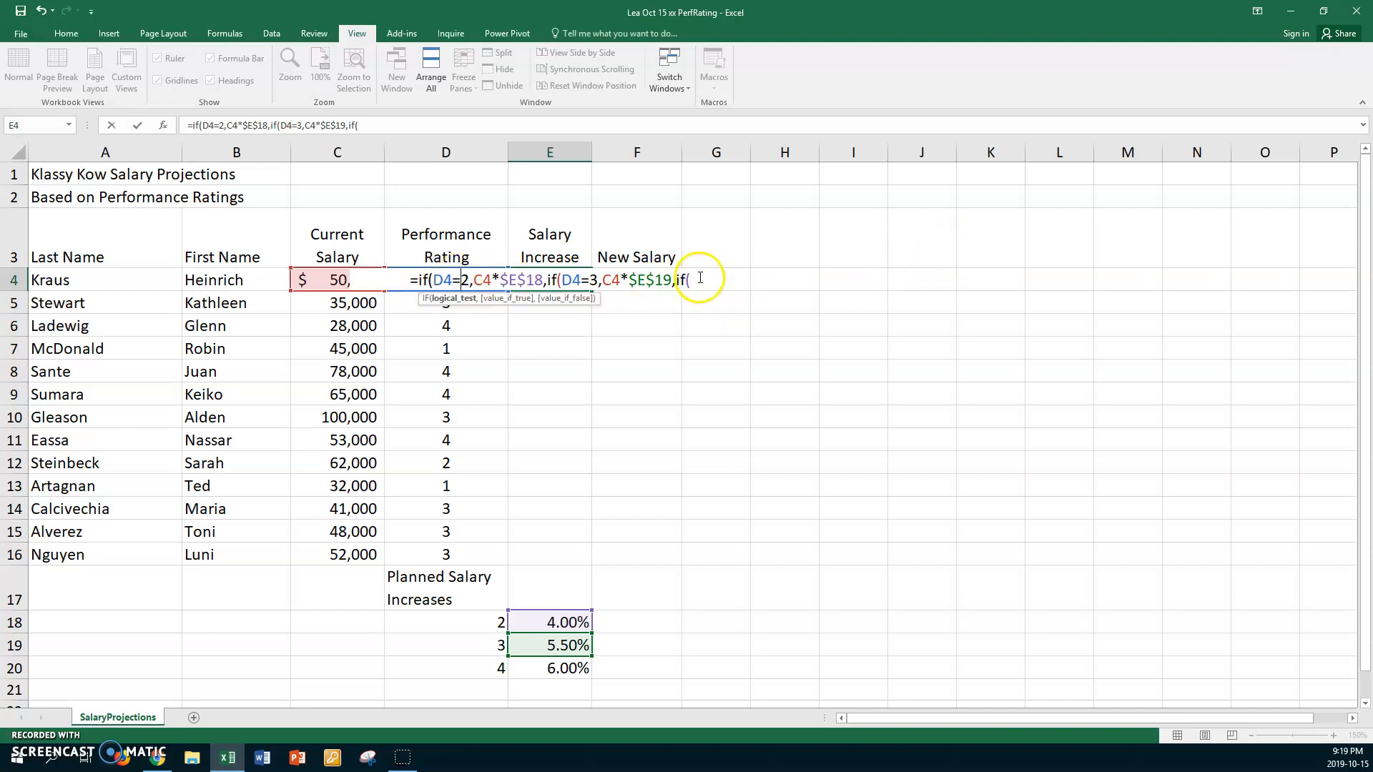
# - Give the third IF the test D4=4 and the true value C4*$E$20
pyautogui.write('d')
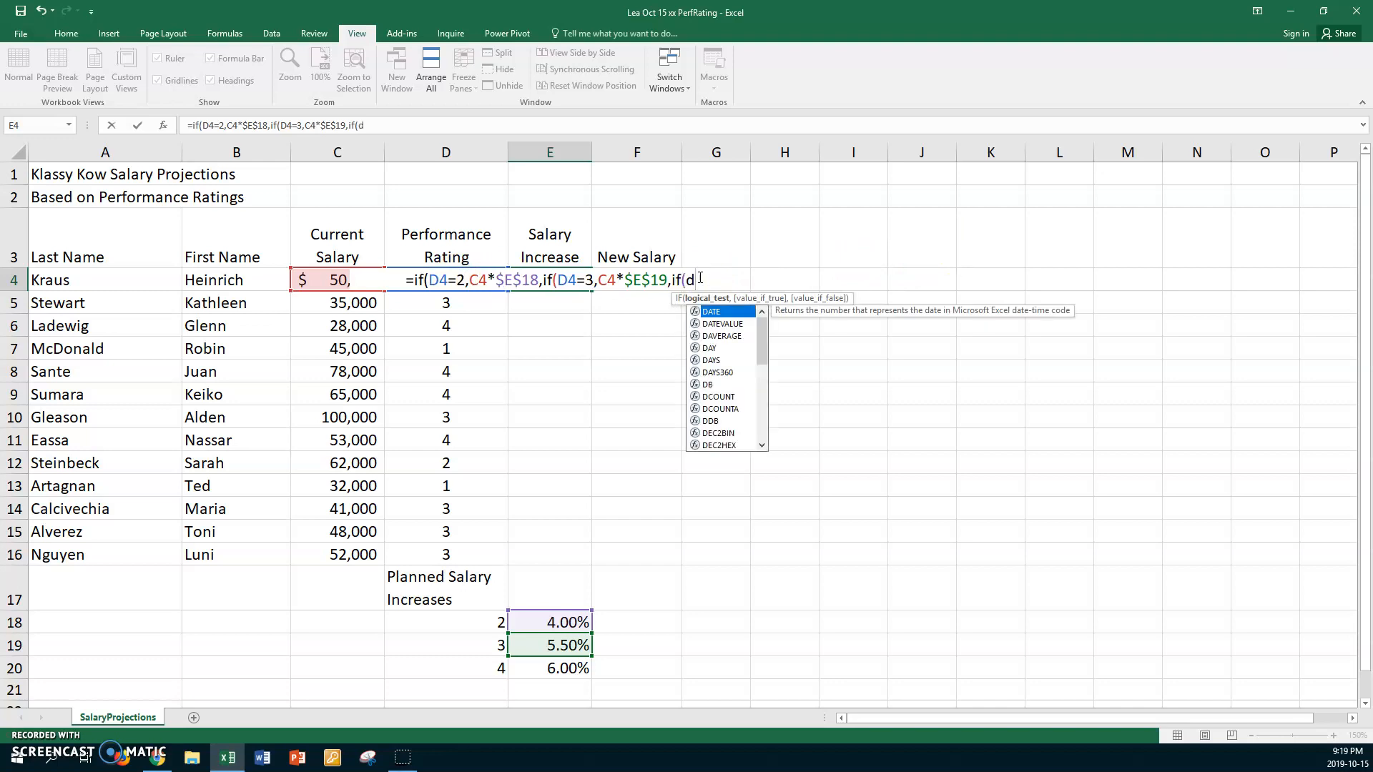
pyautogui.write('4')
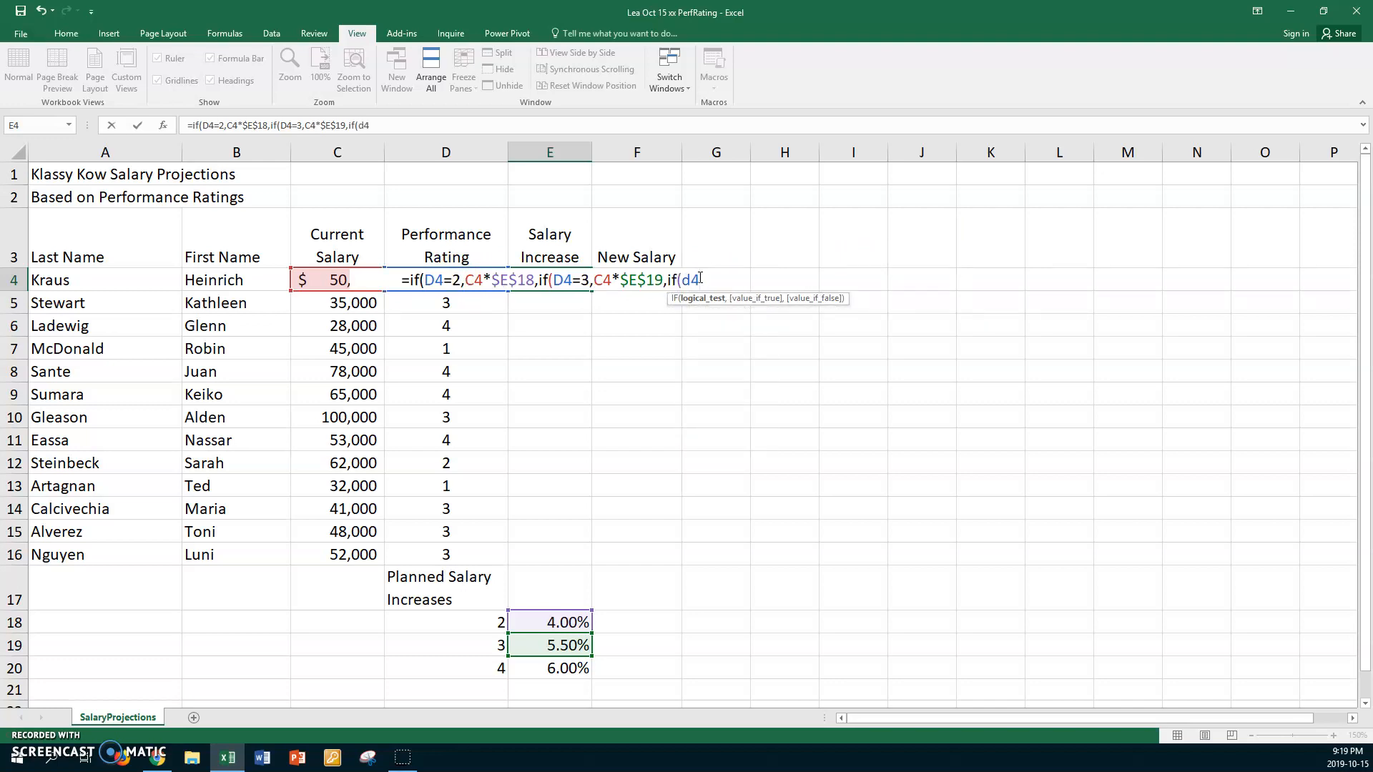
pyautogui.write('=4')
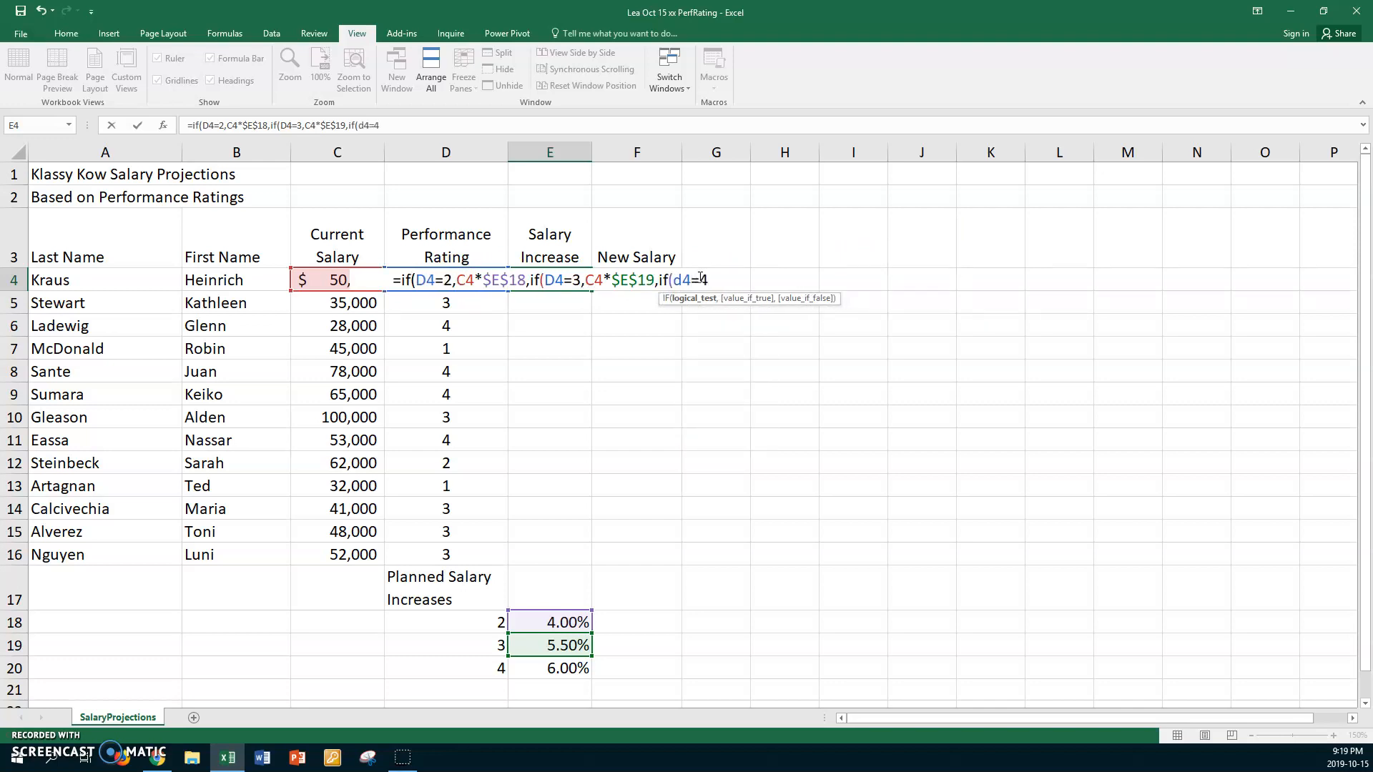
pyautogui.write(',')
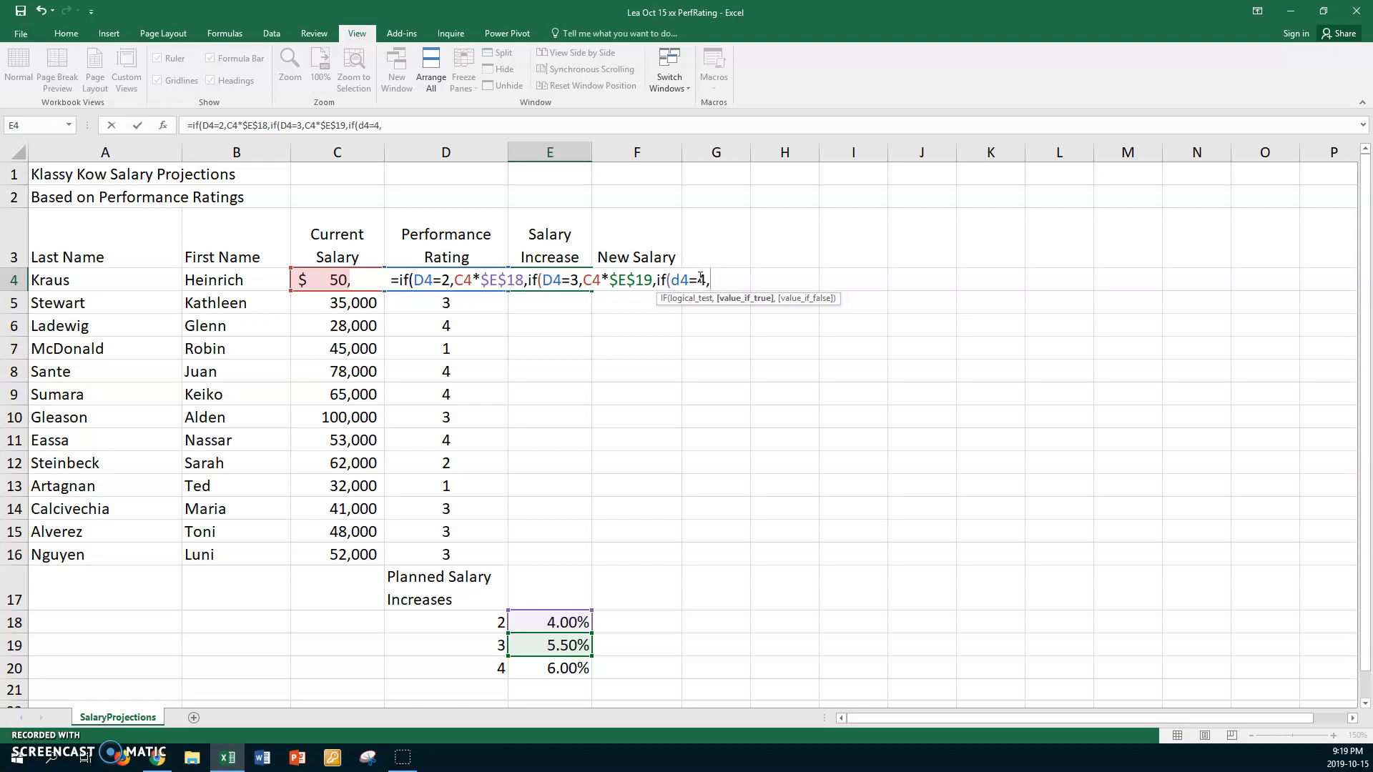
pyautogui.click(314, 281)
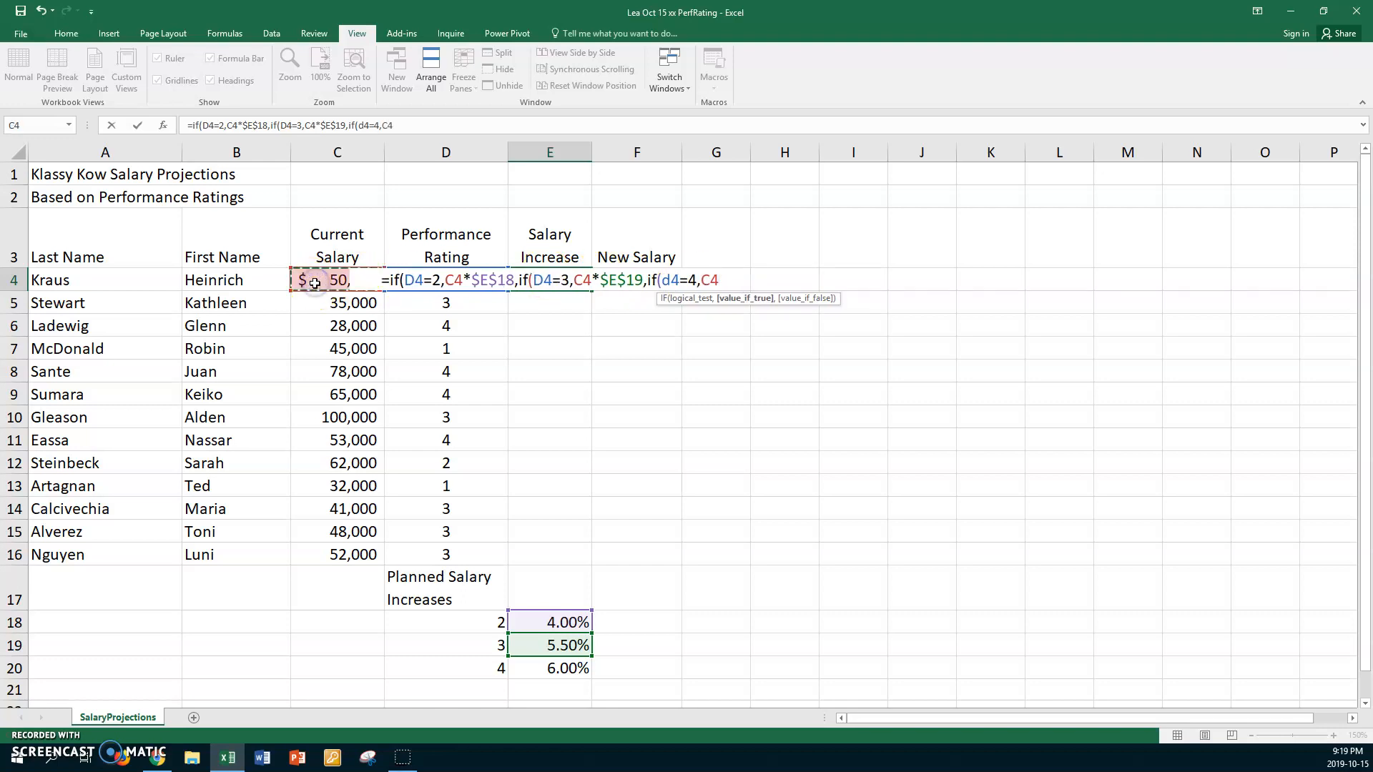
pyautogui.write('*')
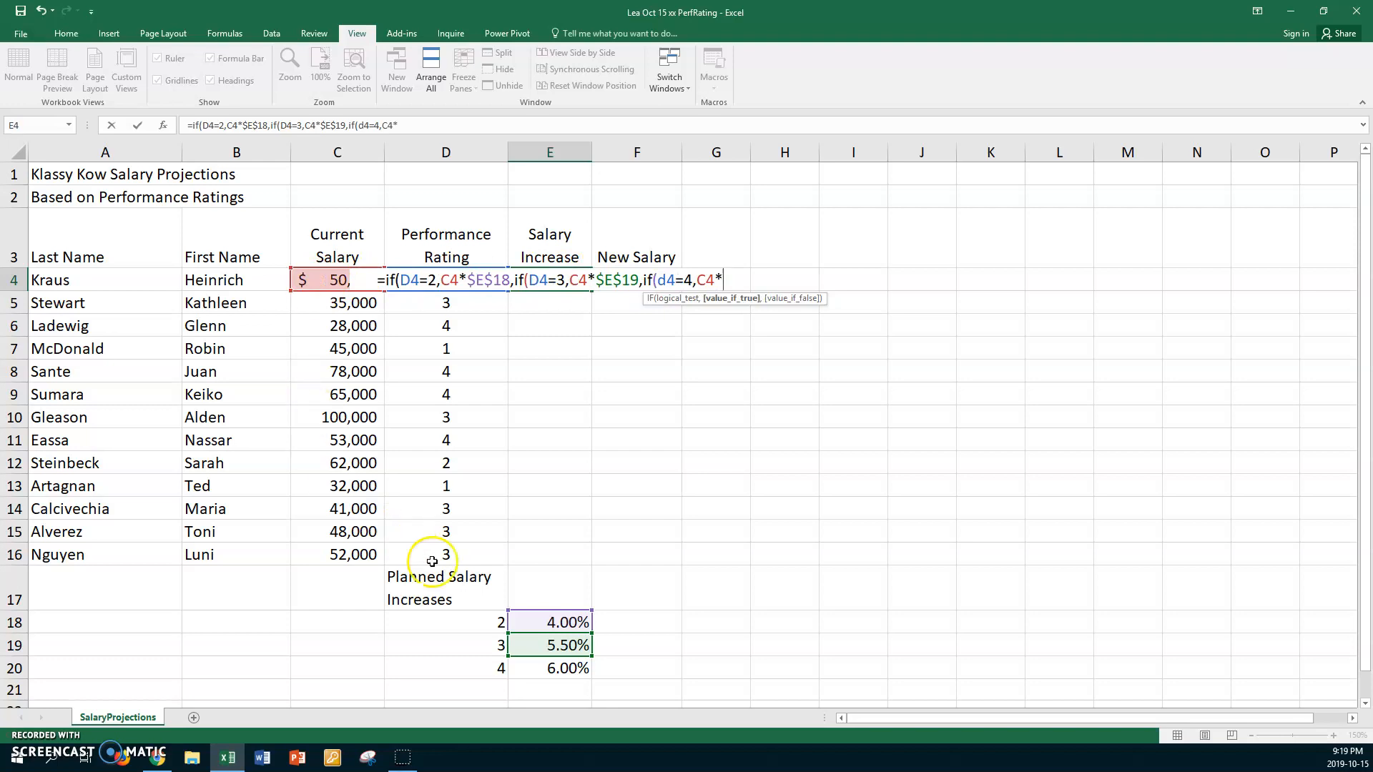
pyautogui.click(540, 667)
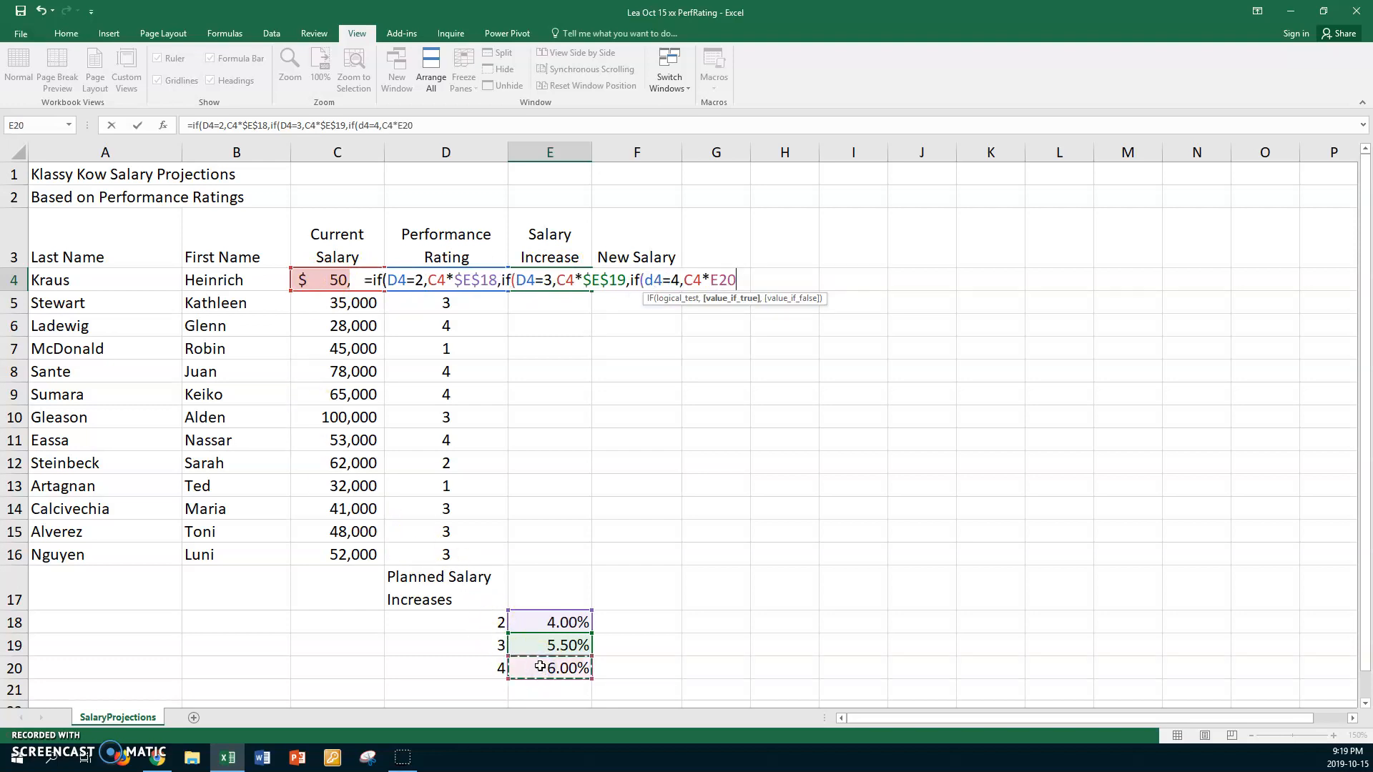
pyautogui.press('F4')
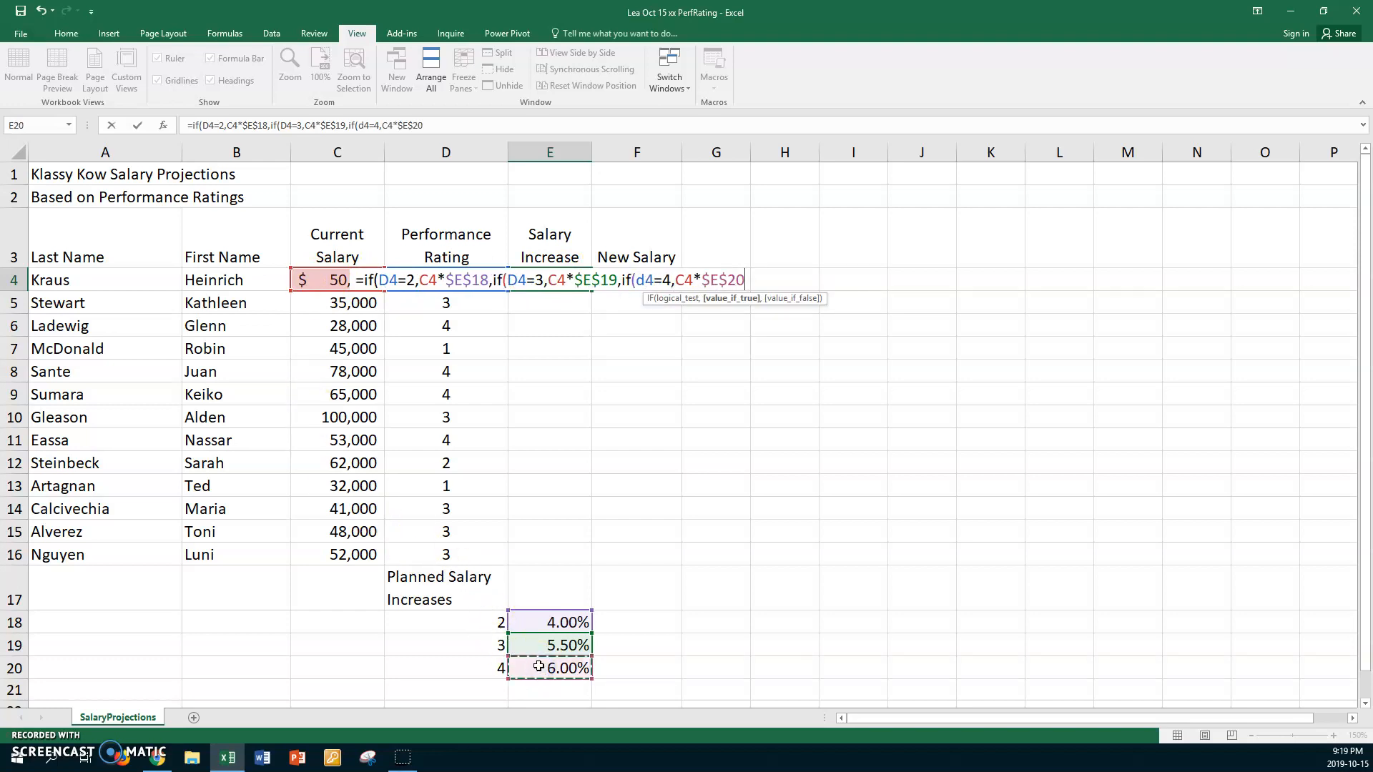
# - Set the innermost false value to 0, close all three IF functions and enter the formula
pyautogui.write(',0')
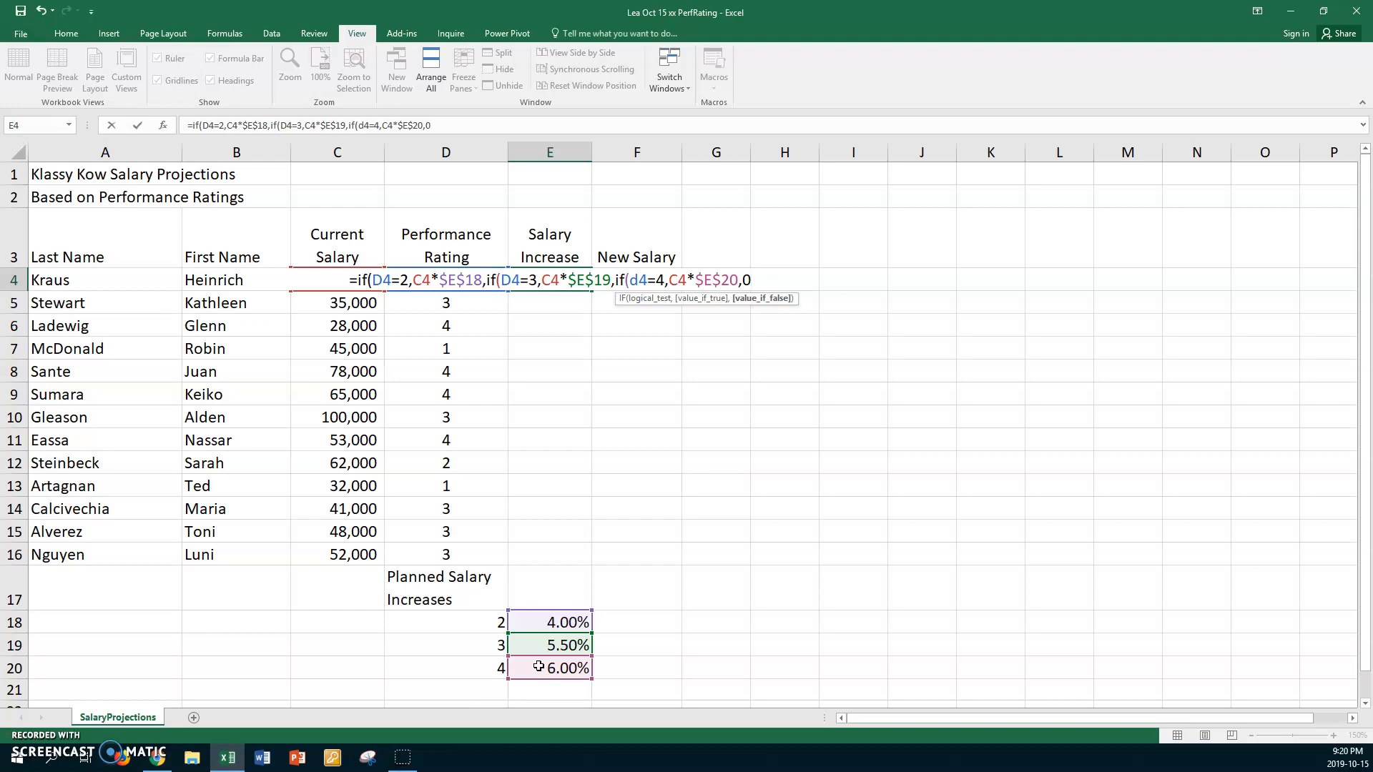
pyautogui.write(')))')
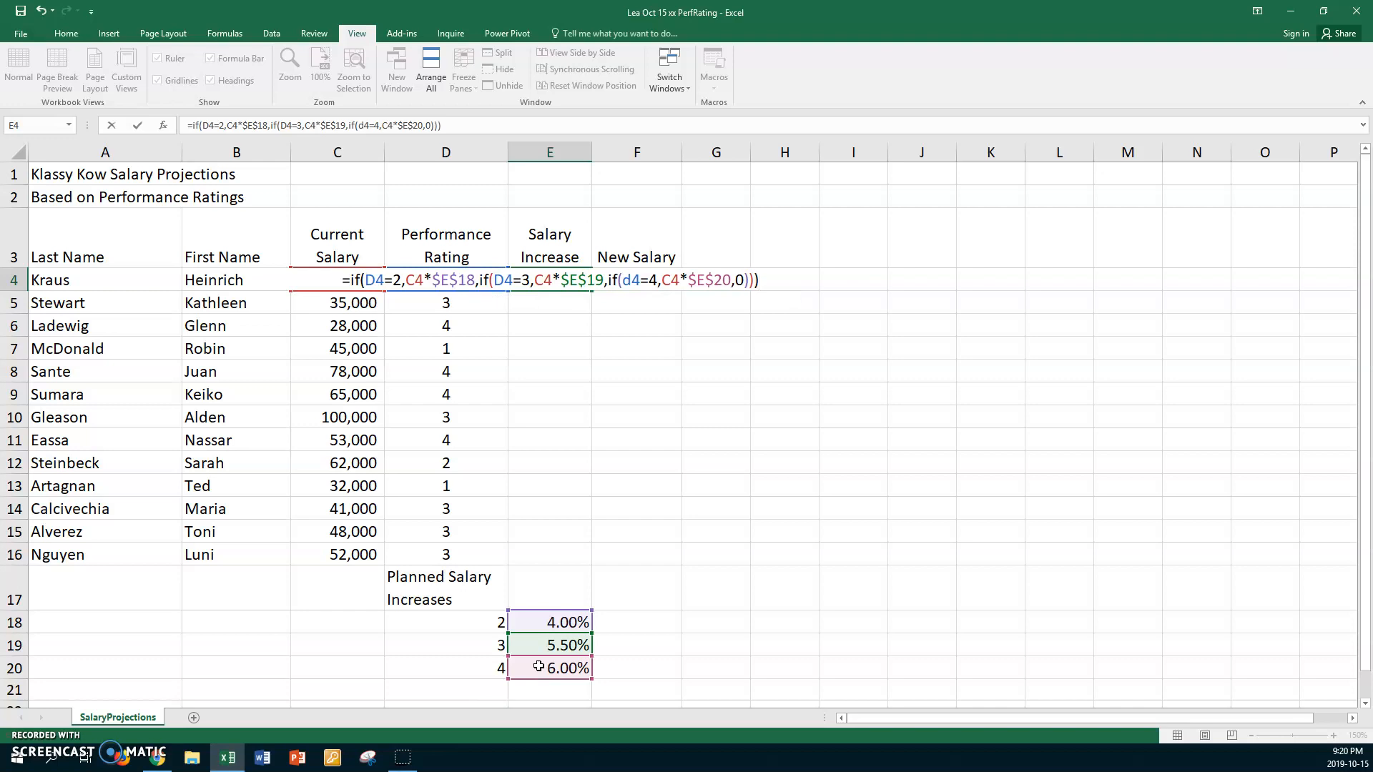
pyautogui.press('Return')
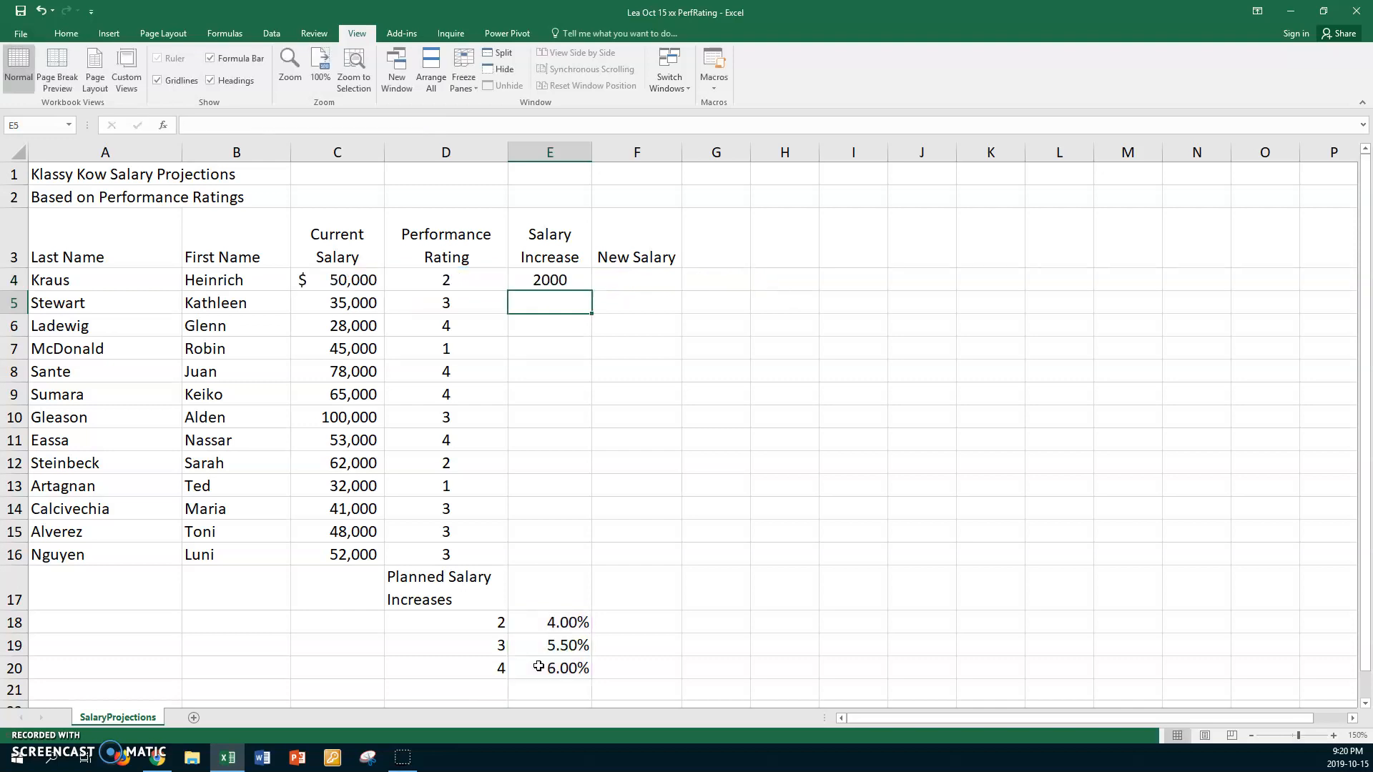
# - Fill the nested IF formula in E4 down through E16 to calculate every employee's salary increase
pyautogui.click(572, 278)
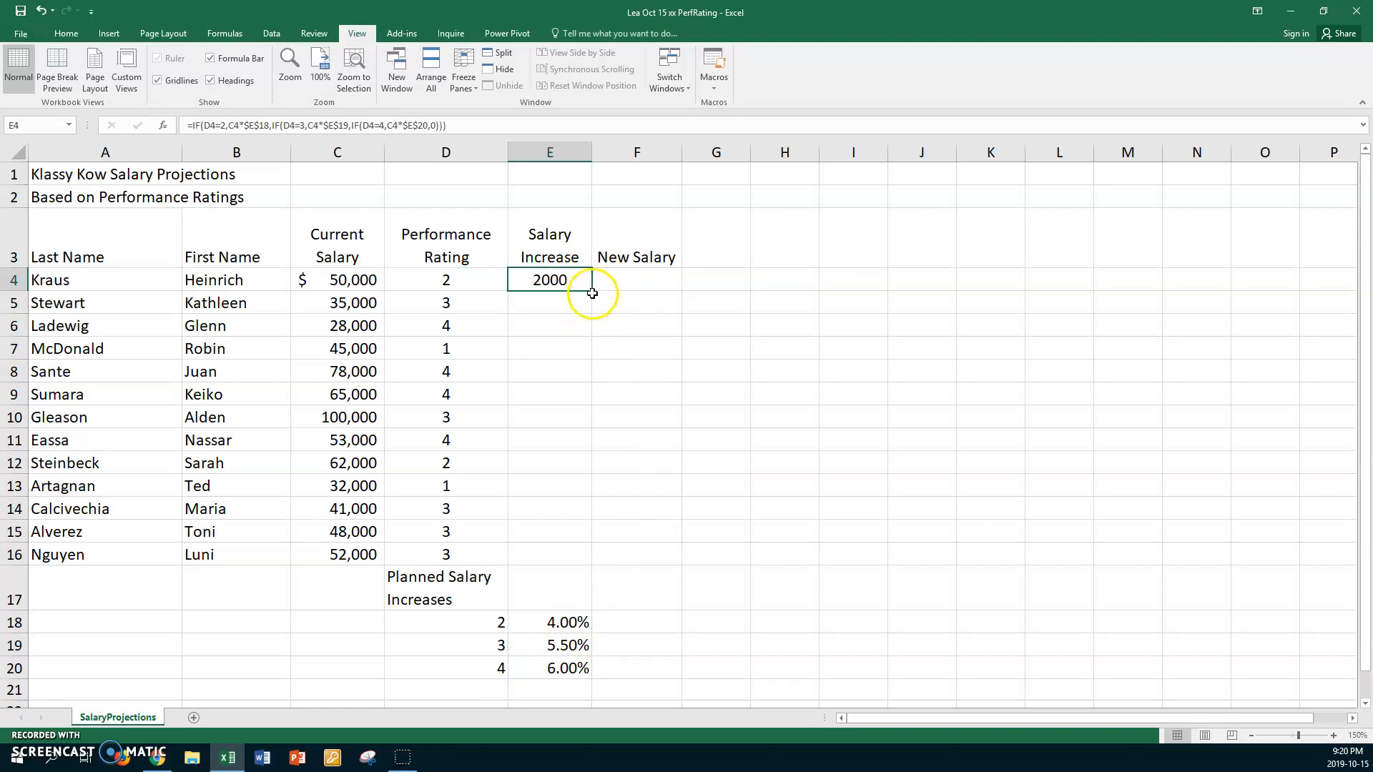
pyautogui.moveTo(593, 292); pyautogui.dragTo(540, 563)
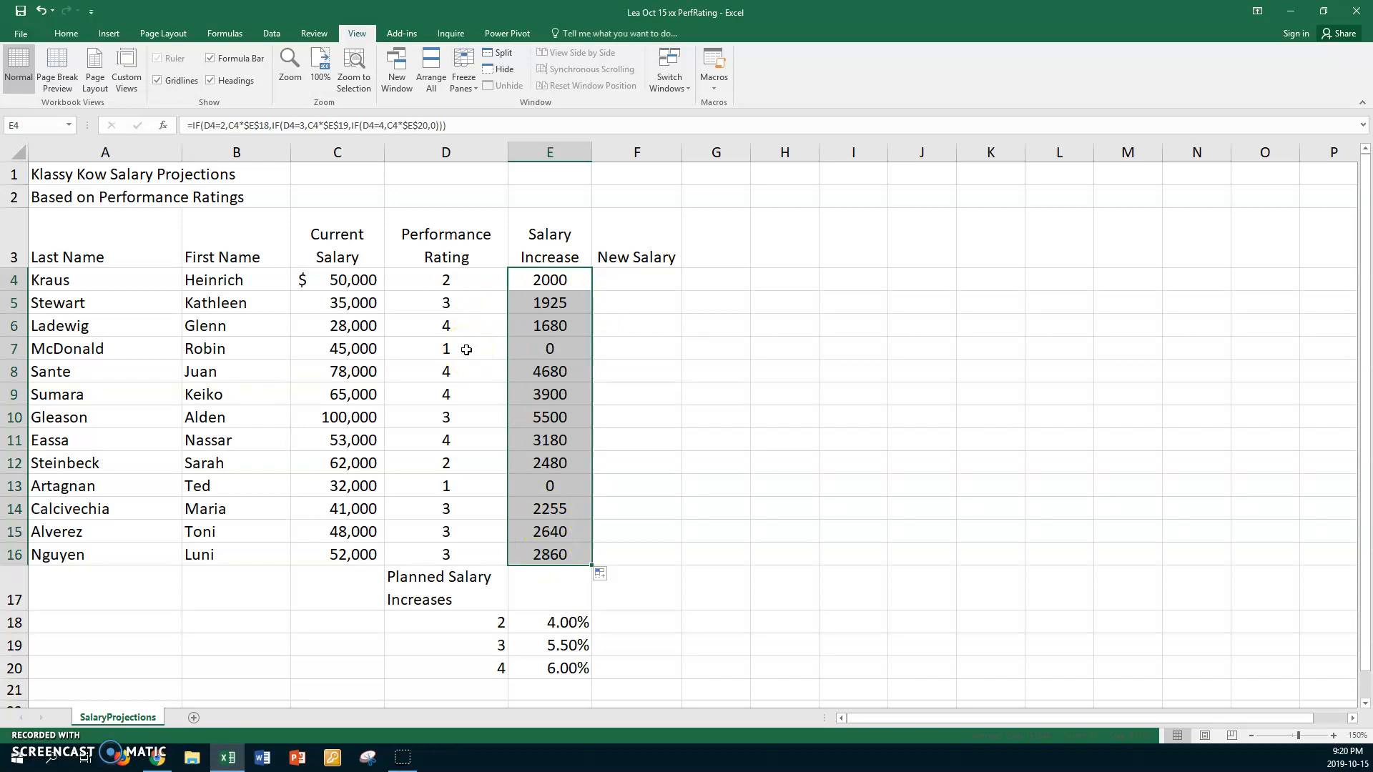
pyautogui.click(469, 484)
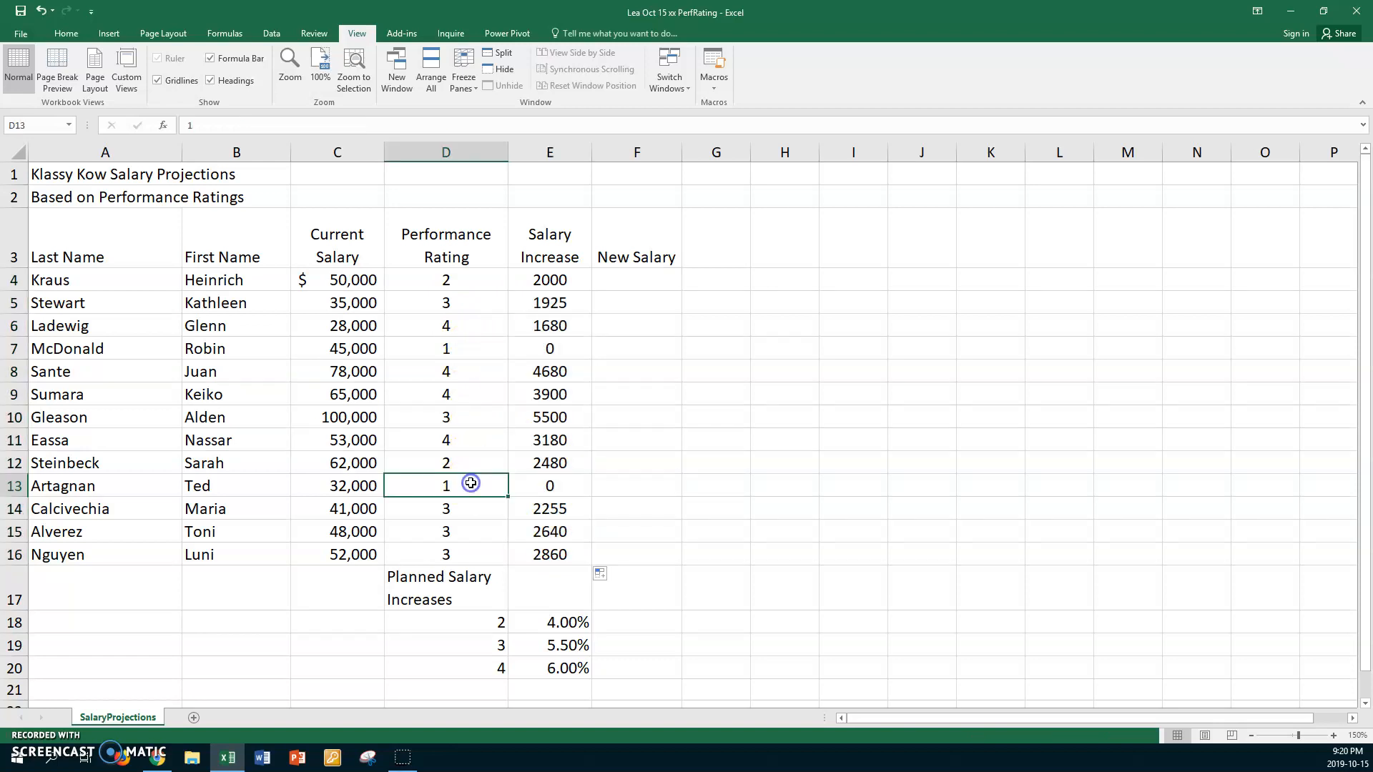
# - Enter =C4+E4 as the new salary in F4 and fill the formula down through F16
pyautogui.click(641, 279)
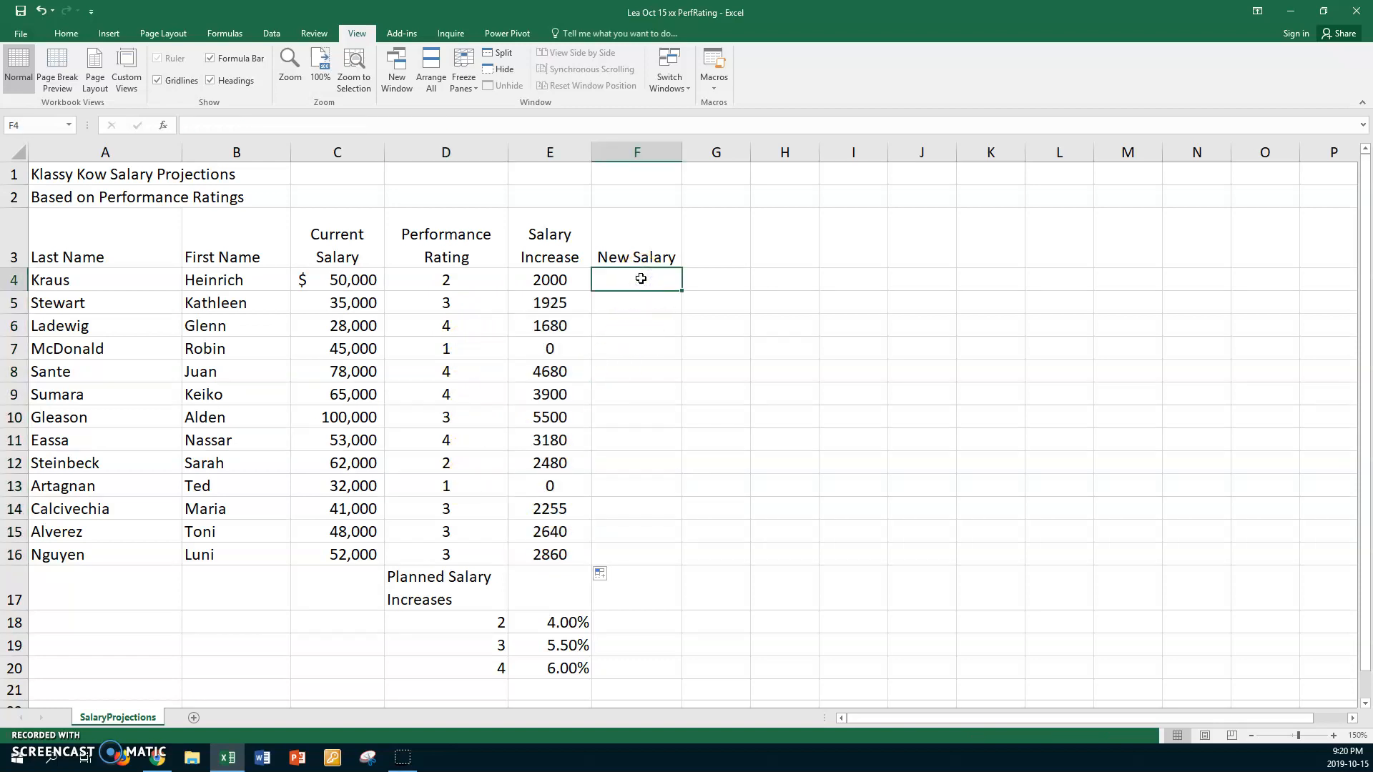
pyautogui.write('=')
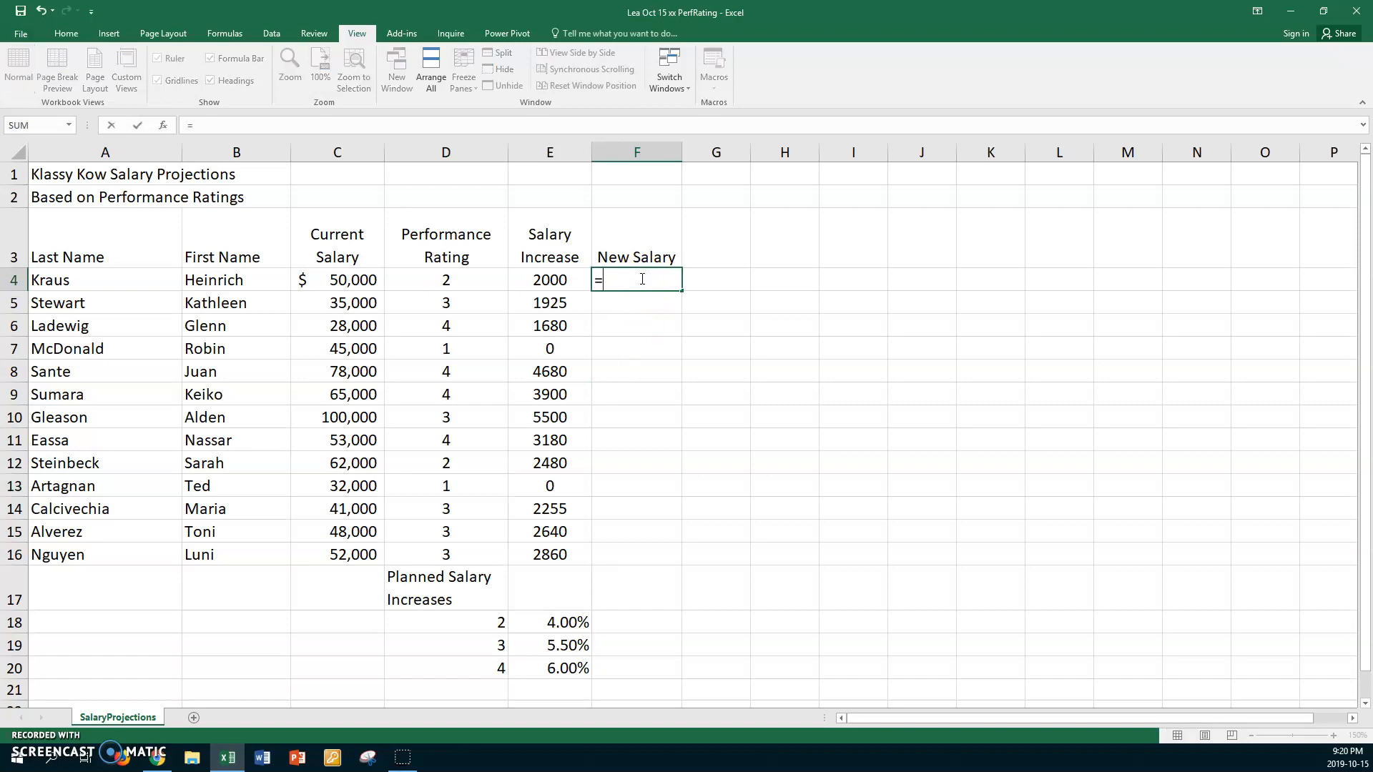
pyautogui.click(339, 274)
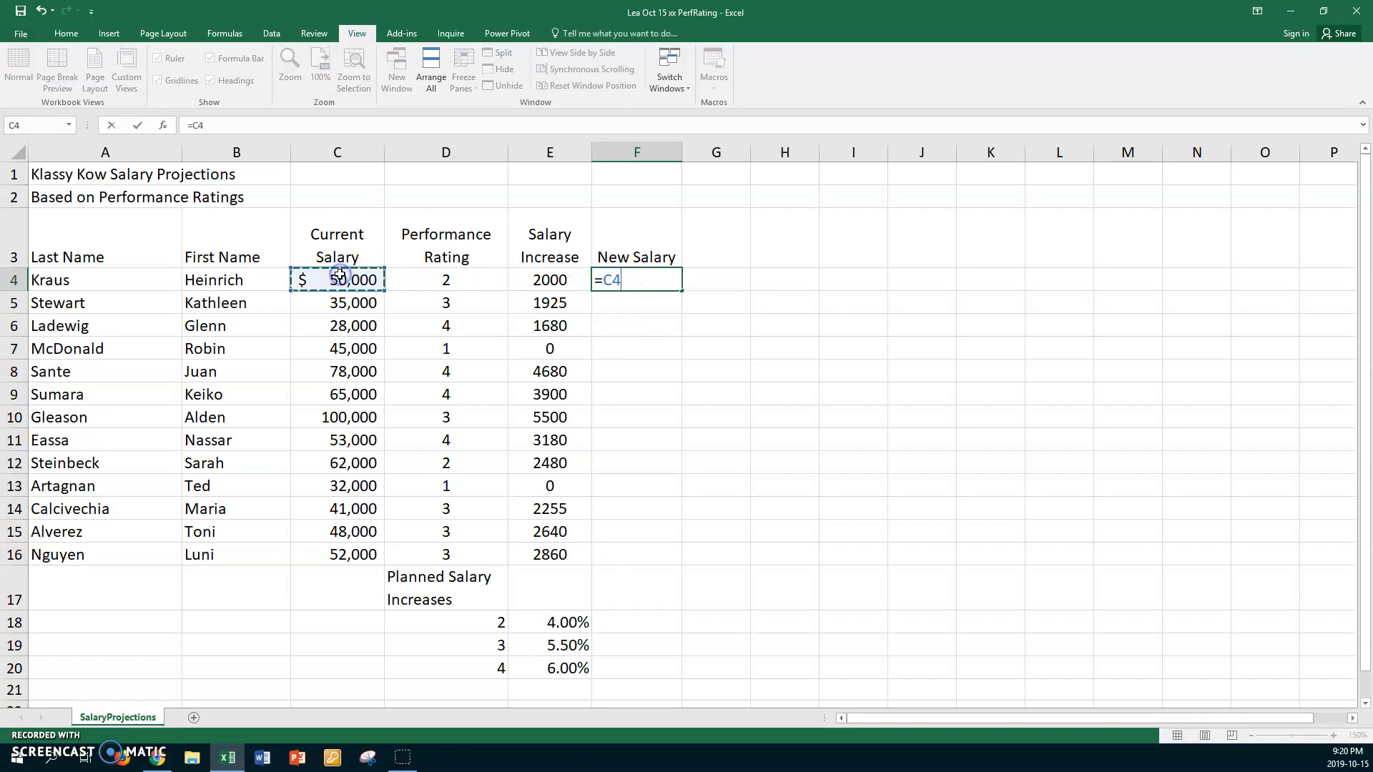
pyautogui.write('+')
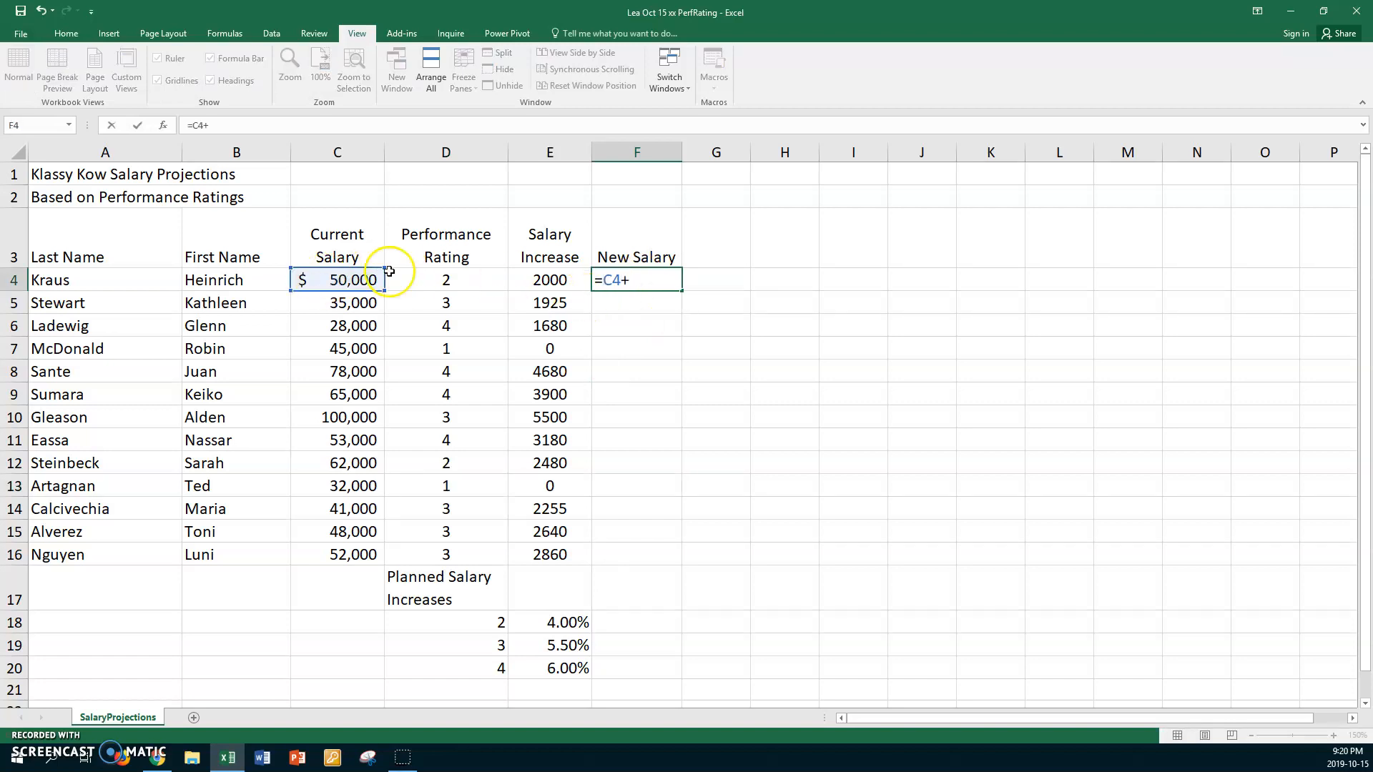
pyautogui.click(536, 280)
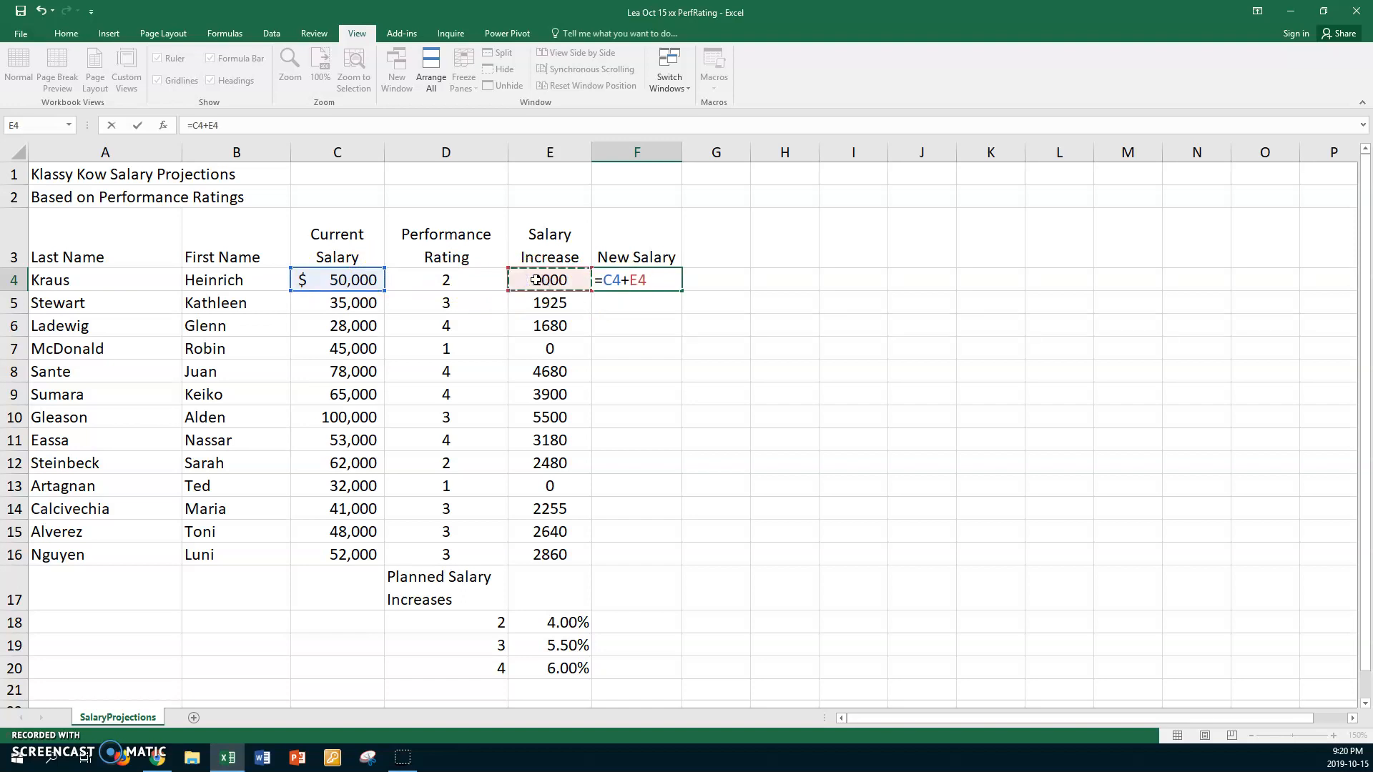
pyautogui.press('Return')
pyautogui.click(614, 277)
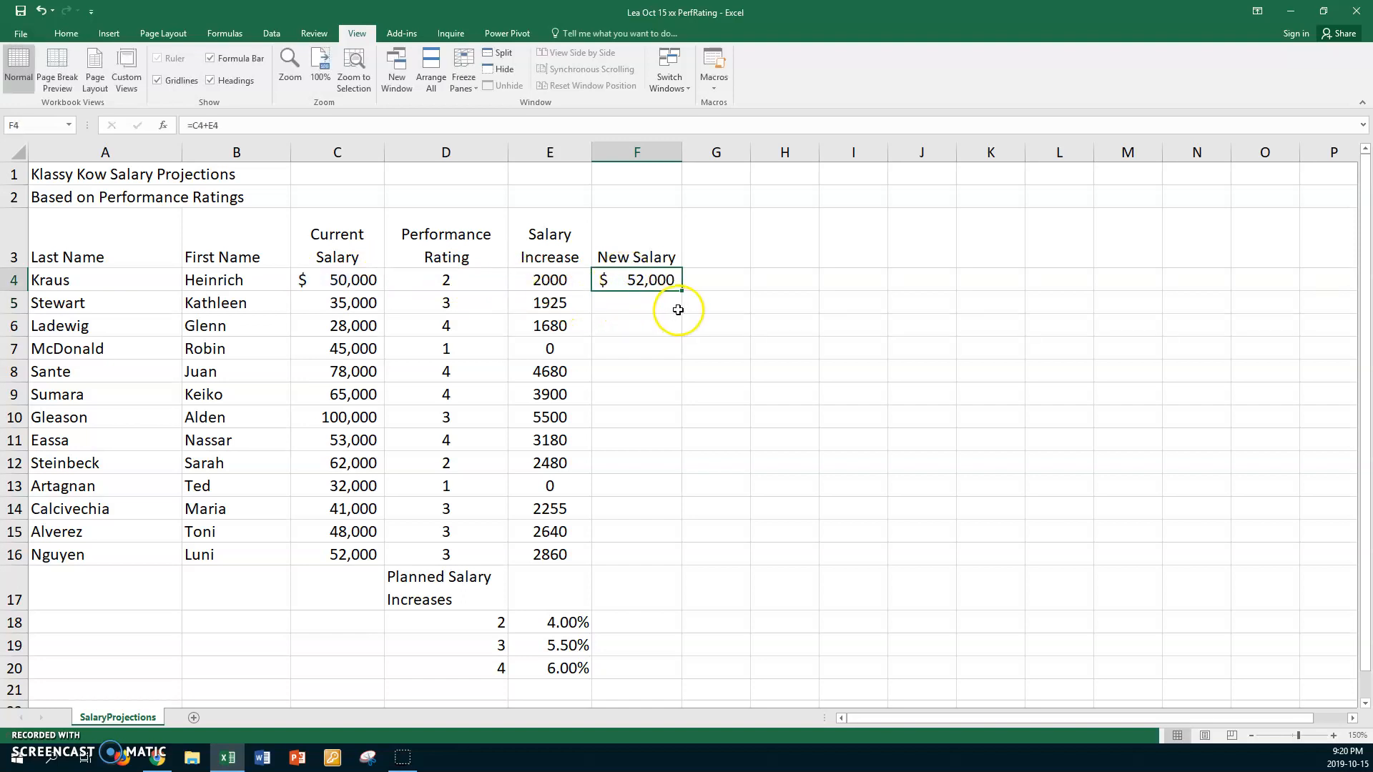
pyautogui.moveTo(682, 294); pyautogui.dragTo(632, 561)
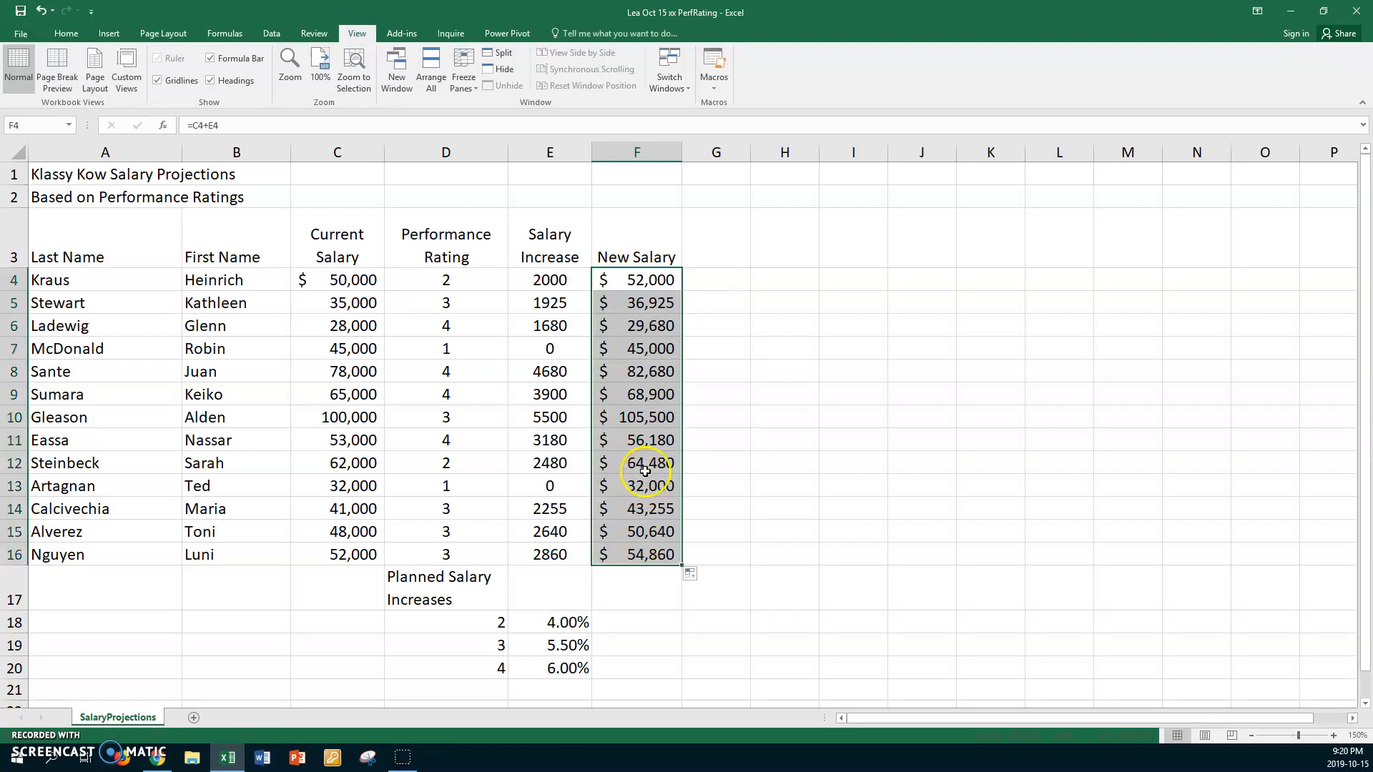
# - Copy the formatting of C5 with the Format Painter onto E5:E16 and F5:F15
pyautogui.click(365, 306)
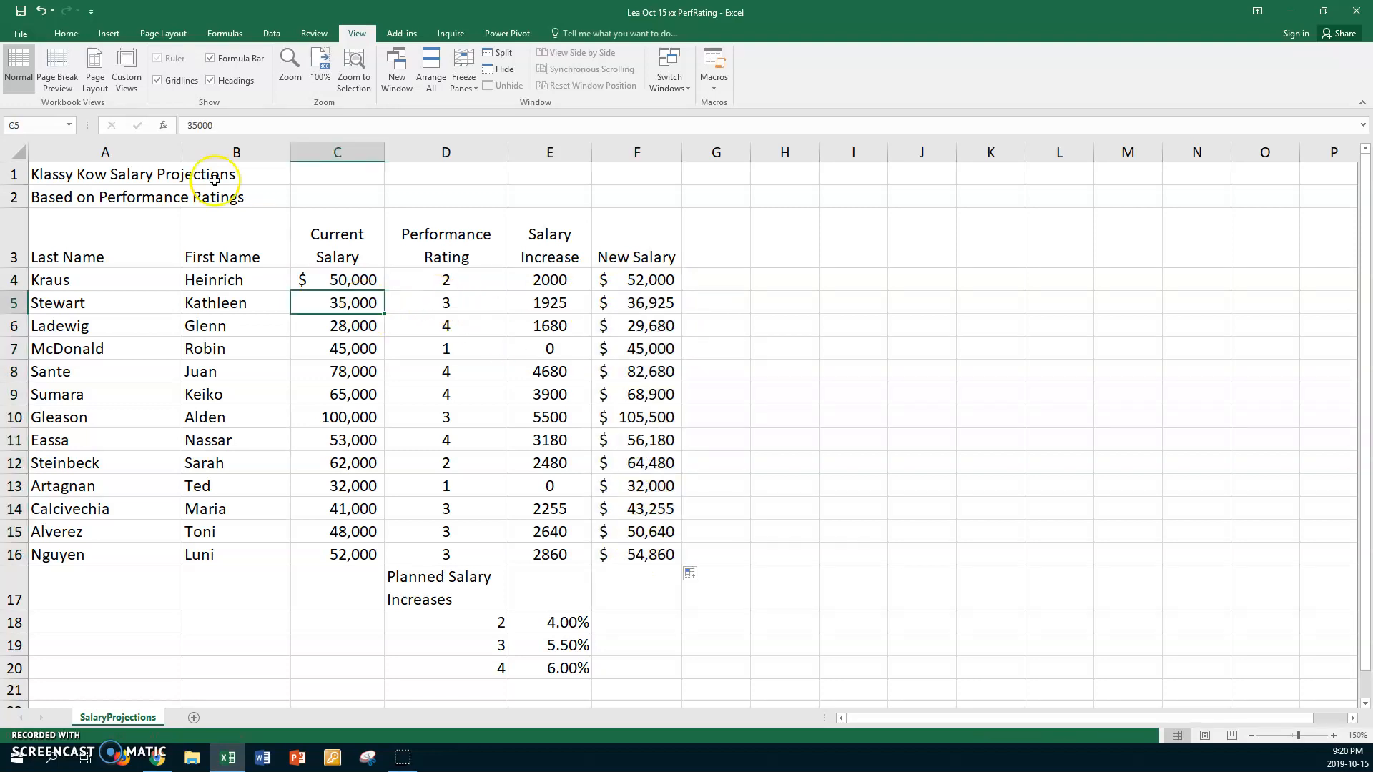
pyautogui.click(66, 34)
pyautogui.click(74, 86)
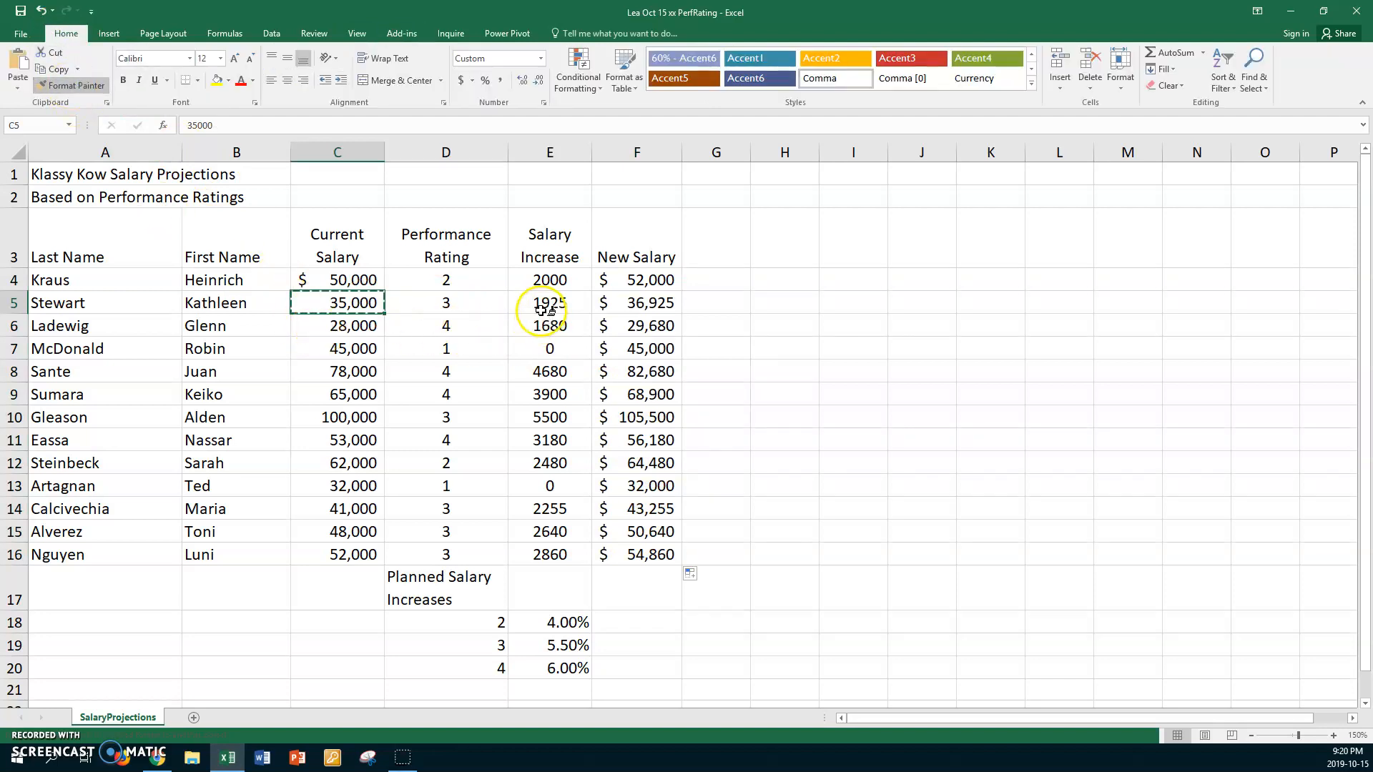
pyautogui.moveTo(548, 301)
pyautogui.mouseDown()
pyautogui.moveTo(533, 354)
pyautogui.moveTo(551, 511)
pyautogui.moveTo(527, 548)
pyautogui.mouseUp()
pyautogui.moveTo(635, 303); pyautogui.dragTo(619, 537)
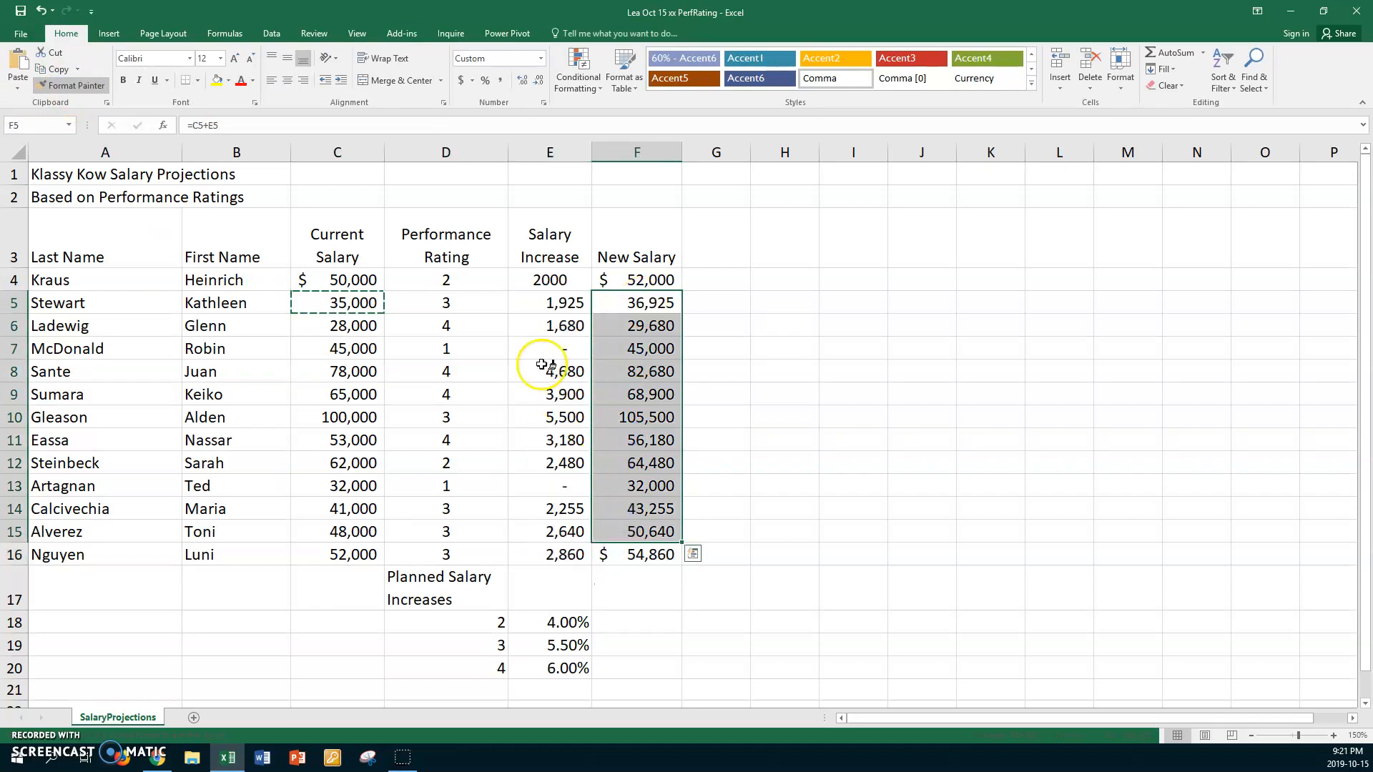
pyautogui.click(75, 85)
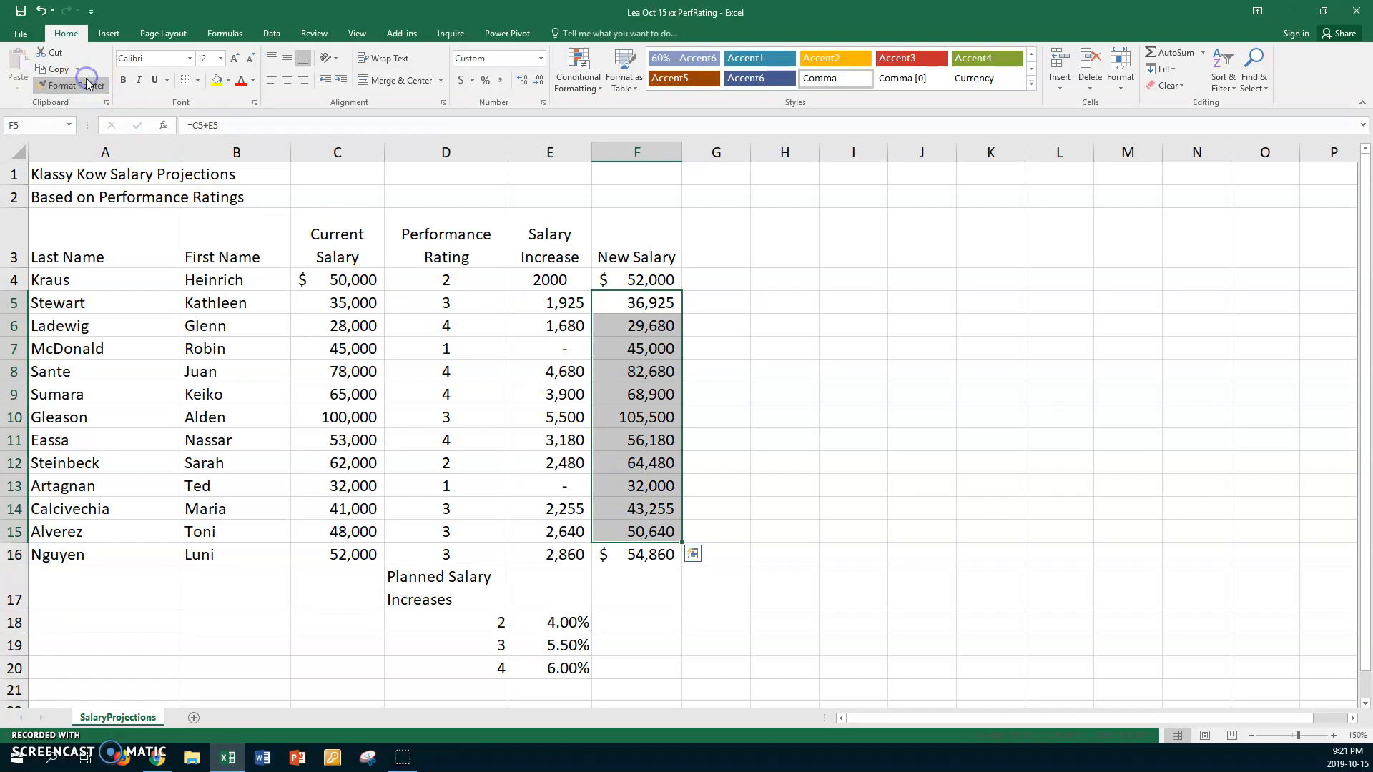
# - Copy the dollar formatting of C4 onto the first salary increase in E4 with the Format Painter
pyautogui.click(357, 279)
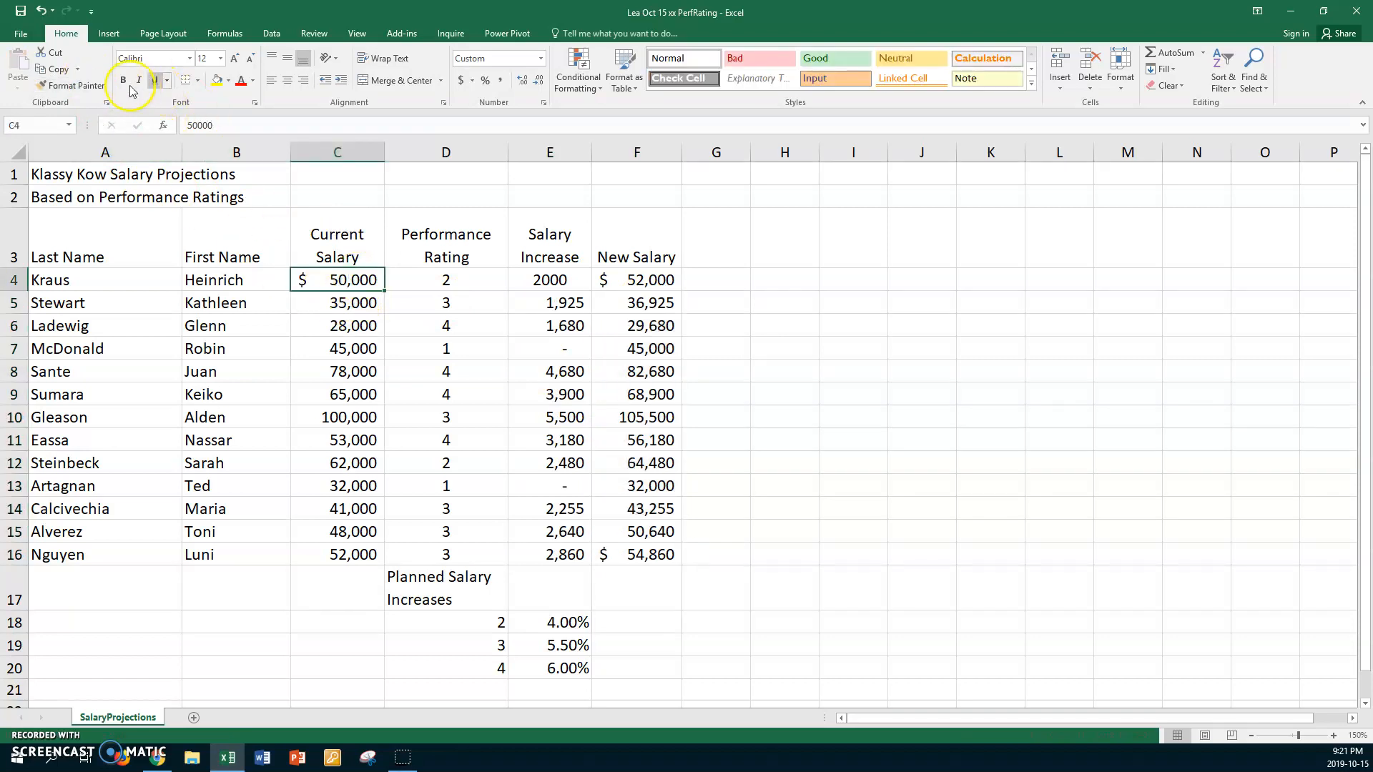
pyautogui.click(89, 92)
pyautogui.click(521, 279)
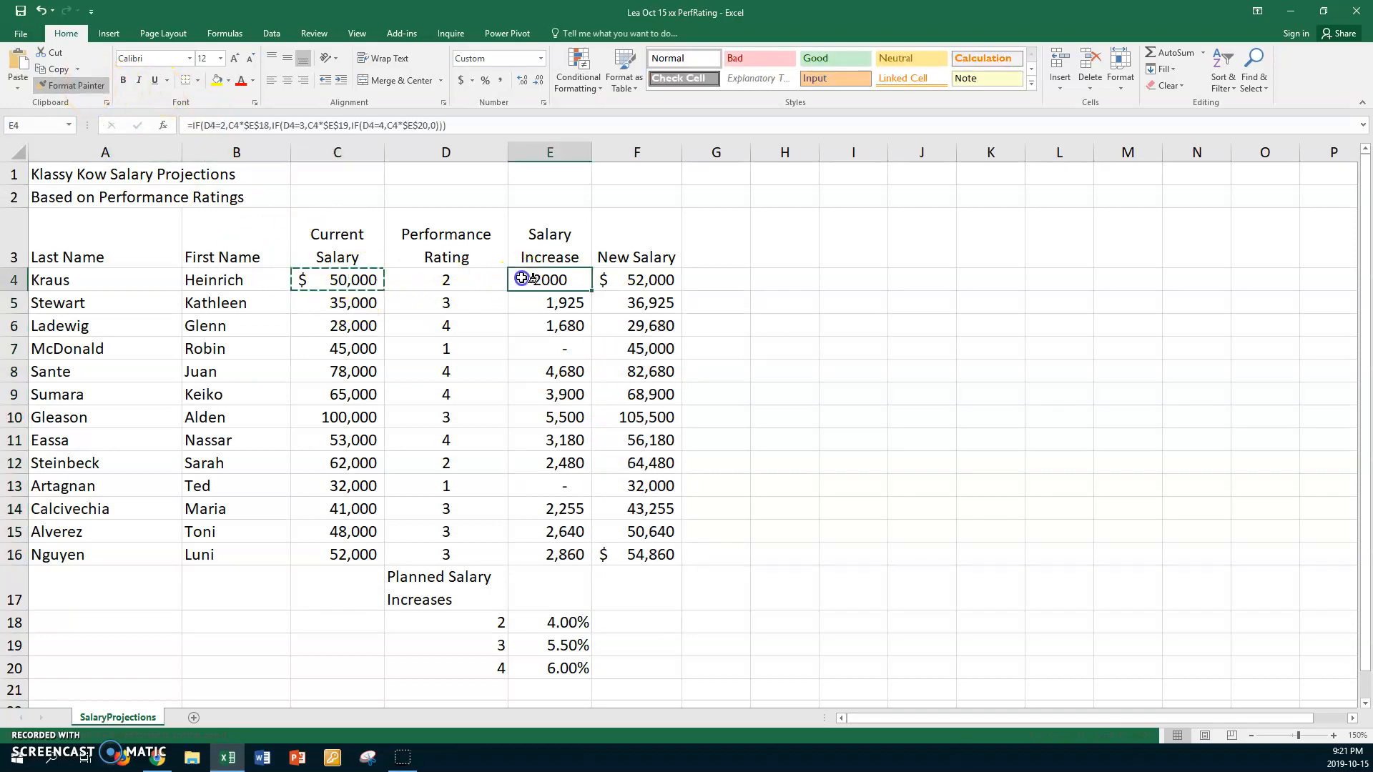
pyautogui.click(79, 86)
pyautogui.click(484, 350)
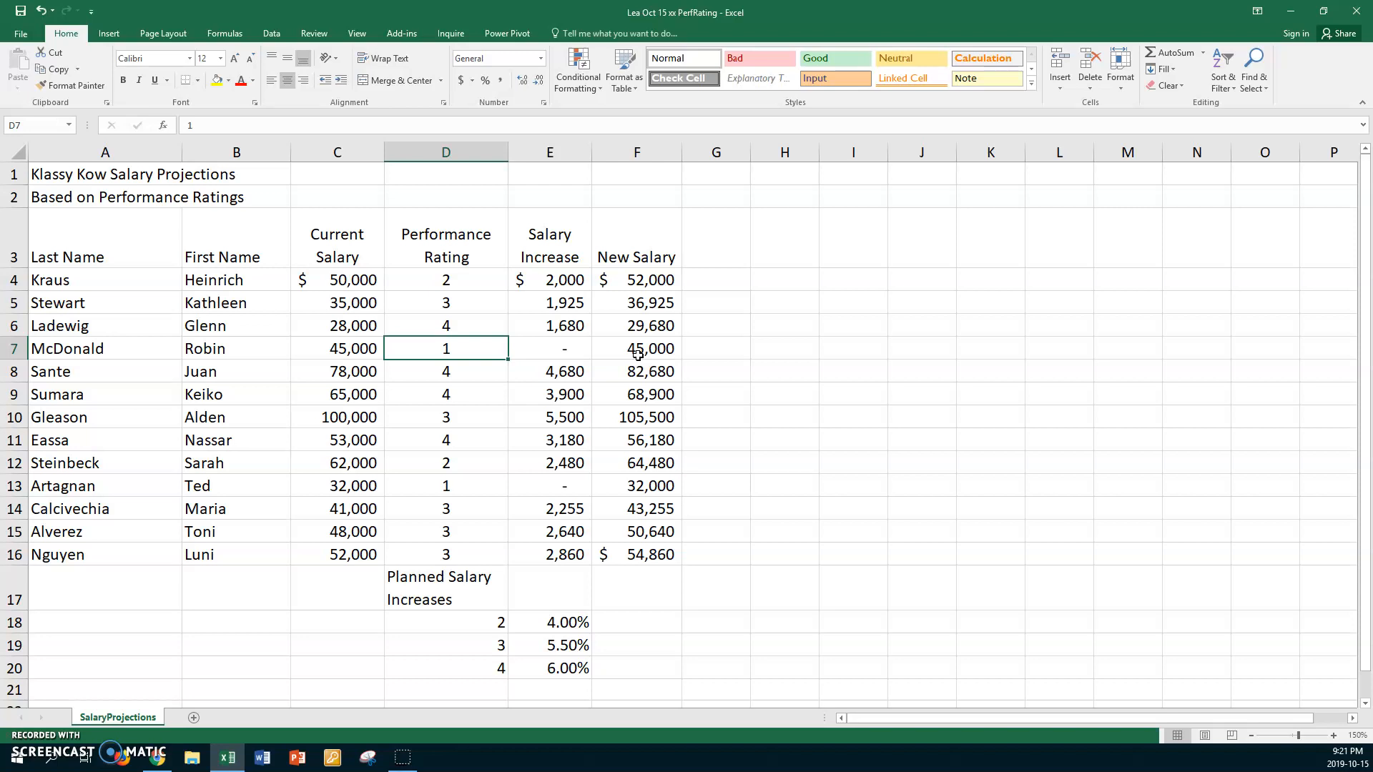
# - Apply the Title cell style to the two worksheet title lines in A1:A2
pyautogui.scroll(-1, 215, 188)
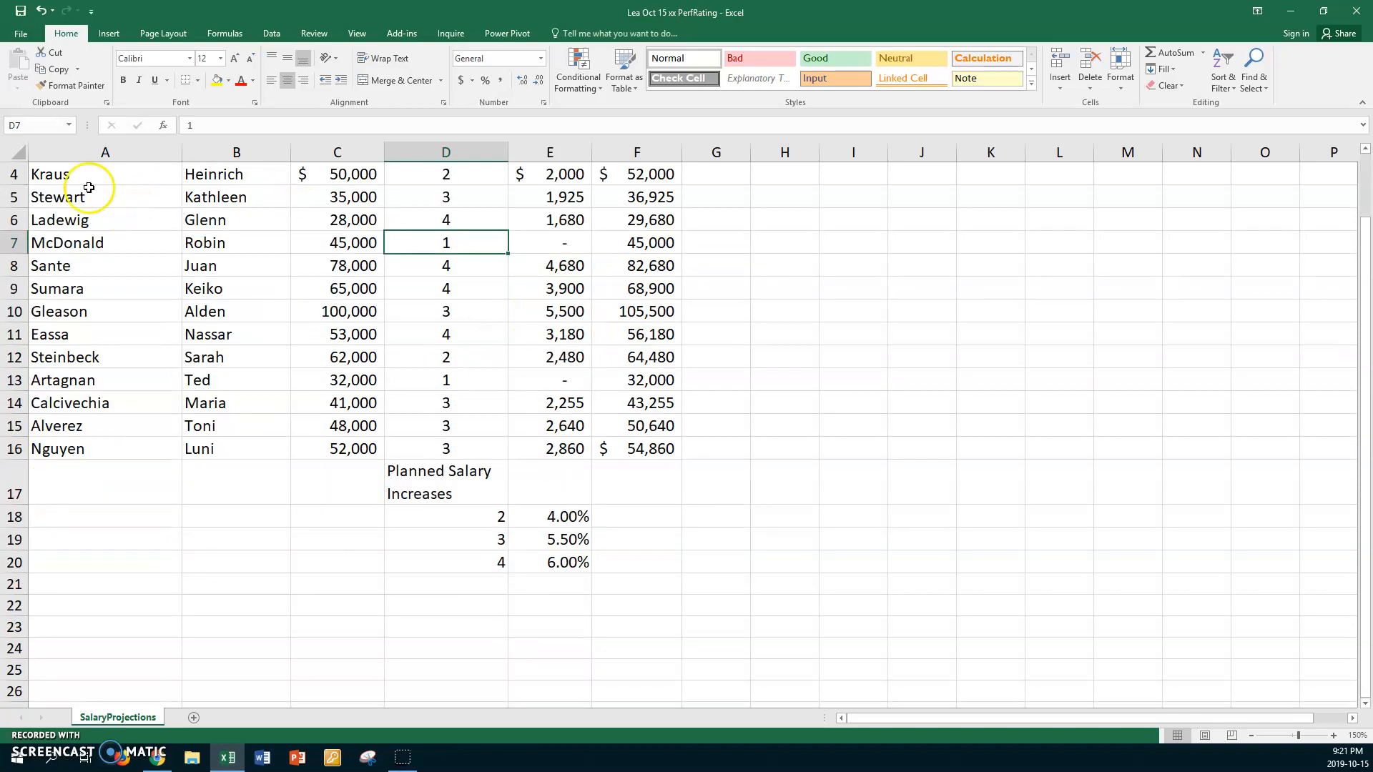
pyautogui.scroll(1, 72, 215)
pyautogui.moveTo(63, 176); pyautogui.dragTo(58, 200)
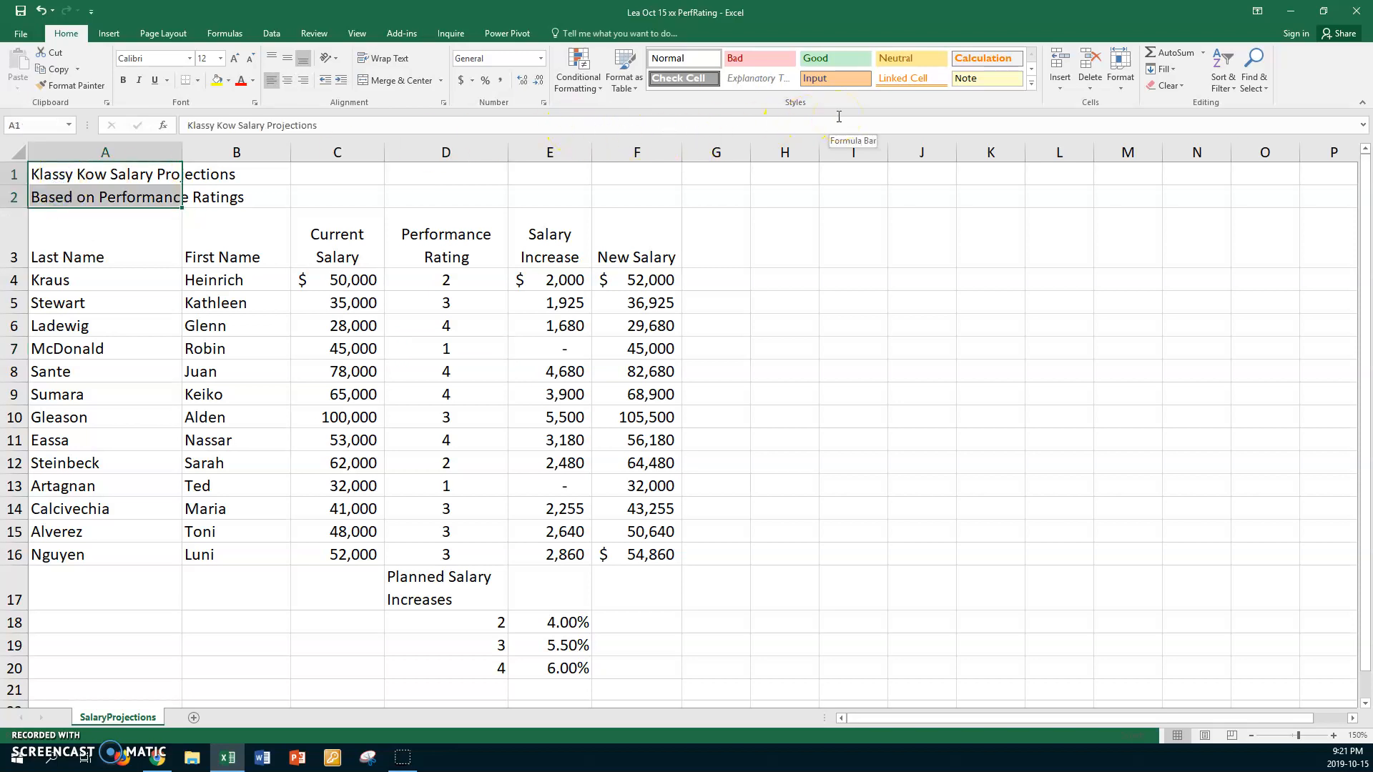
pyautogui.click(1031, 84)
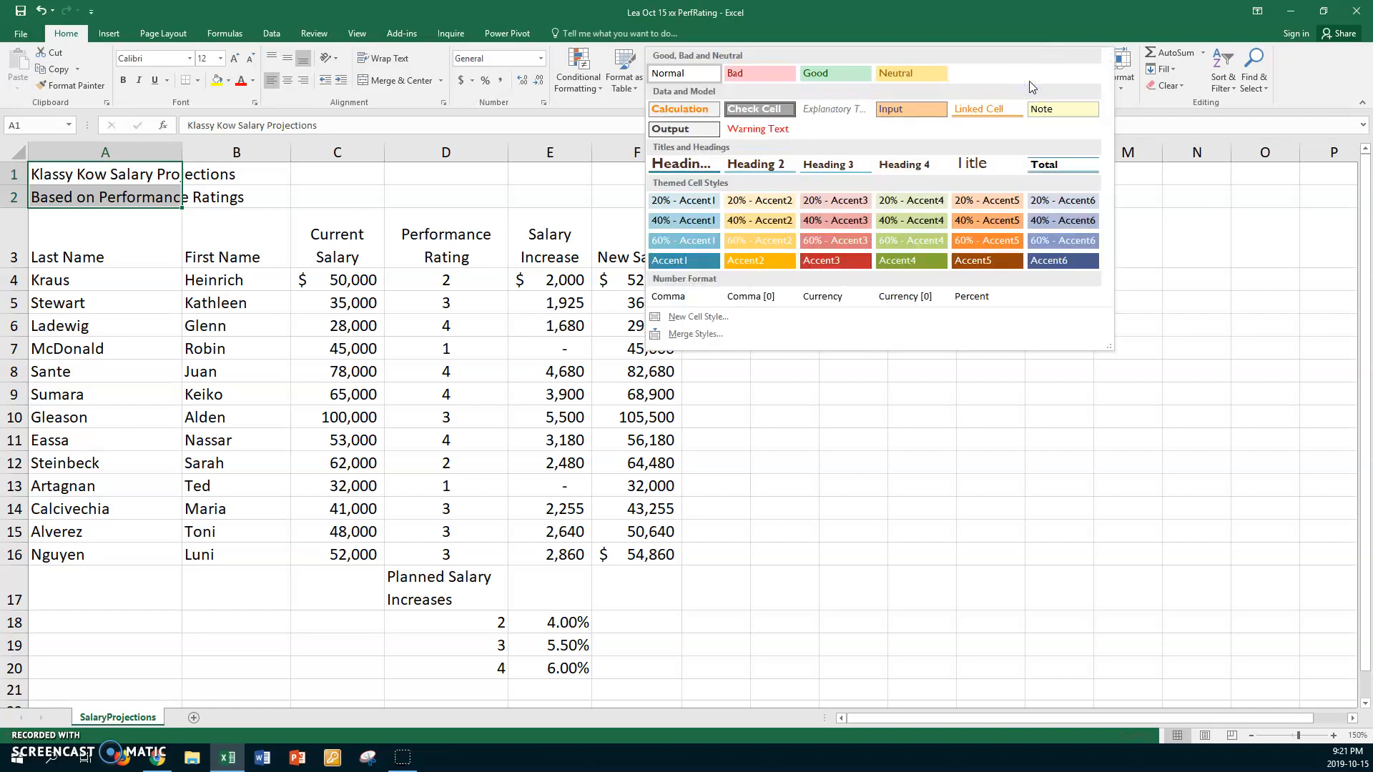
pyautogui.click(974, 165)
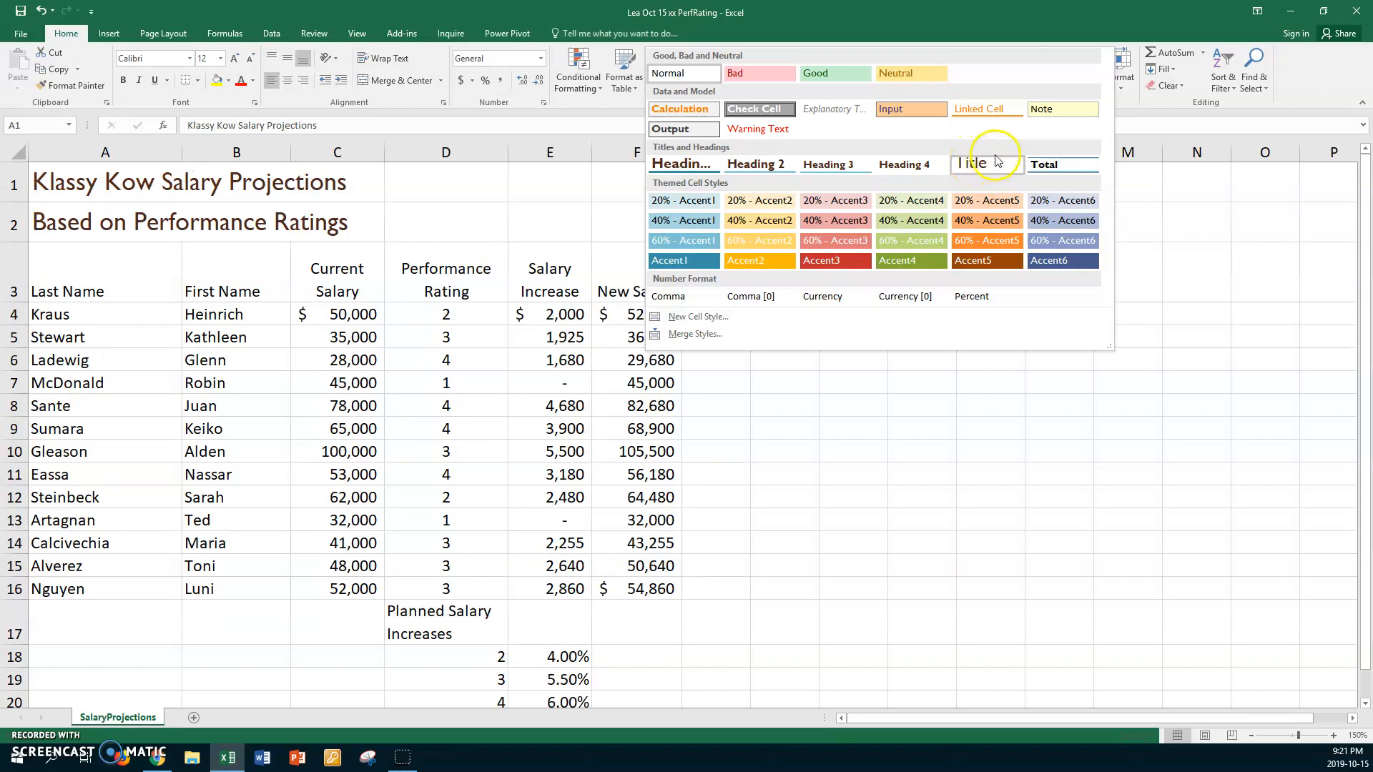
pyautogui.click(769, 109)
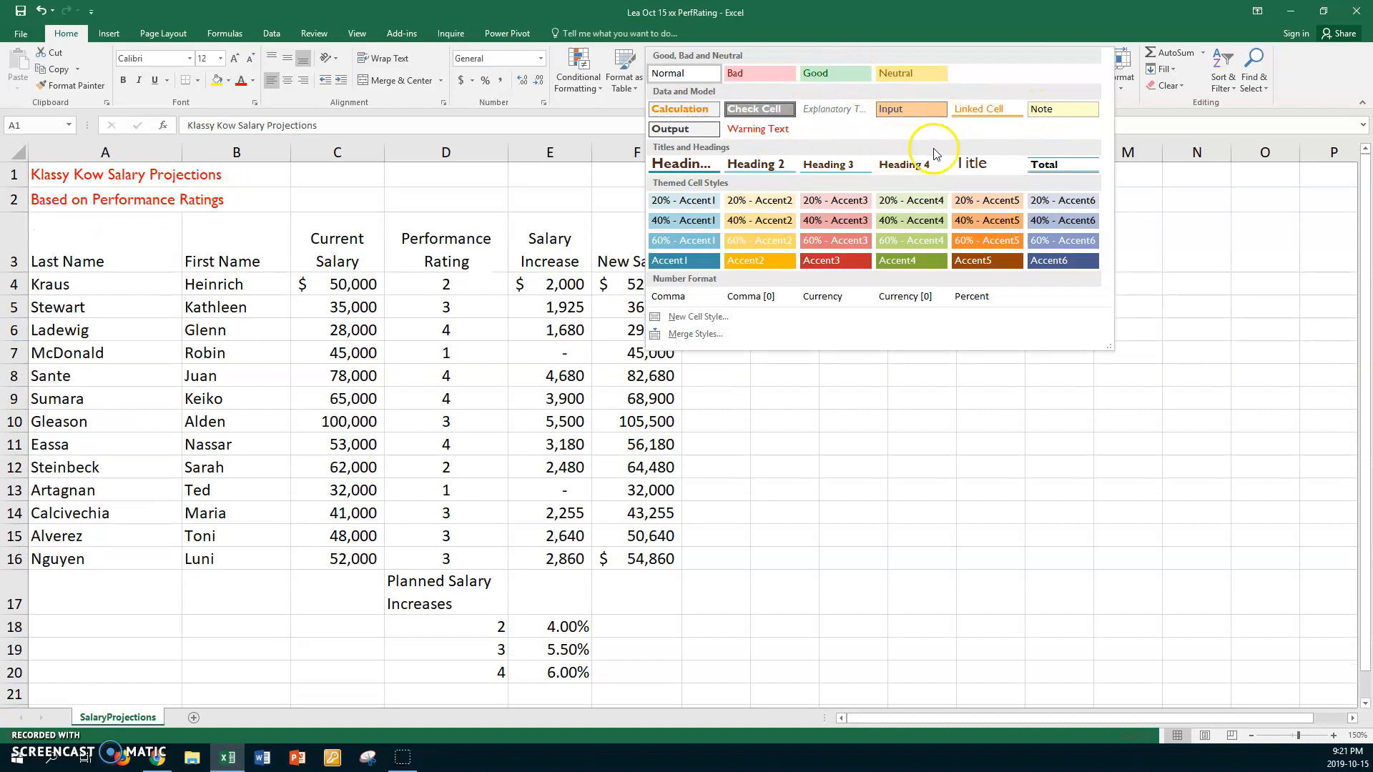
pyautogui.click(972, 166)
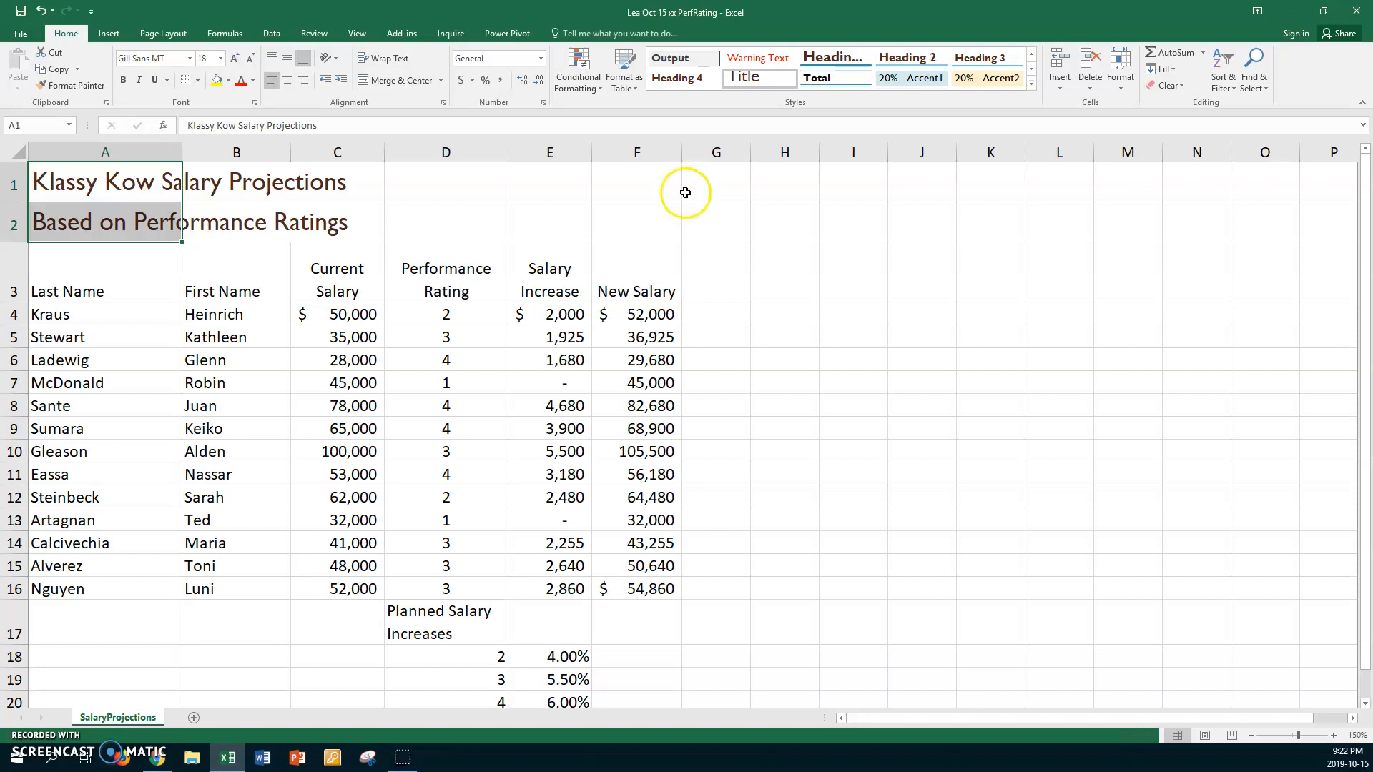
# - Apply the Heading 2 cell style to the column headings in A3:F3
pyautogui.click(147, 286)
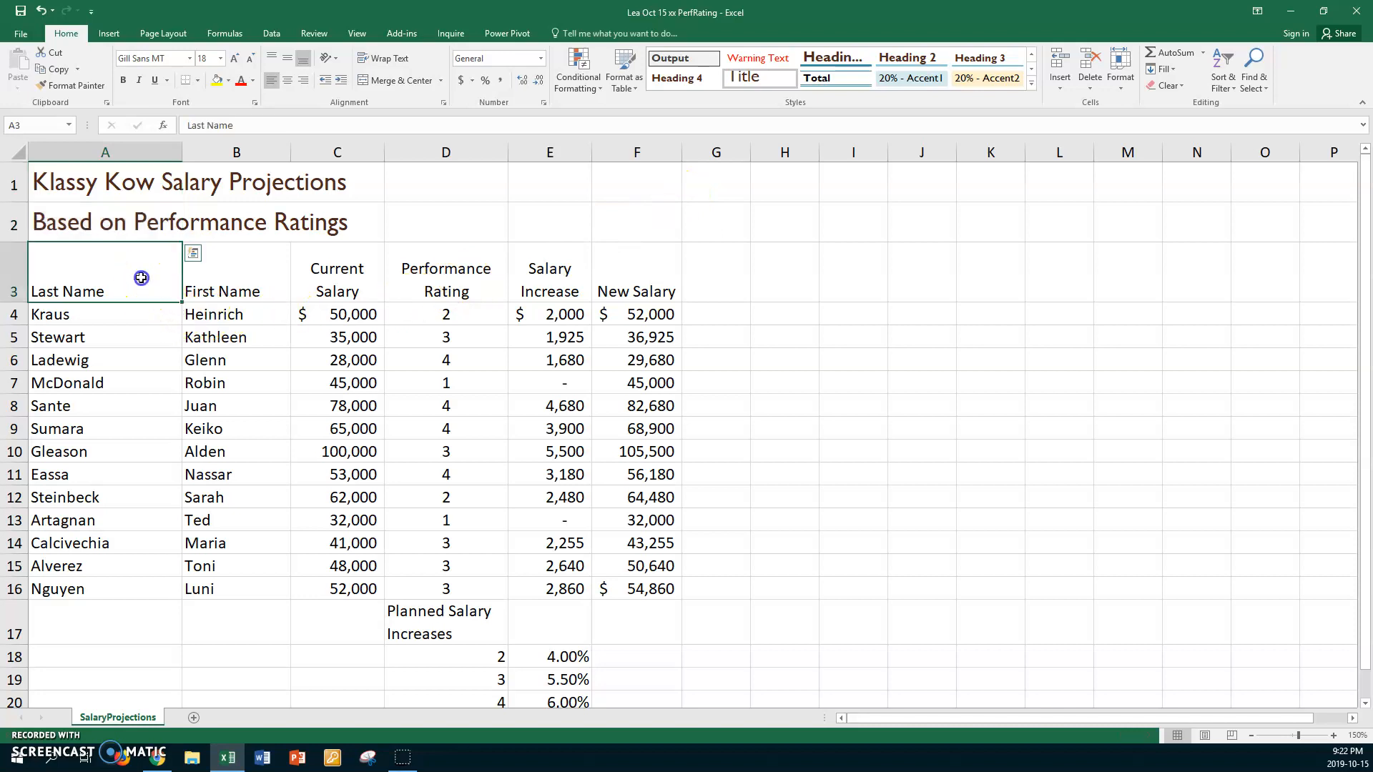
pyautogui.moveTo(141, 278); pyautogui.dragTo(658, 279)
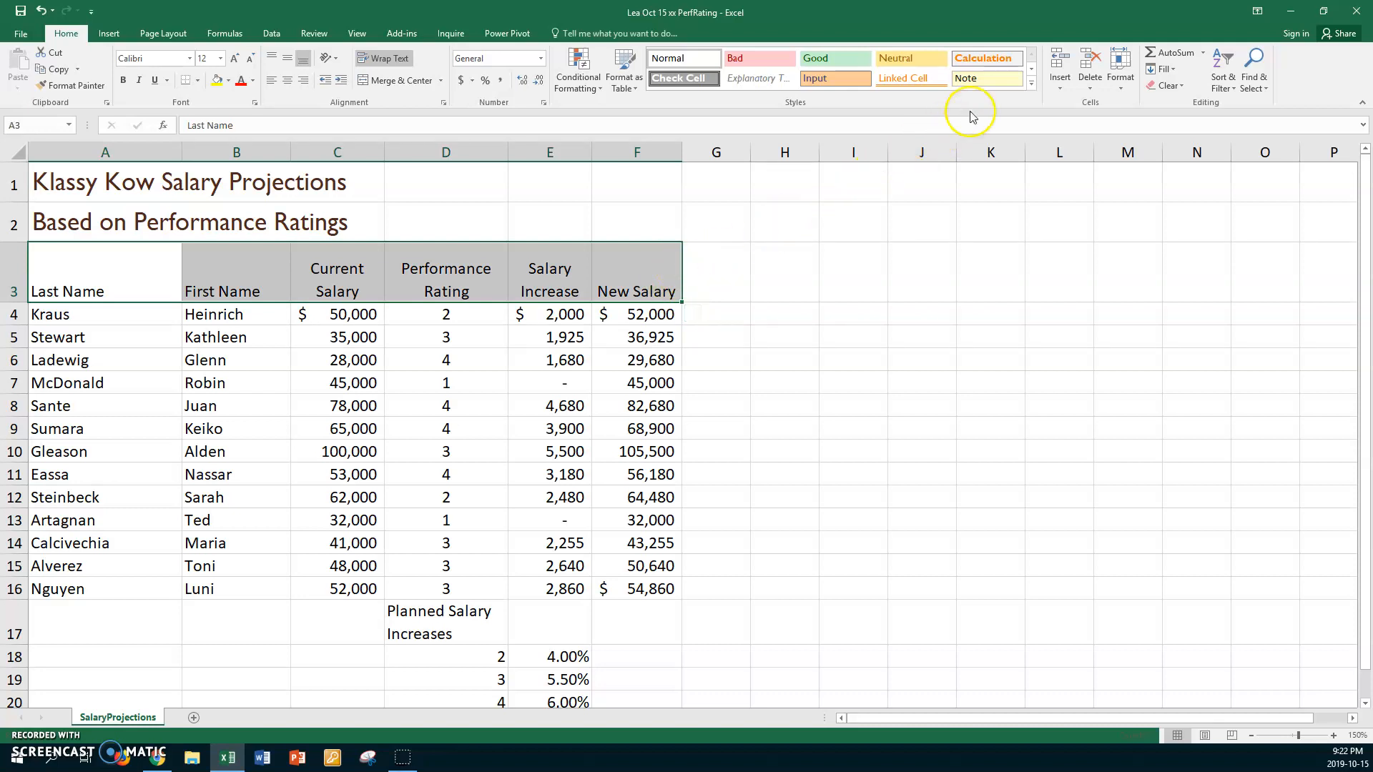
pyautogui.click(1030, 84)
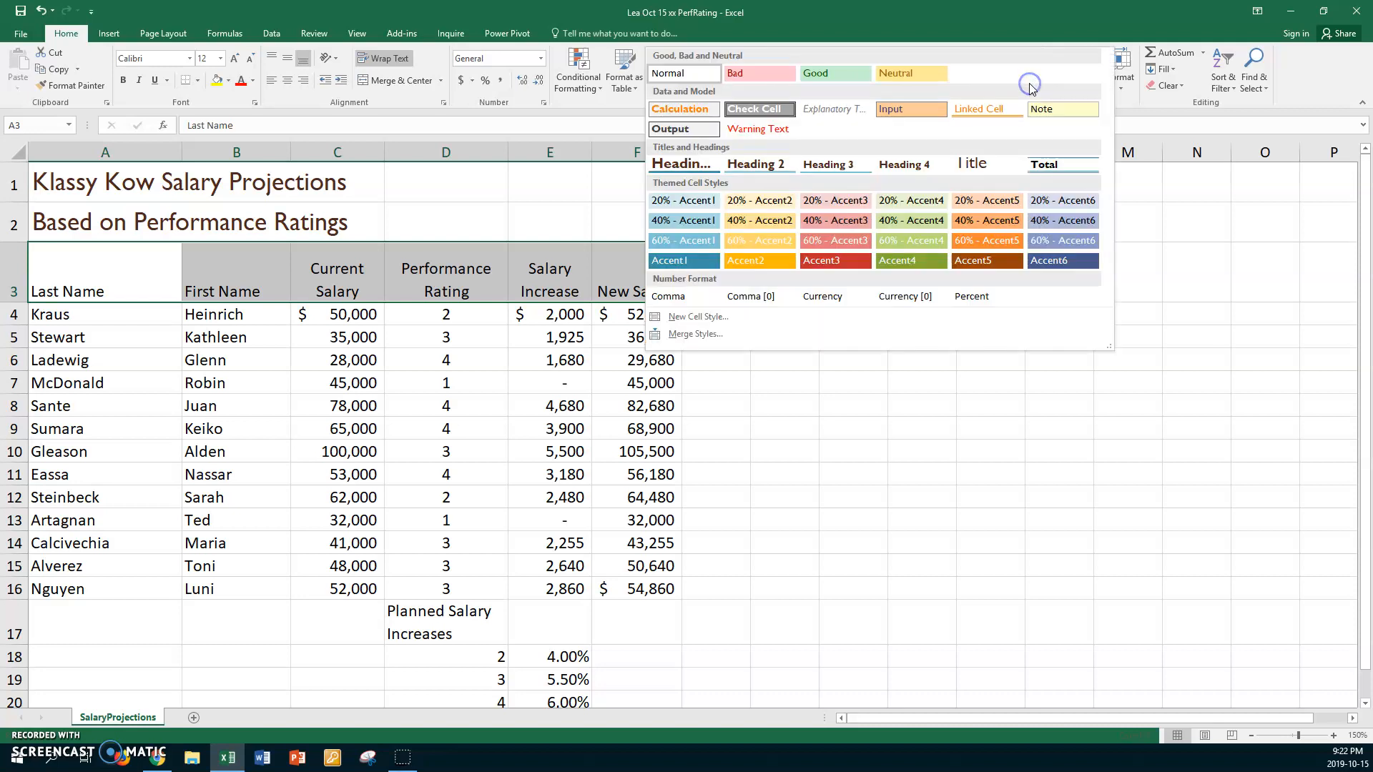
pyautogui.click(772, 166)
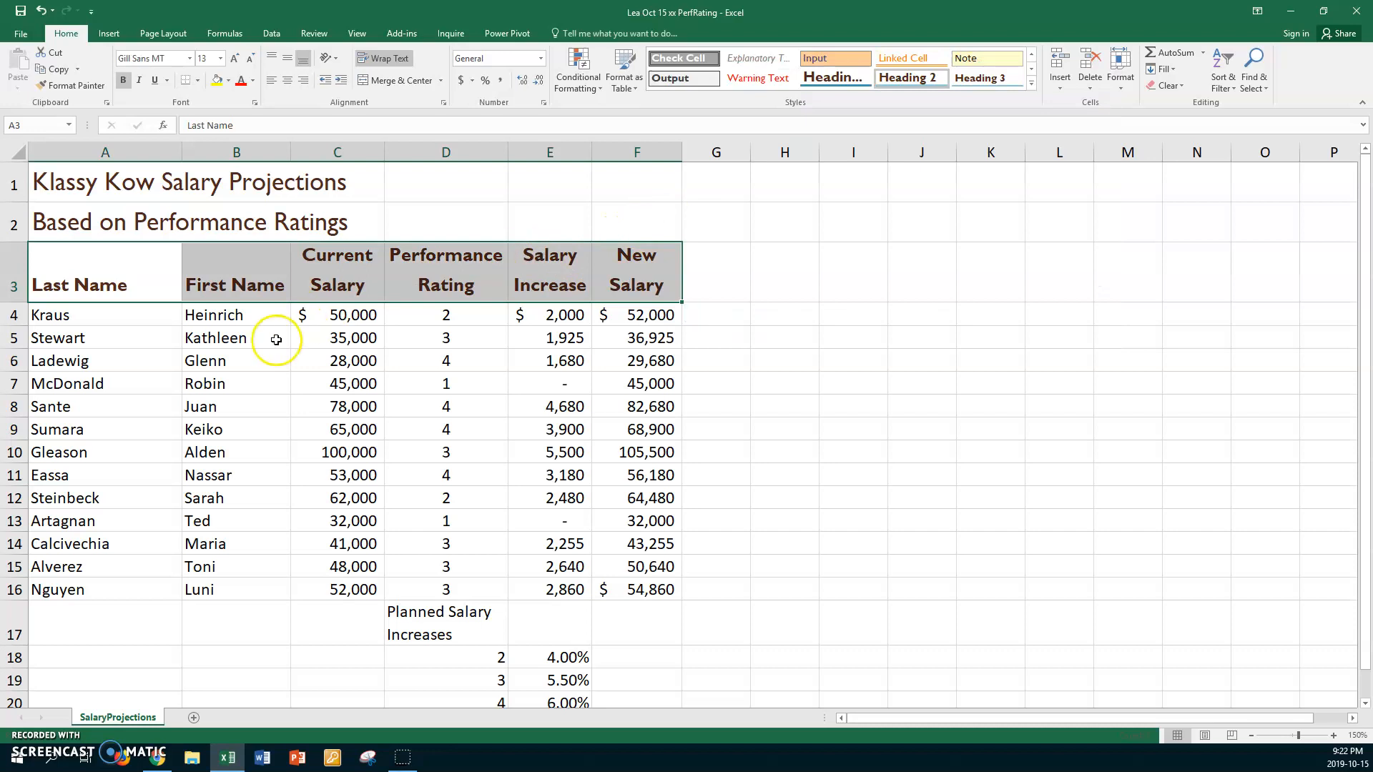
# - Start a new cell style named Amounts with its number format included
pyautogui.click(269, 315)
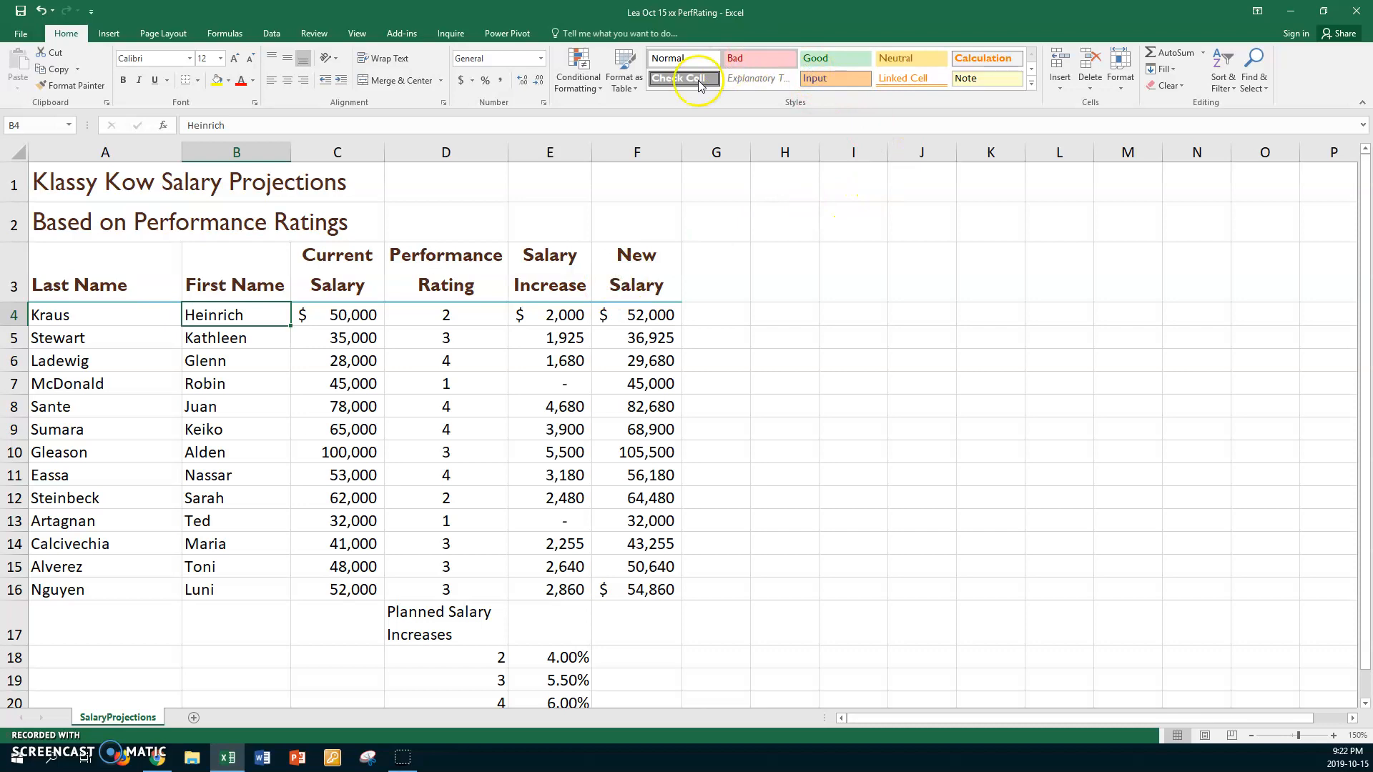
pyautogui.click(1034, 85)
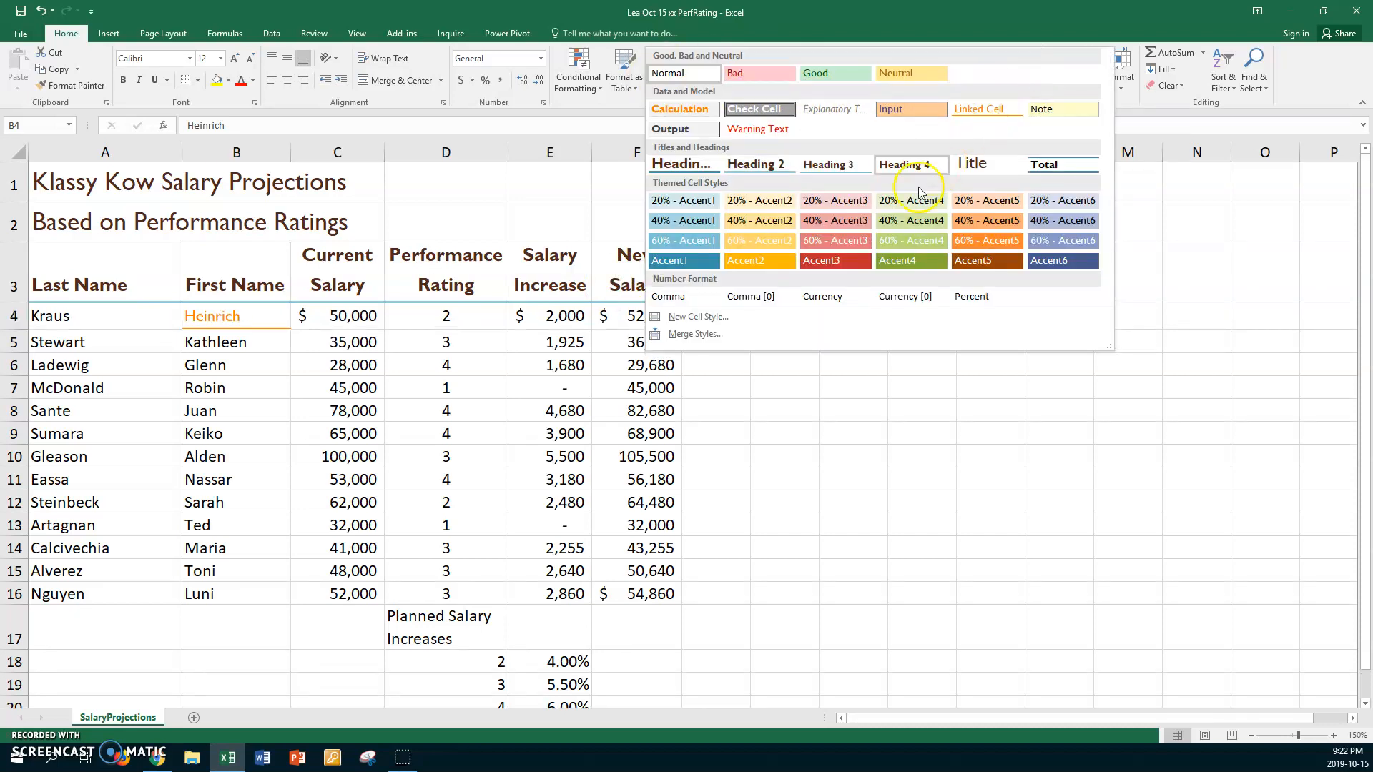
pyautogui.click(698, 319)
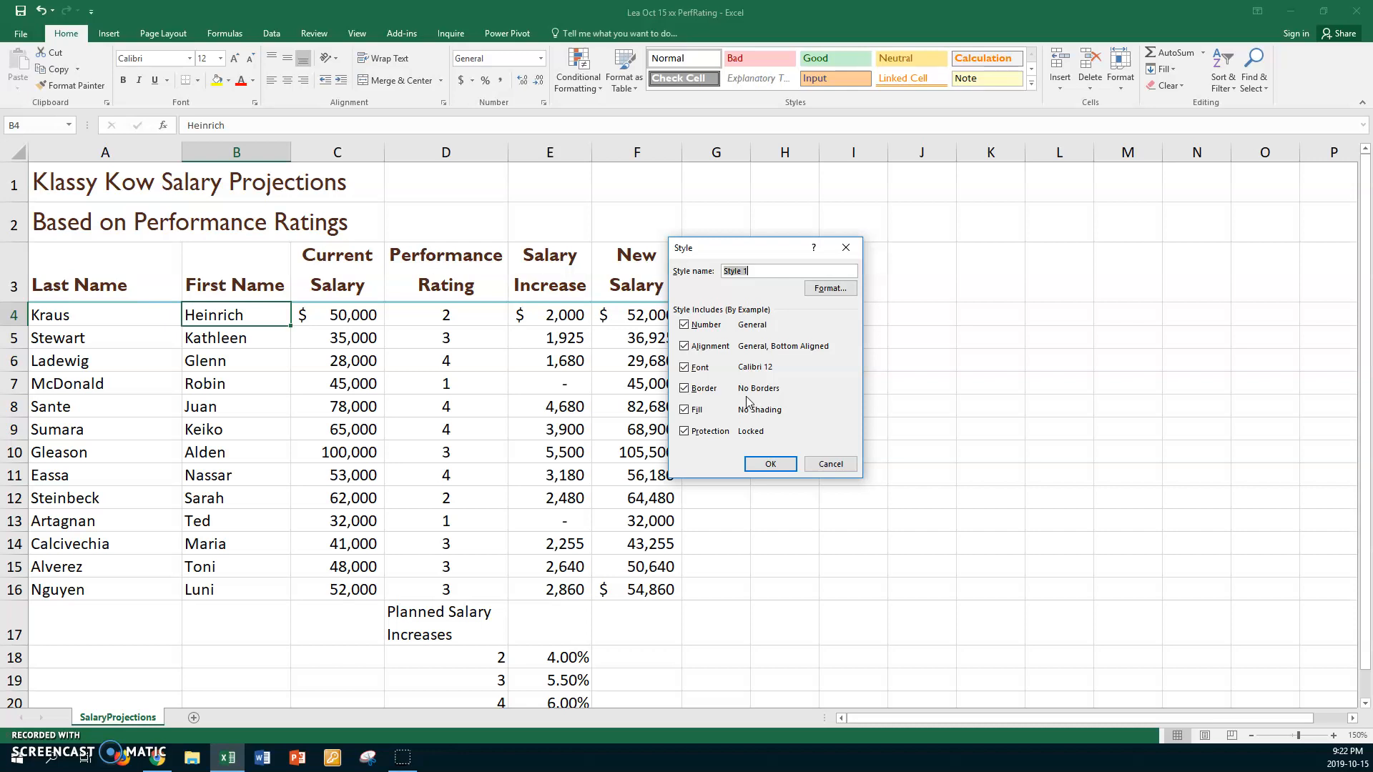
pyautogui.write('Amounts')
pyautogui.click(684, 326)
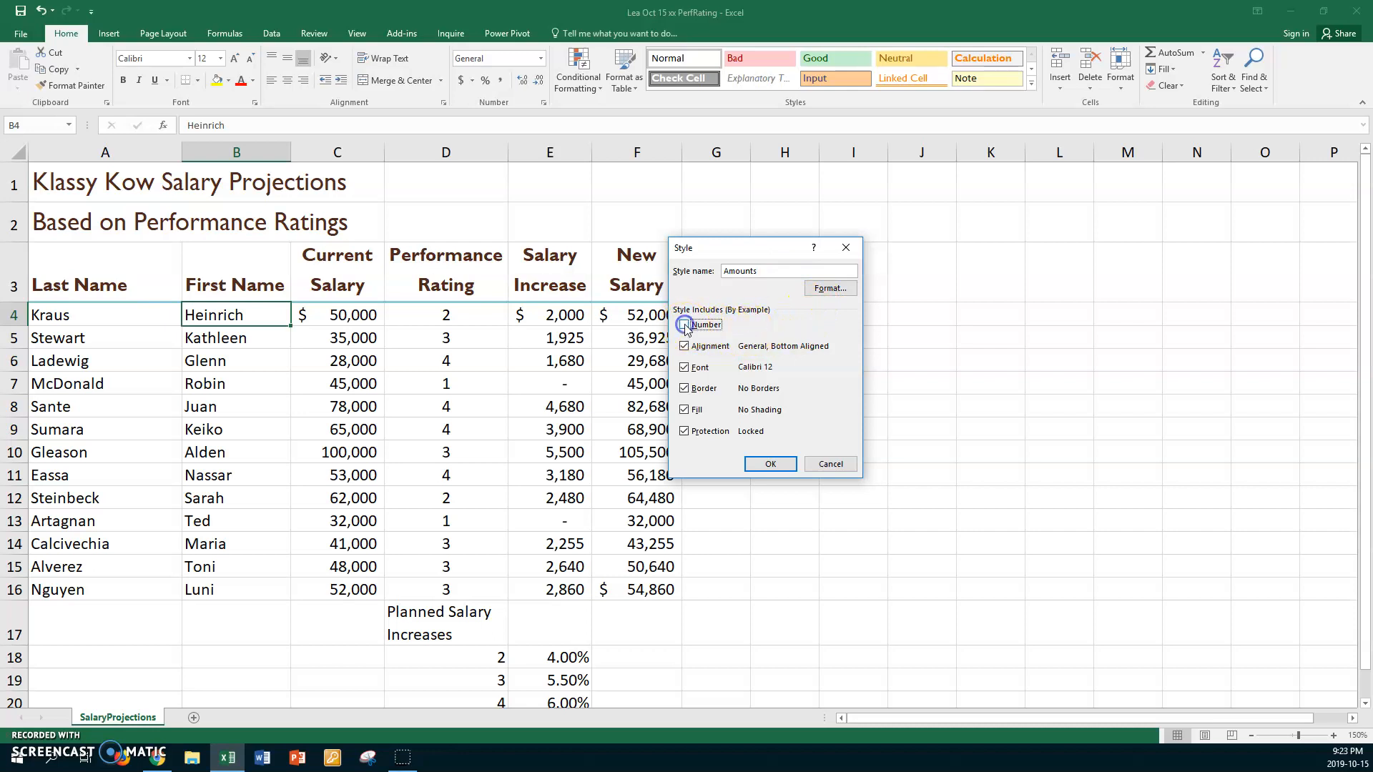
pyautogui.click(708, 326)
# - Set the Amounts style's number format to Accounting with 0 decimal places and the symbol None
pyautogui.click(843, 289)
pyautogui.click(843, 290)
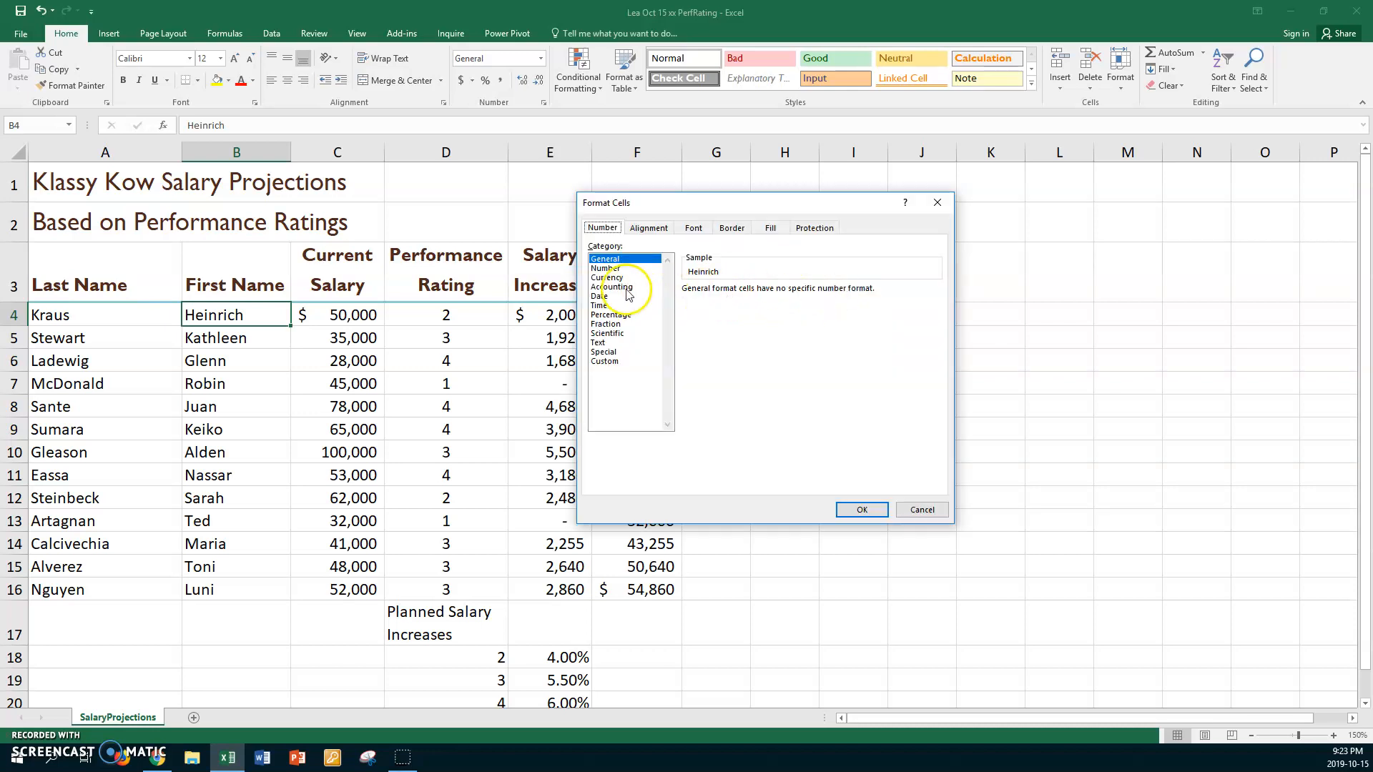
pyautogui.click(626, 289)
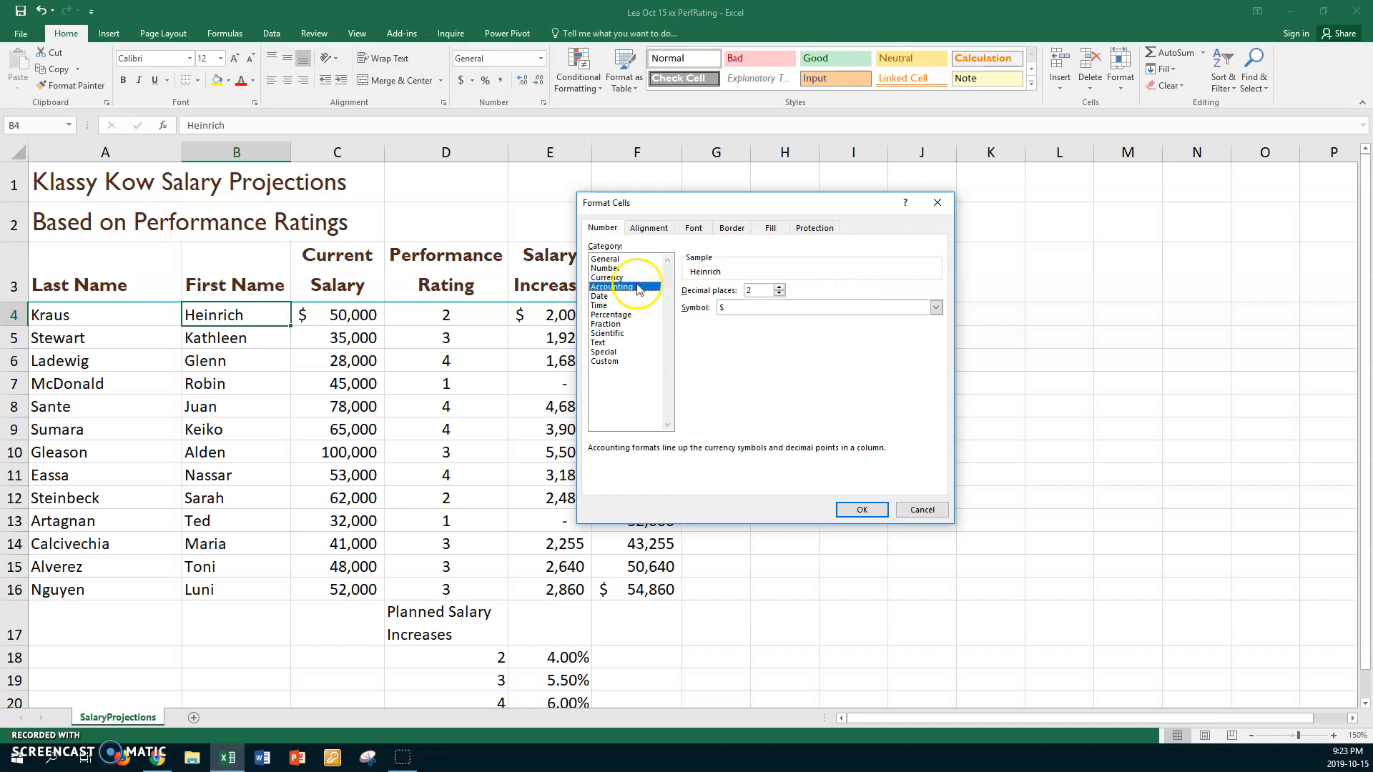
pyautogui.click(781, 294)
pyautogui.click(781, 293)
pyautogui.click(935, 308)
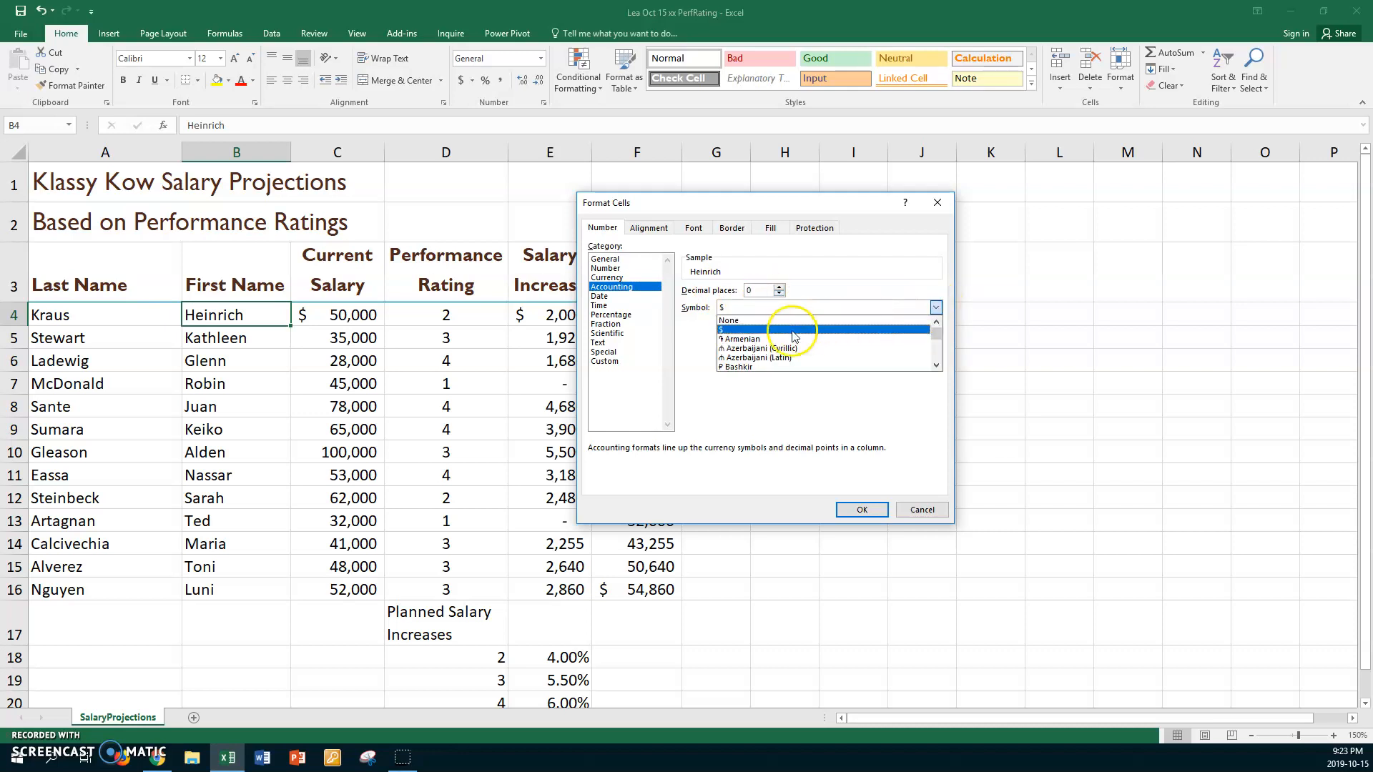
pyautogui.click(749, 320)
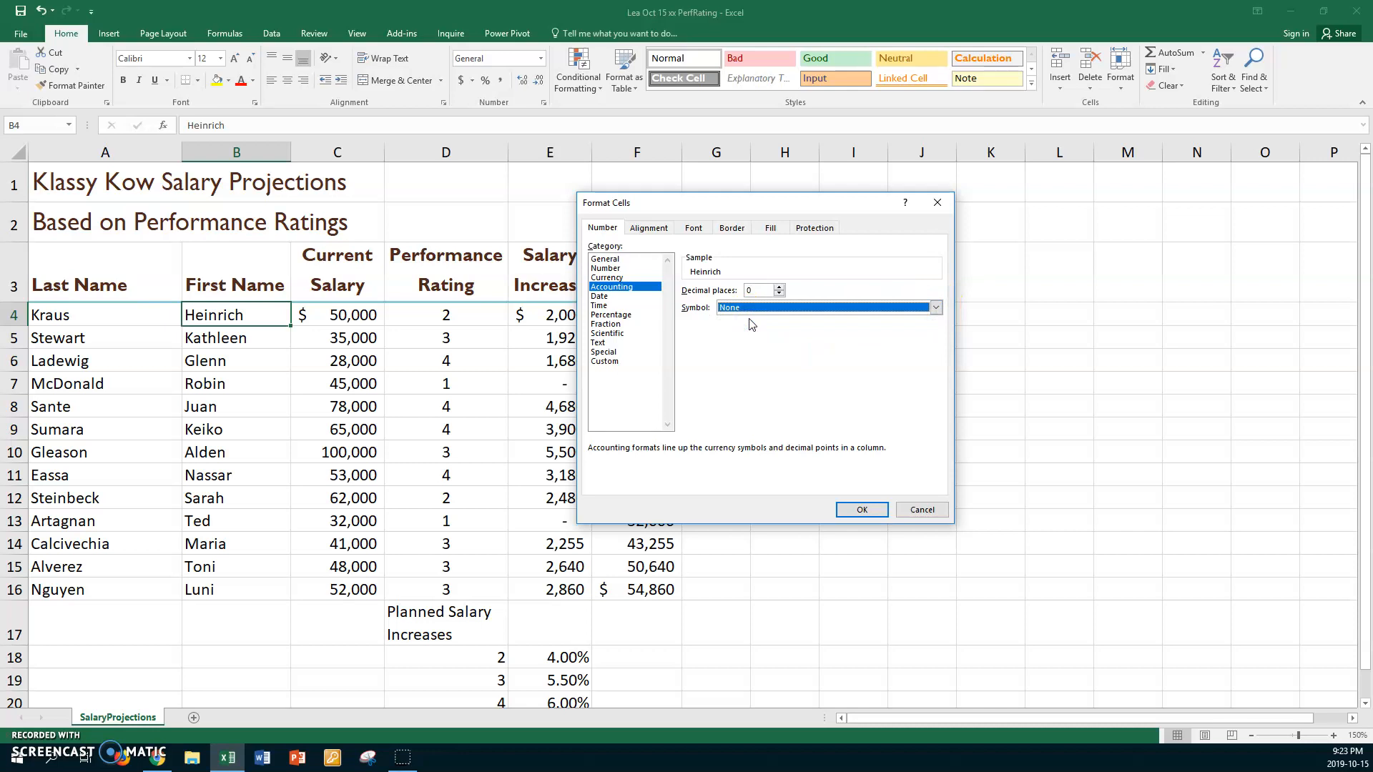
pyautogui.click(849, 512)
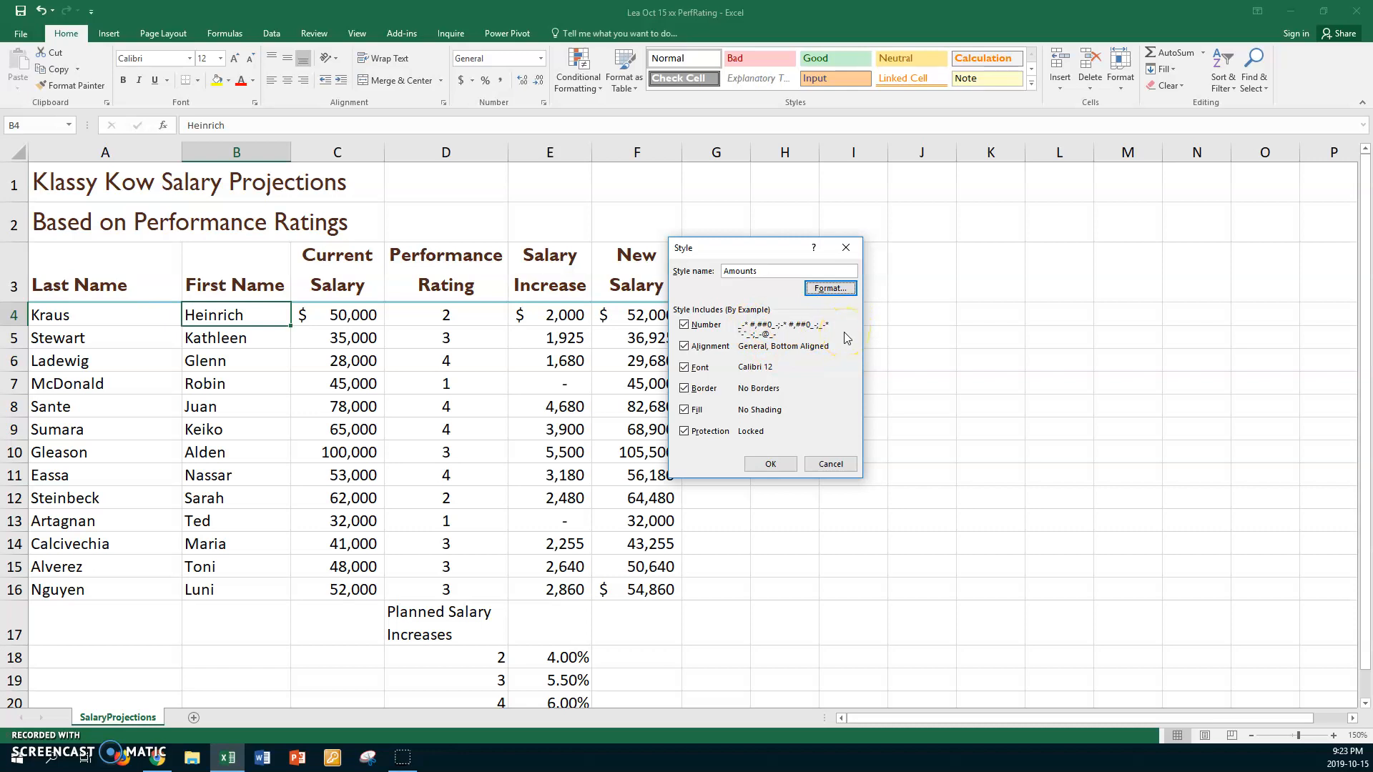
# - Save the Amounts style and start another new cell style named $Amounts
pyautogui.click(772, 465)
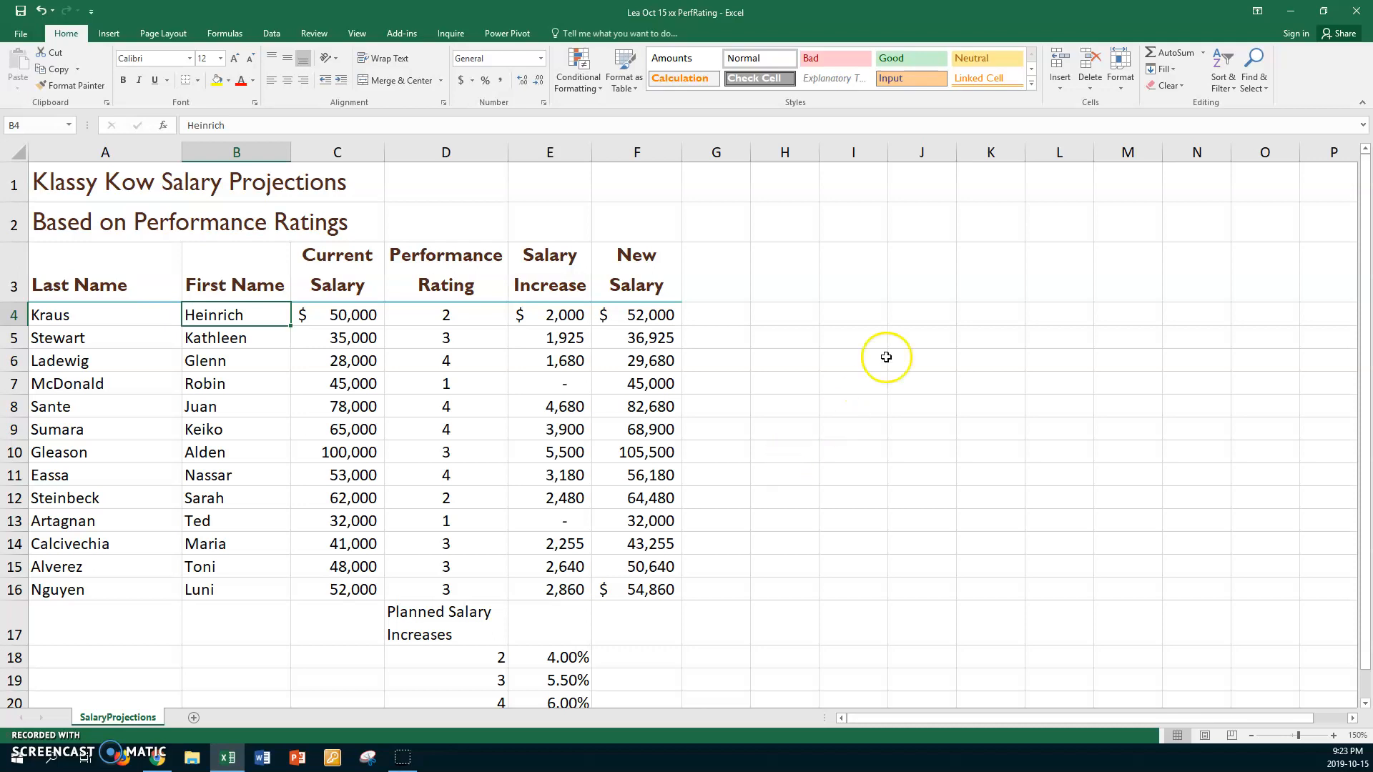
pyautogui.click(1032, 85)
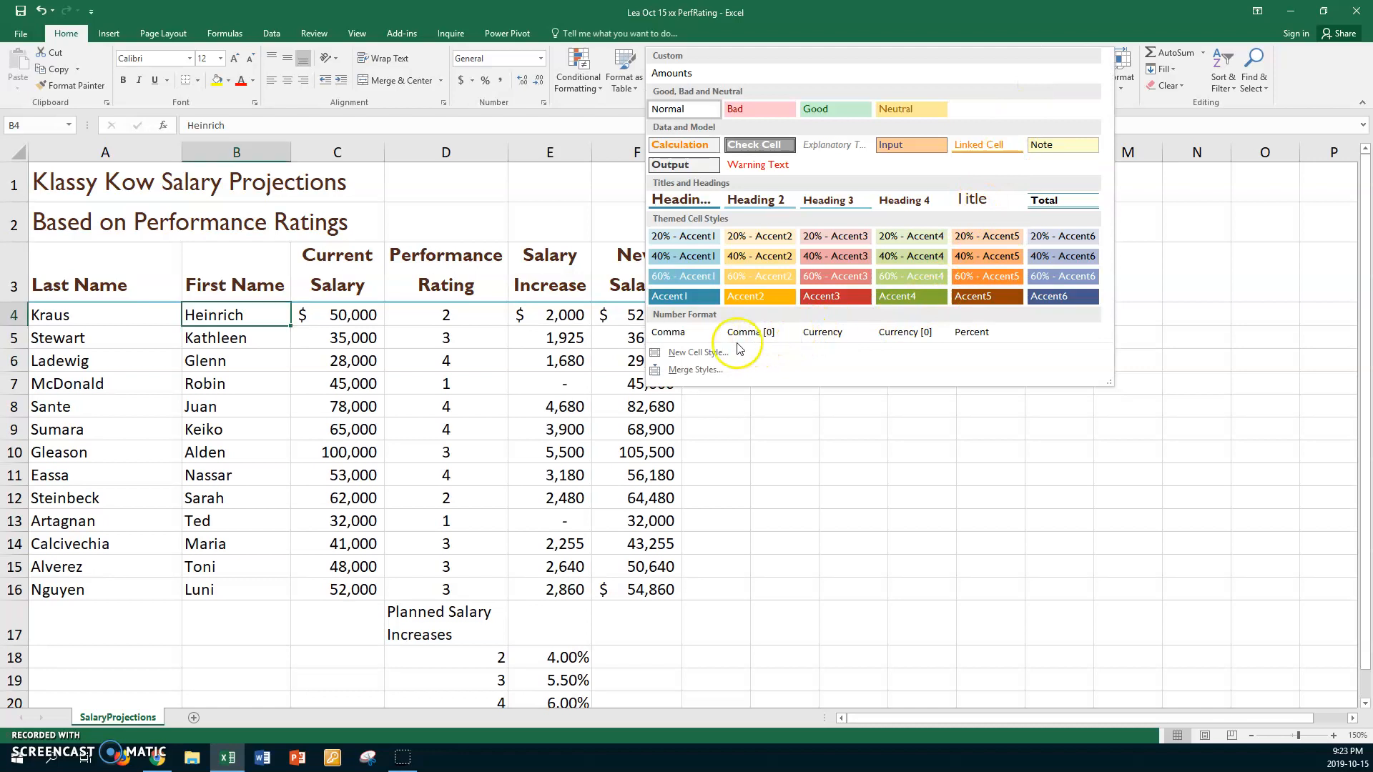
pyautogui.click(704, 352)
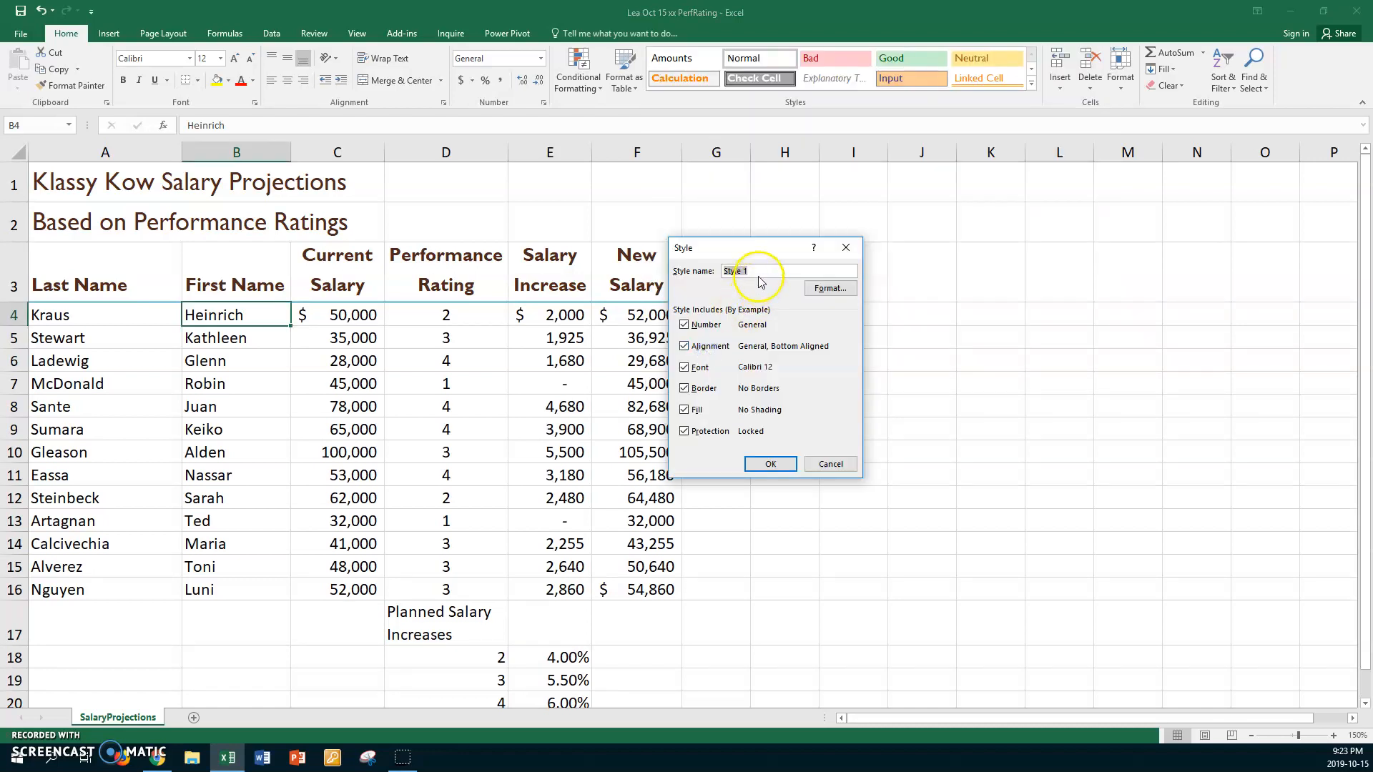
pyautogui.write('SAmount')
pyautogui.write('s')
# - Set the $Amounts style's number format to Accounting with 0 decimal places, keeping the $ symbol
pyautogui.click(833, 289)
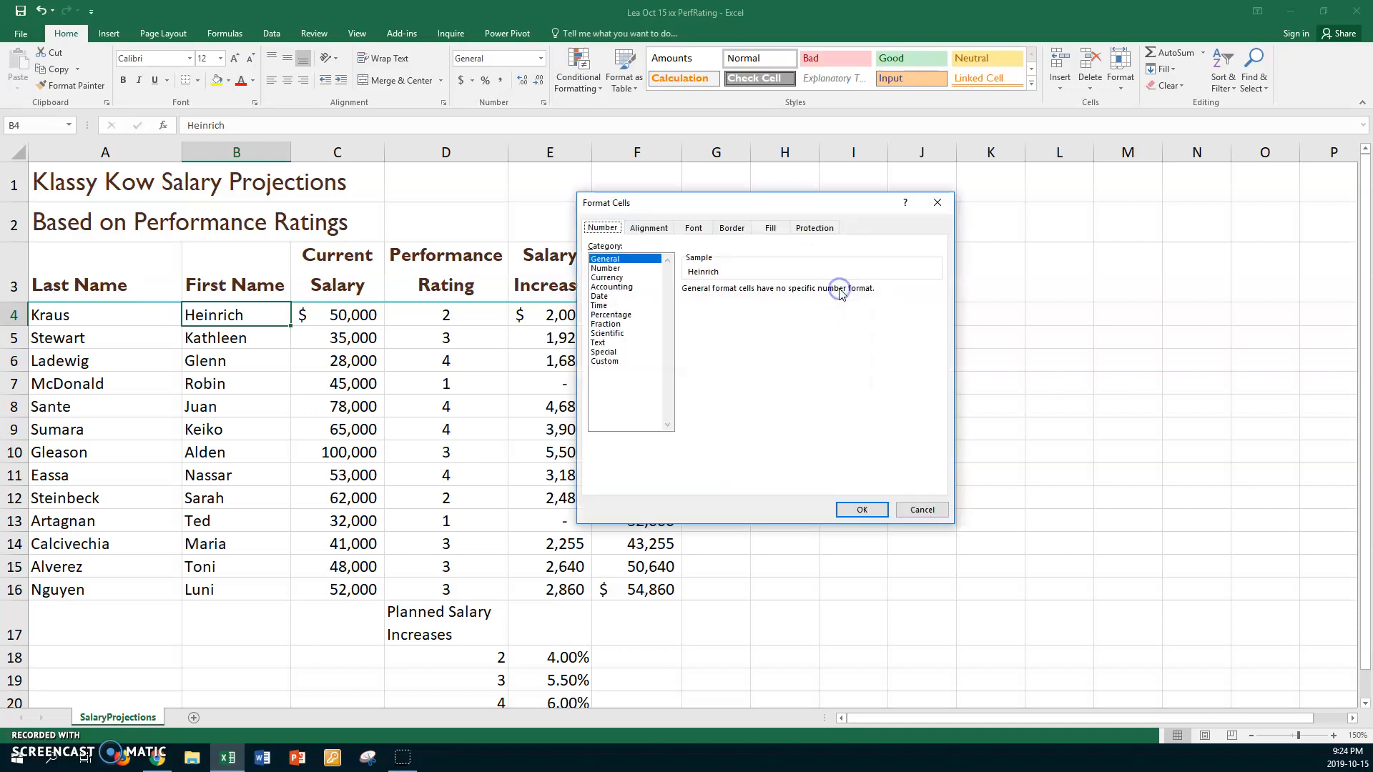
pyautogui.click(628, 286)
pyautogui.click(779, 294)
pyautogui.click(779, 294)
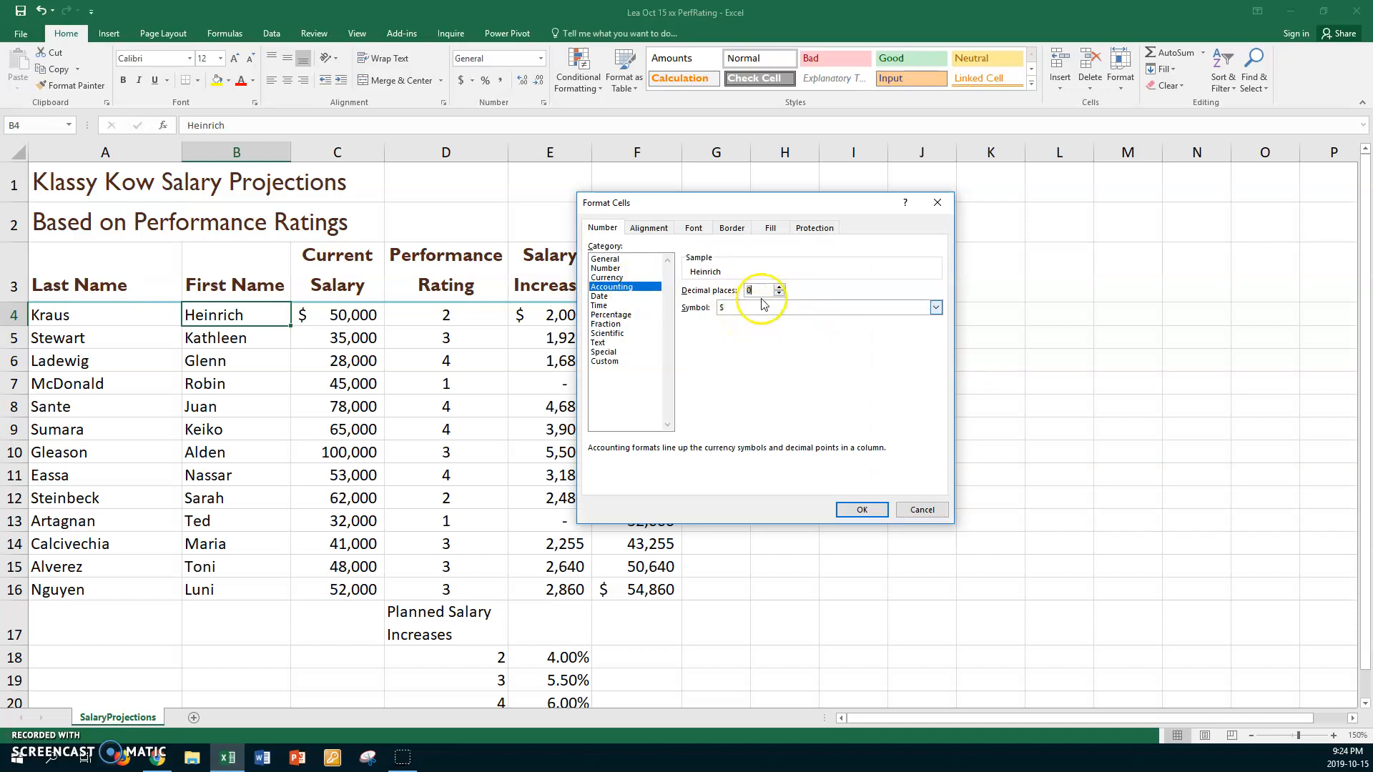
# - Set the $Amounts style's font color to the standard Green and save the style
pyautogui.click(695, 229)
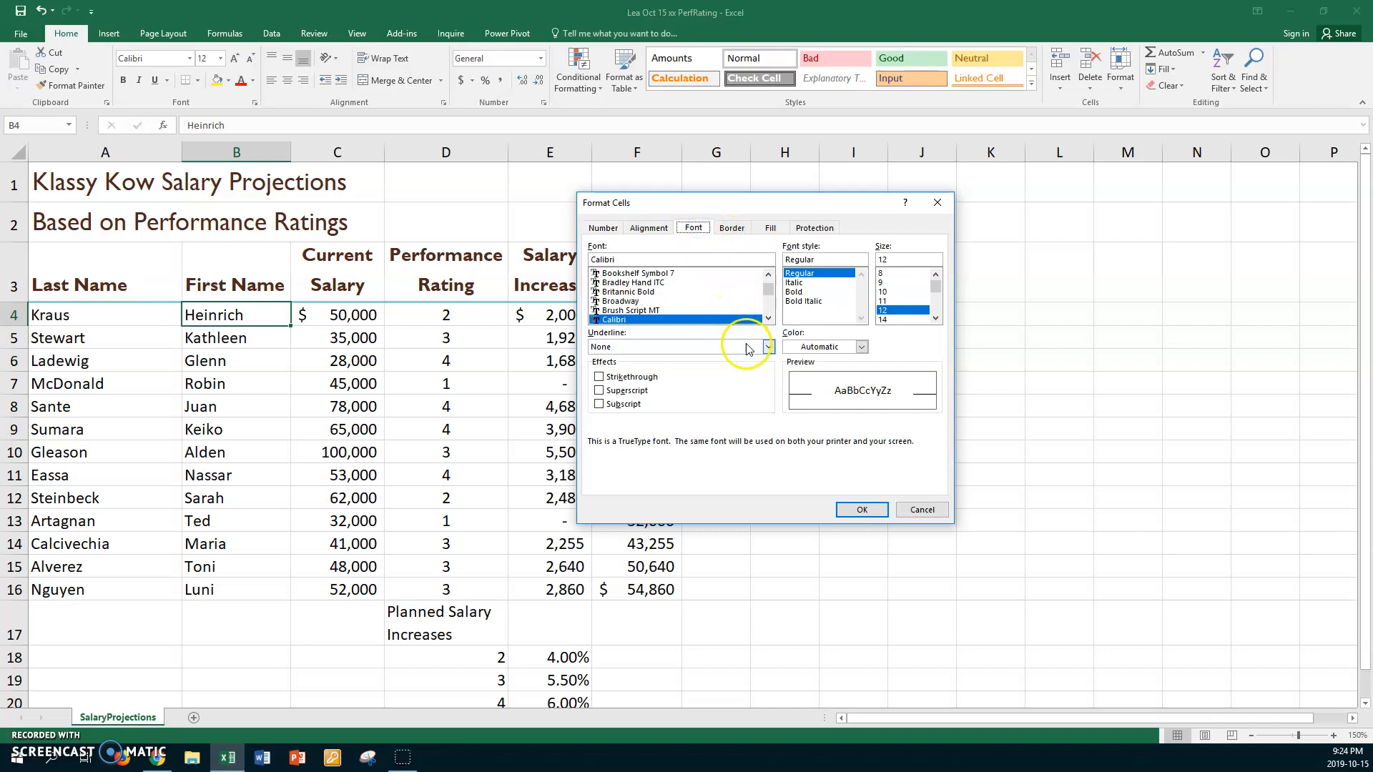
pyautogui.click(862, 348)
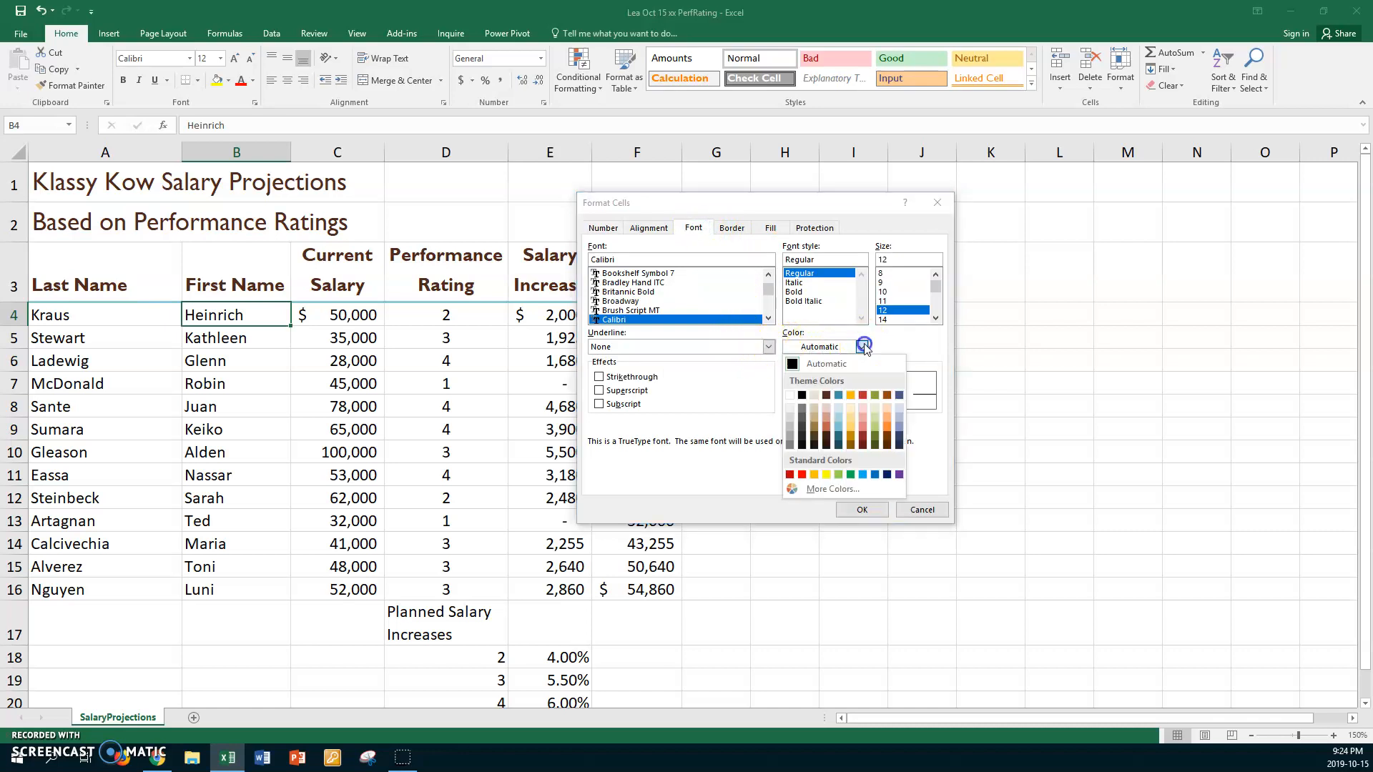
pyautogui.click(852, 475)
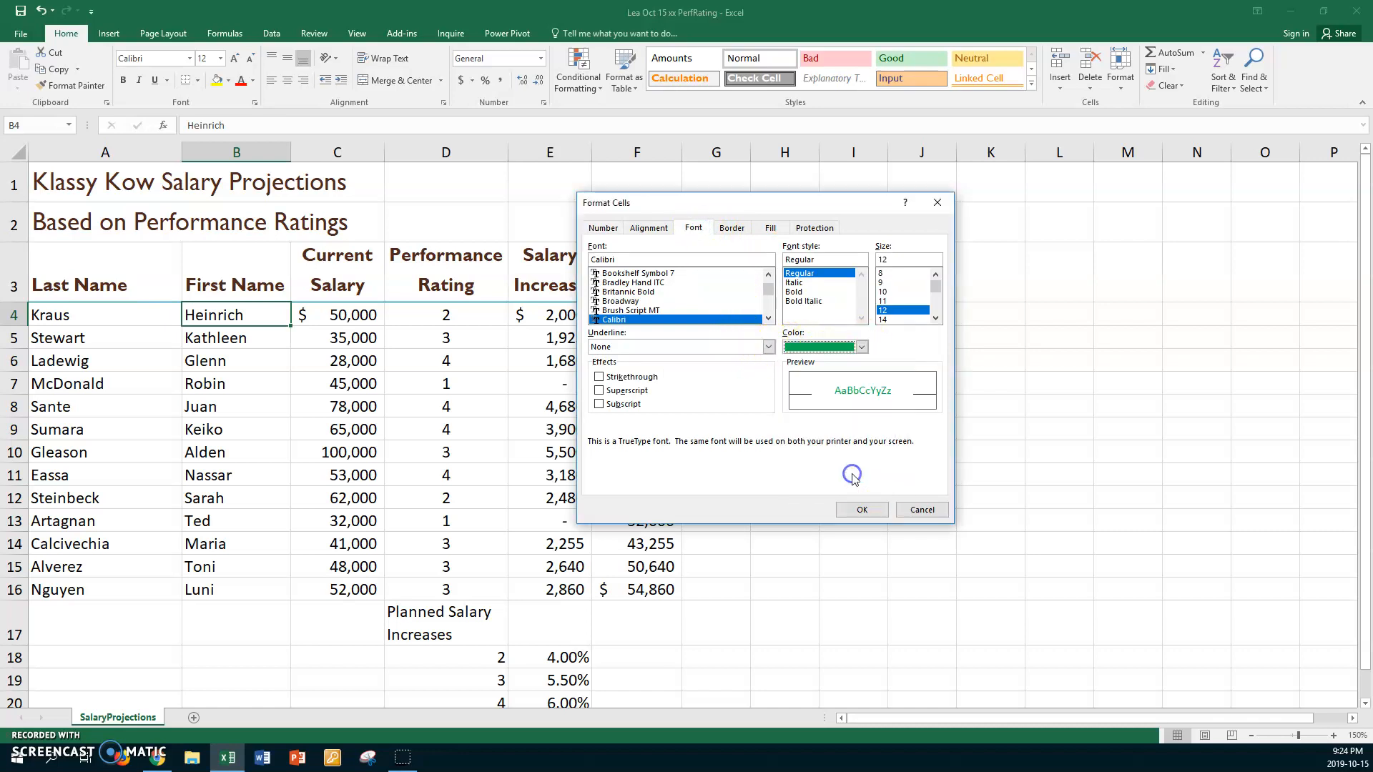
pyautogui.click(858, 509)
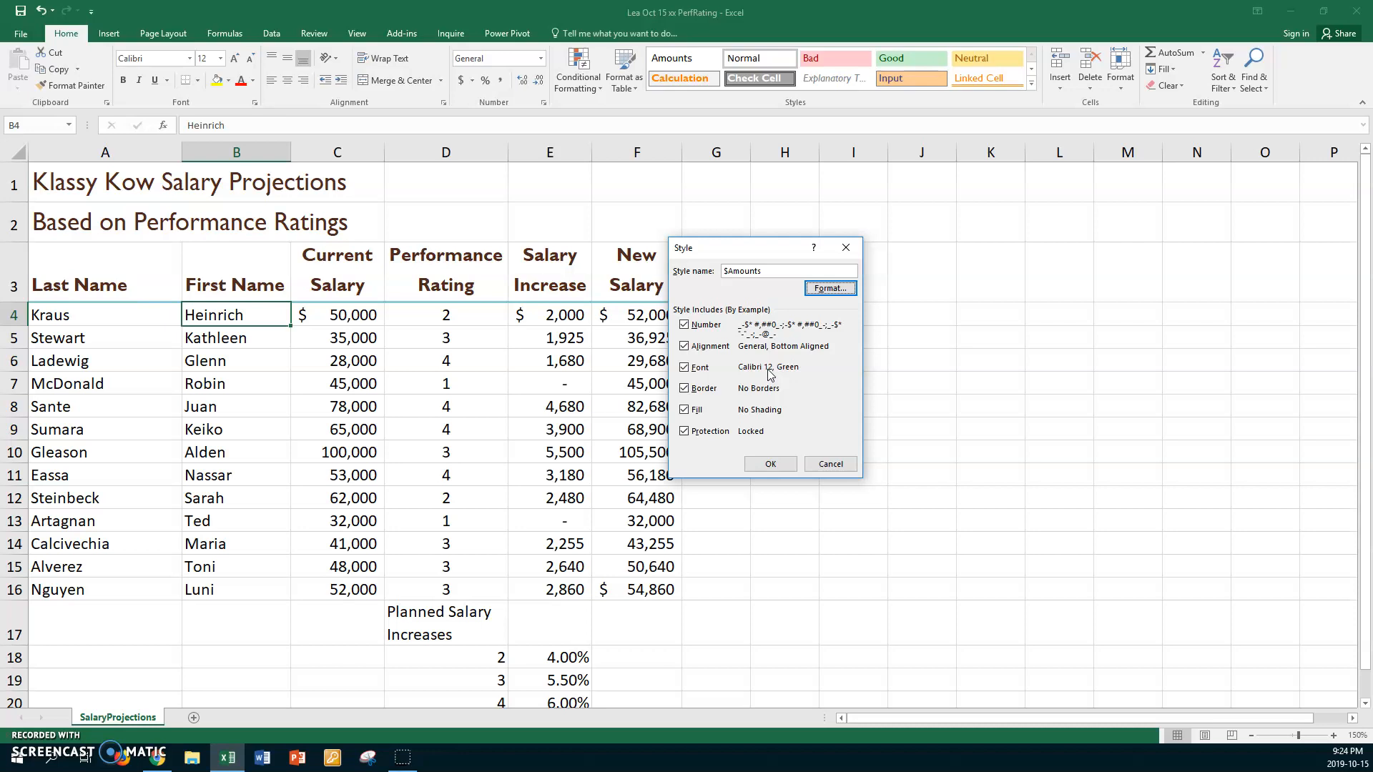
pyautogui.click(770, 464)
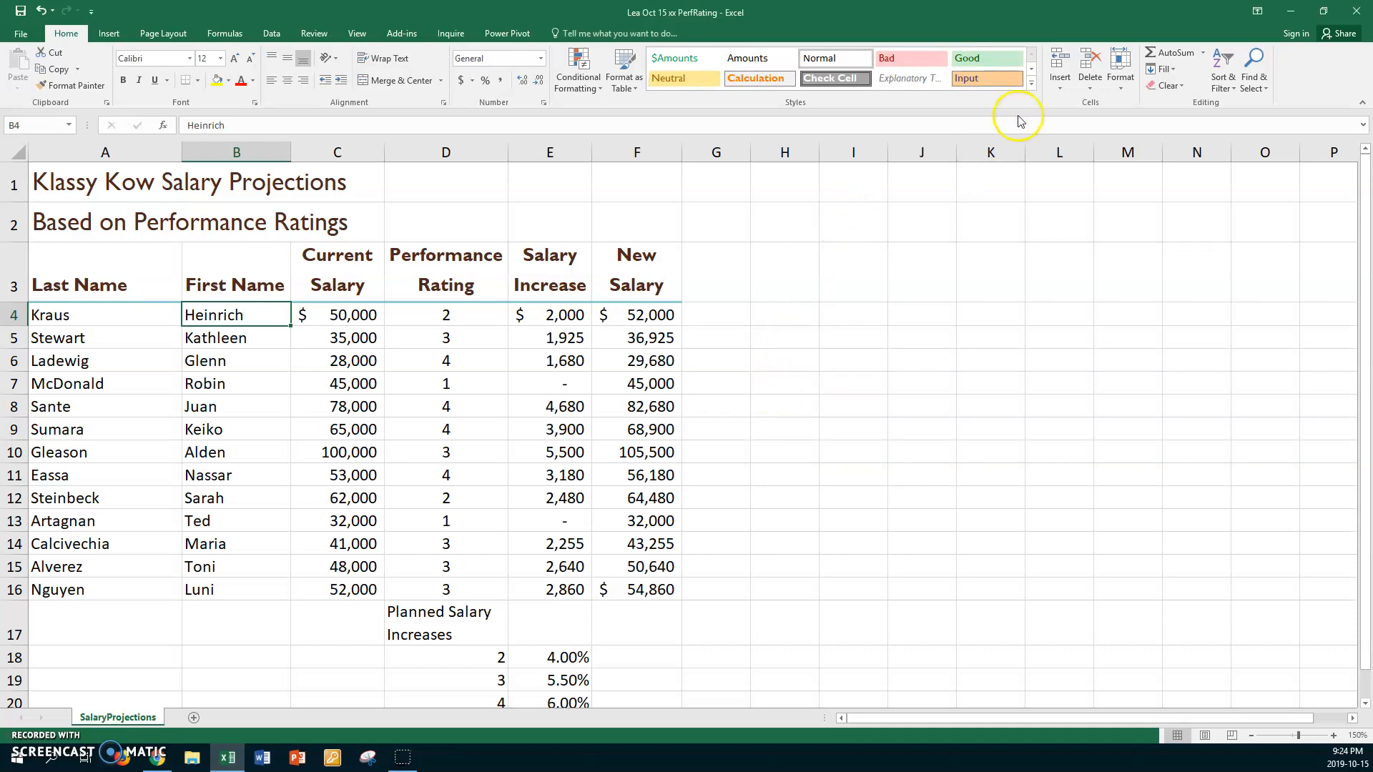
# - Start a new custom cell style named Increase
pyautogui.click(1031, 83)
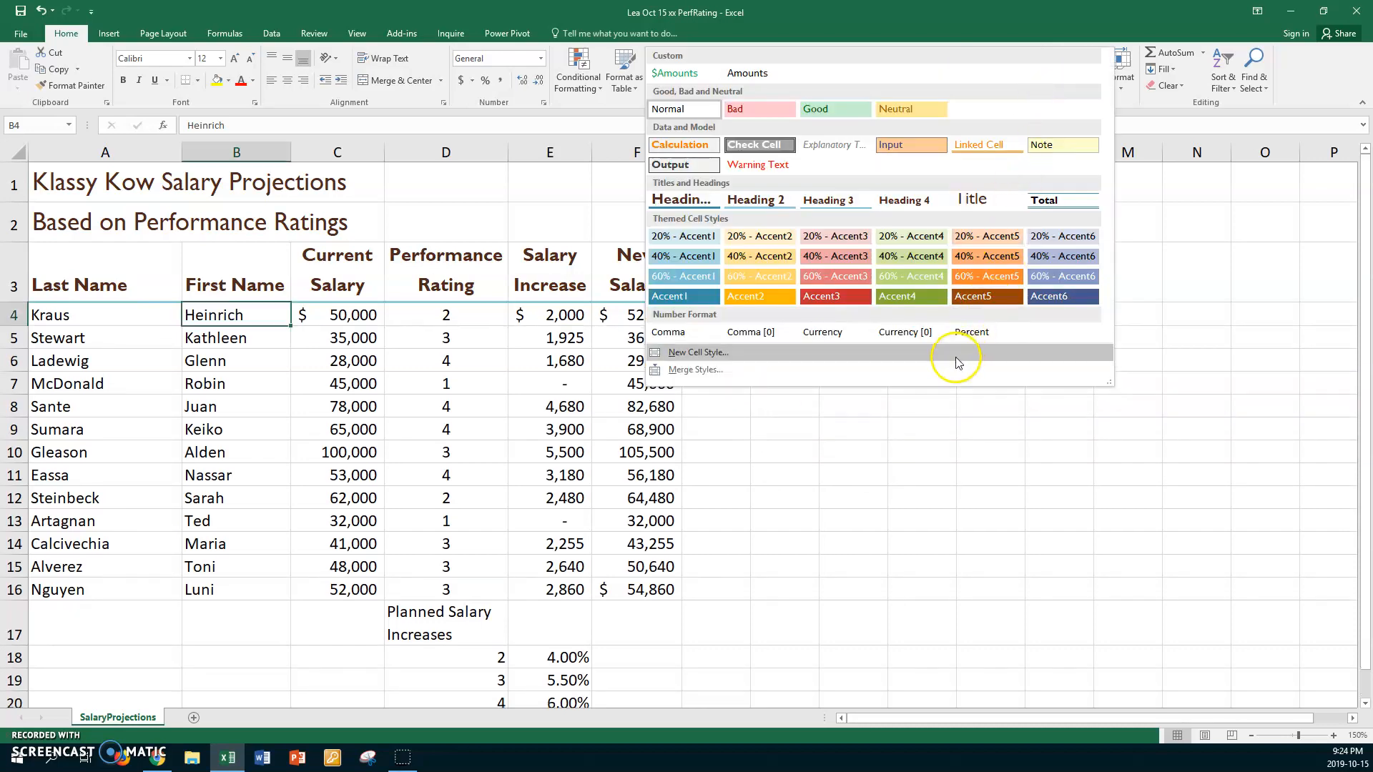
pyautogui.click(715, 353)
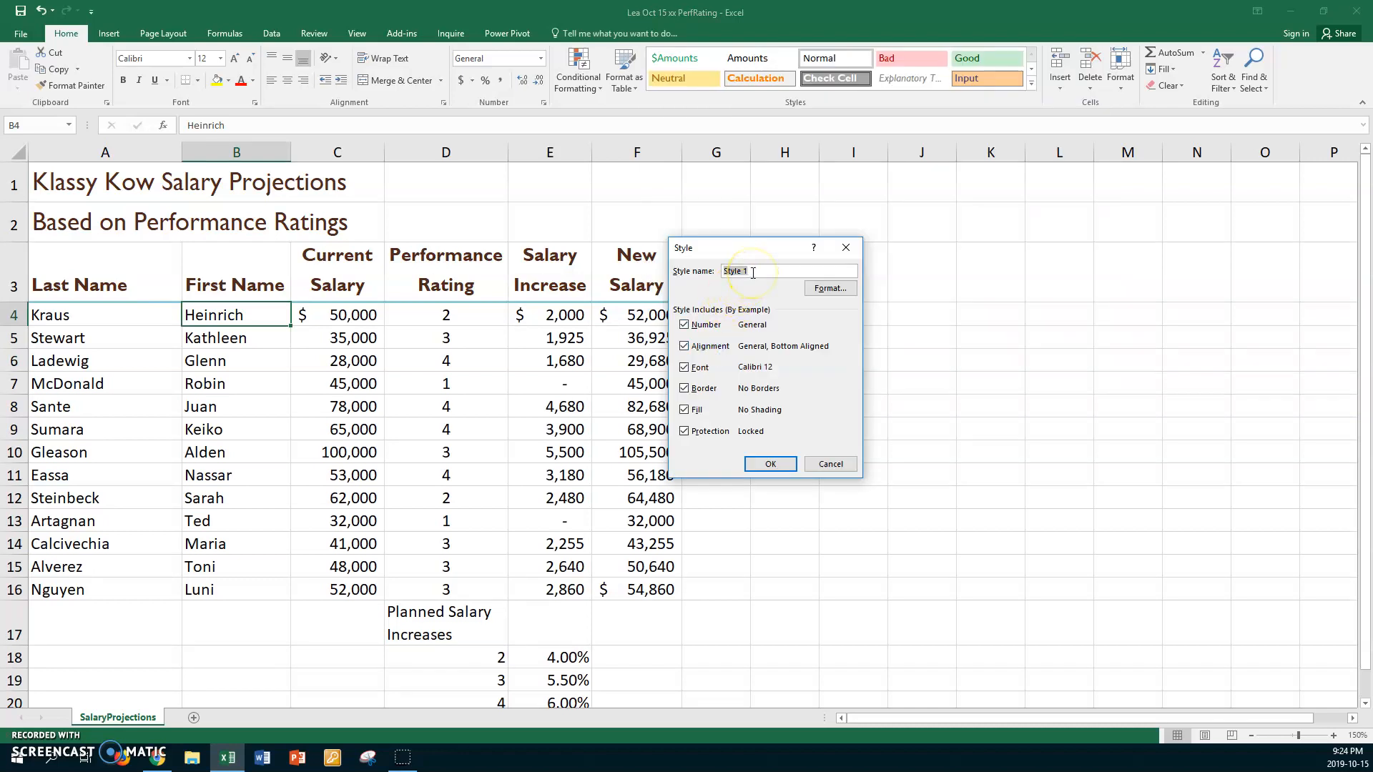
pyautogui.press('BackSpace')
# - Set the Increase style's number format to Accounting with 0 decimal places and the symbol None
pyautogui.click(830, 288)
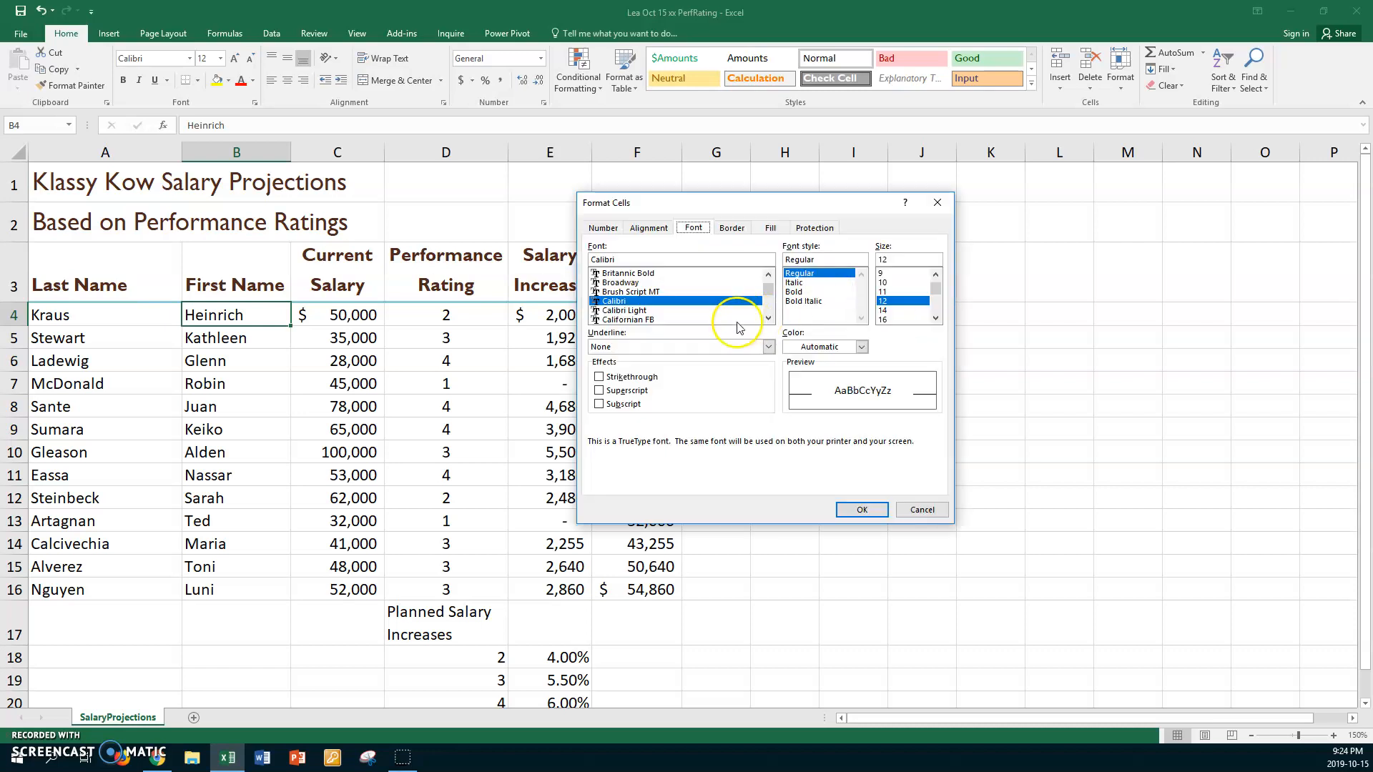
pyautogui.click(647, 228)
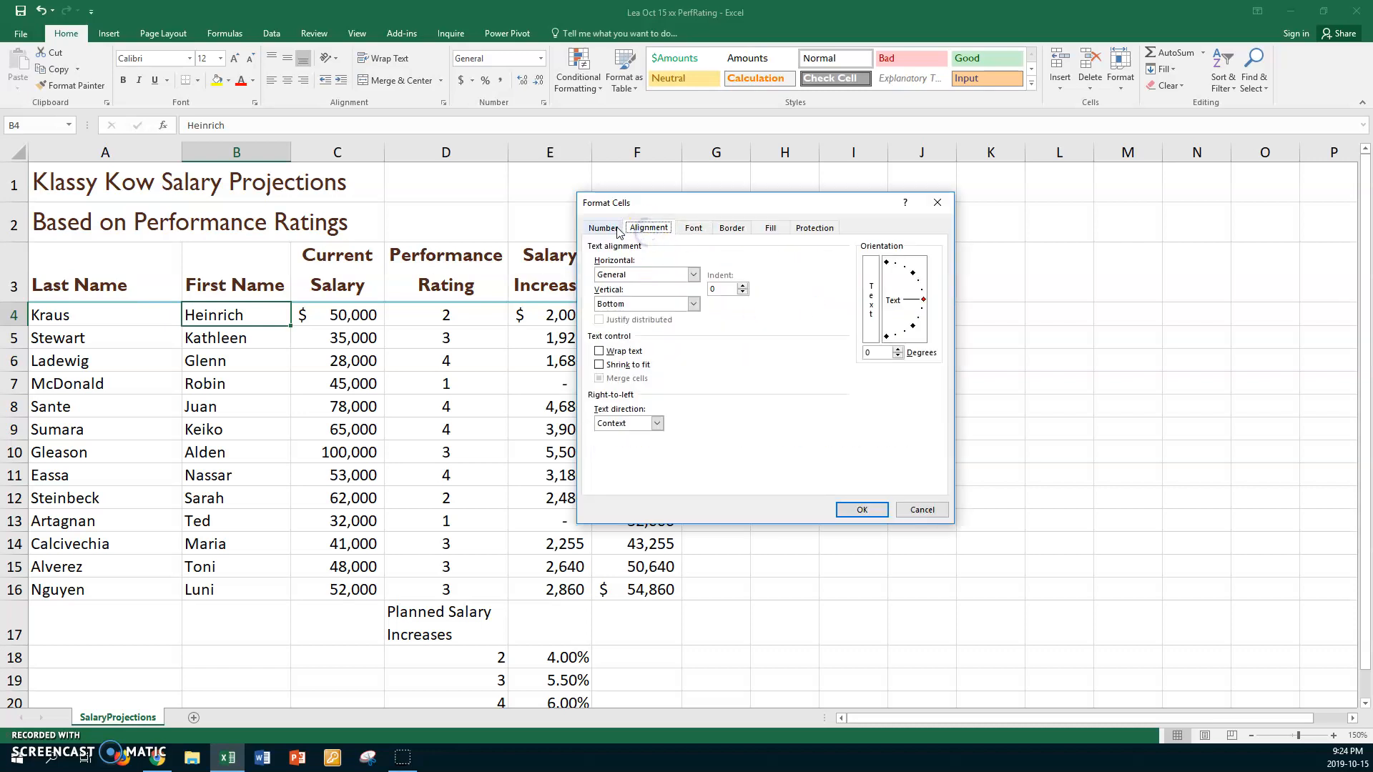
pyautogui.click(616, 228)
pyautogui.click(630, 287)
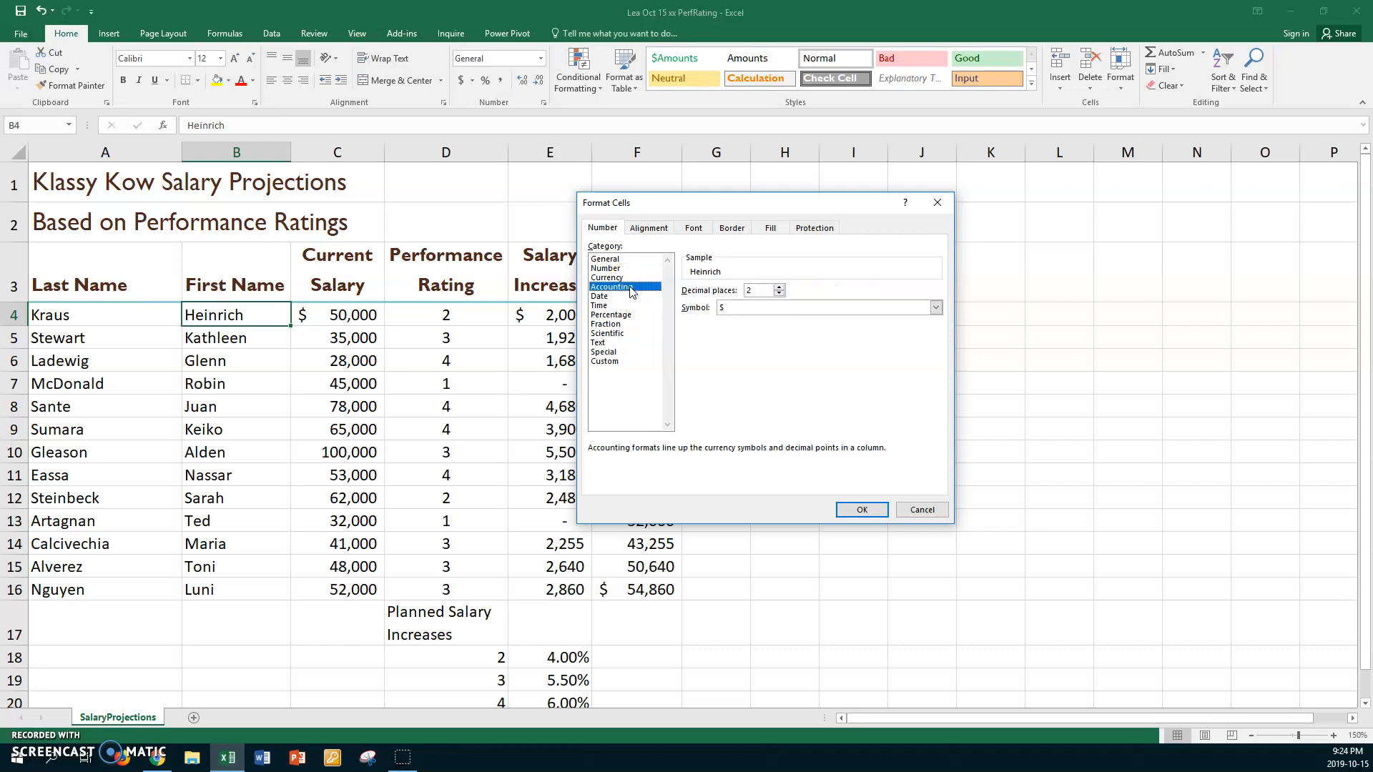
pyautogui.click(779, 294)
pyautogui.click(779, 295)
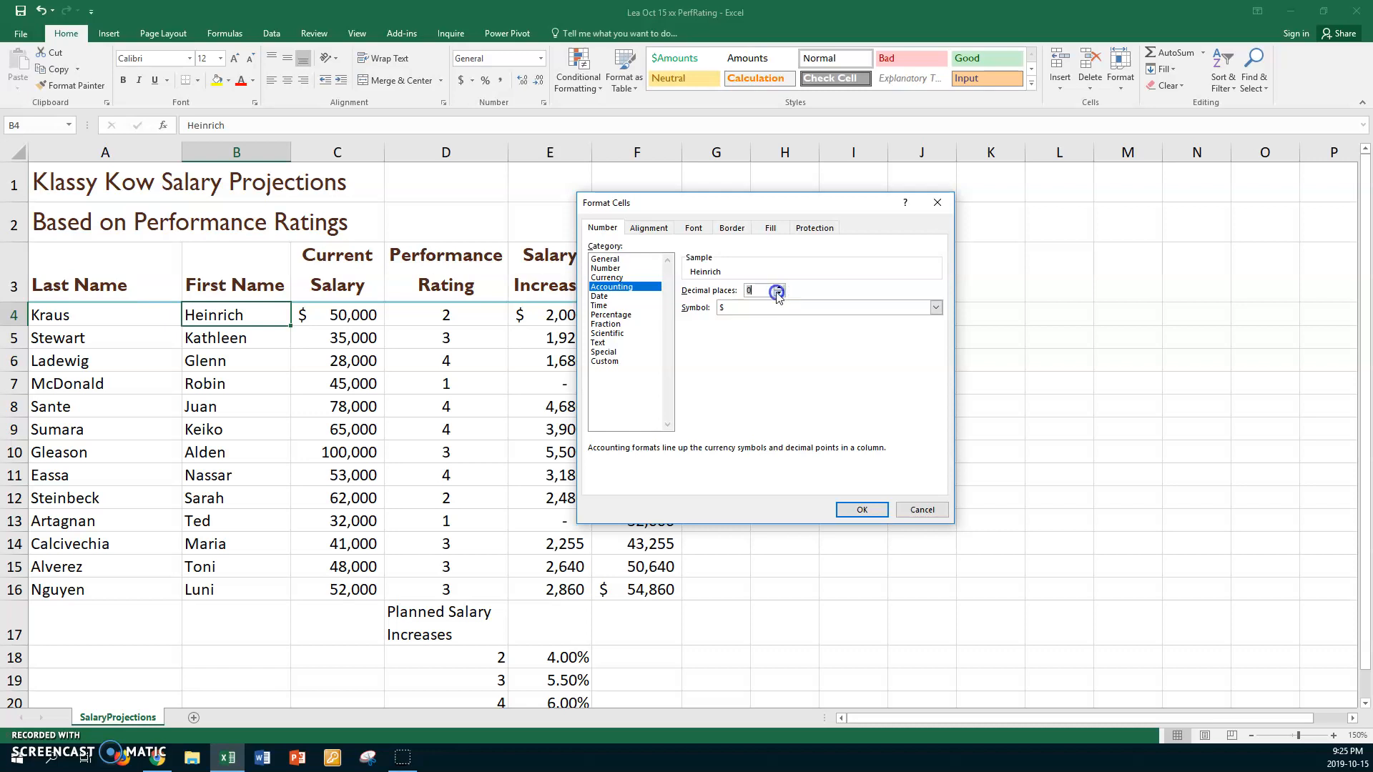
pyautogui.click(936, 308)
pyautogui.click(804, 322)
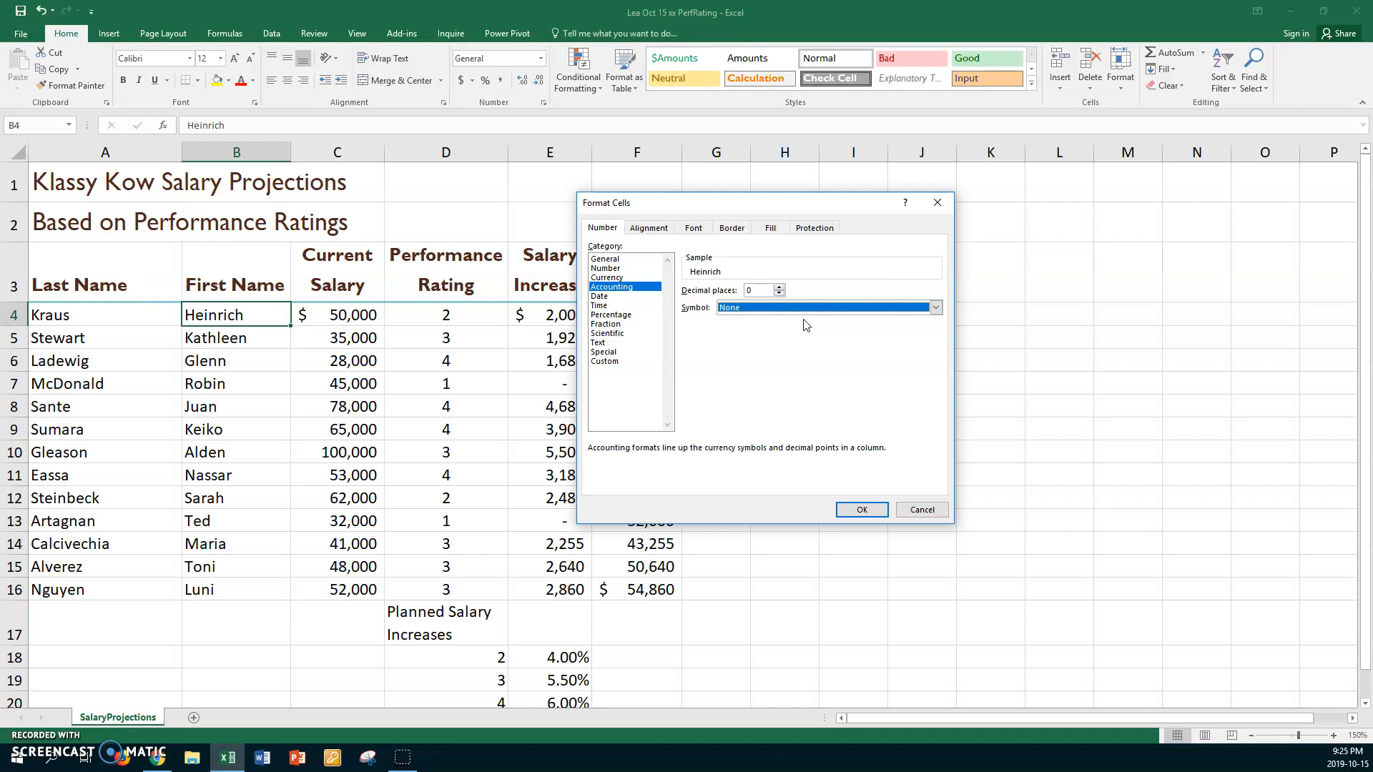
# - Set the Increase style's font to size 11 in the standard Blue color and save the style
pyautogui.click(695, 228)
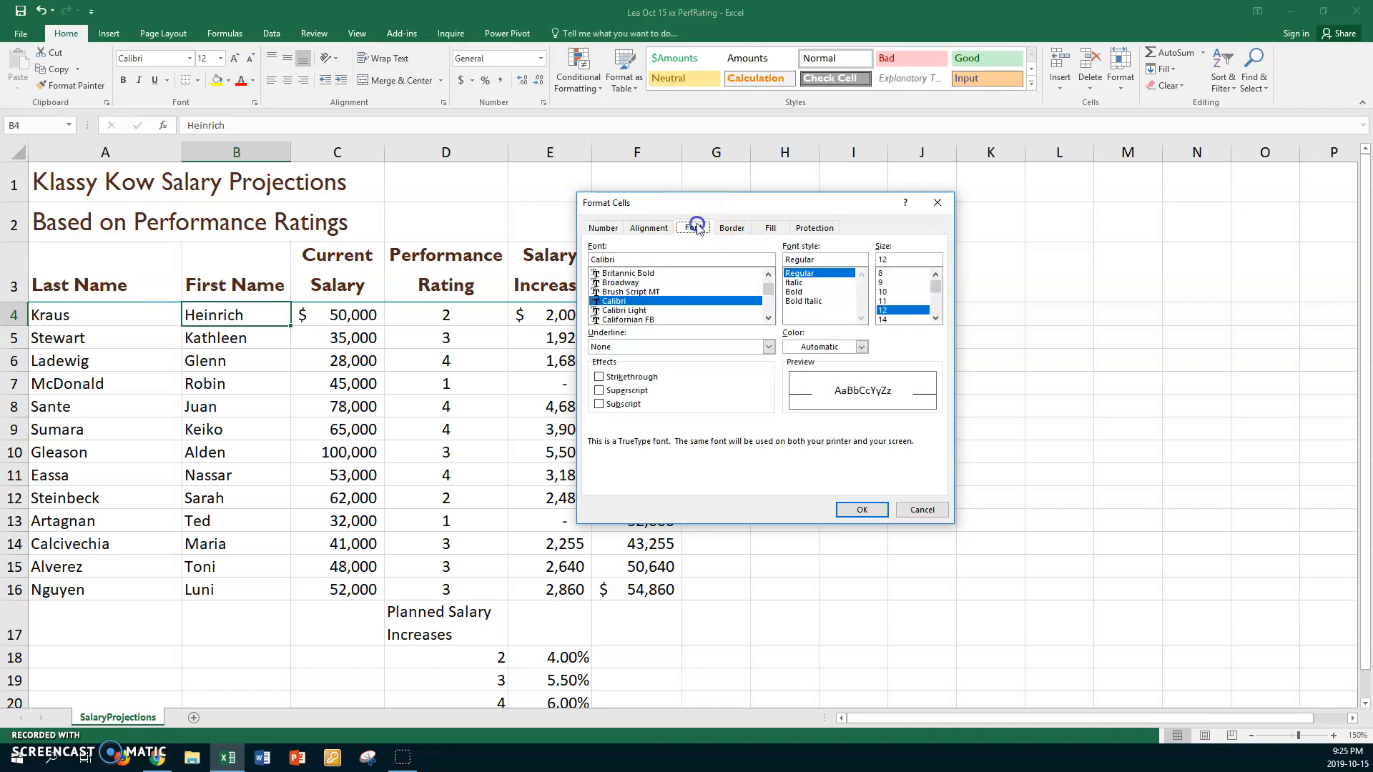
pyautogui.click(886, 301)
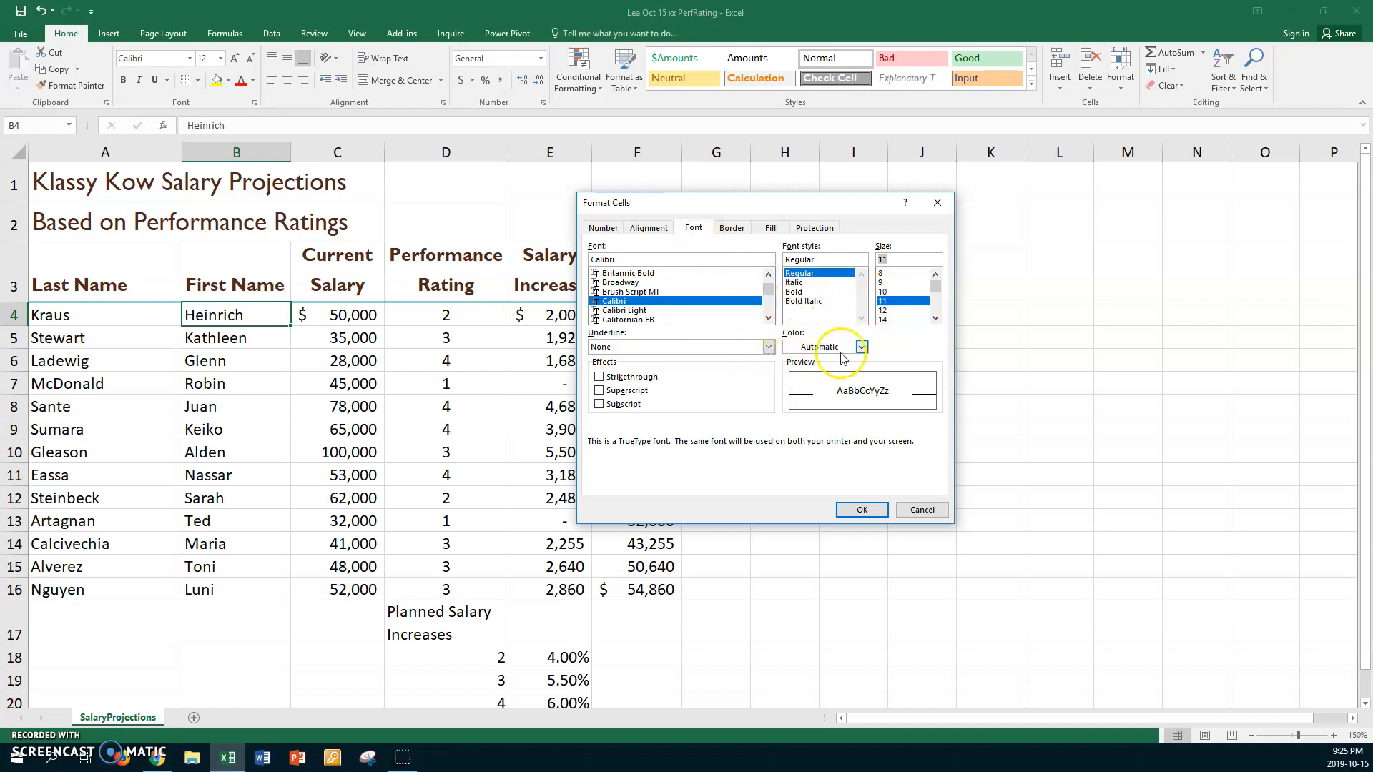
pyautogui.click(861, 346)
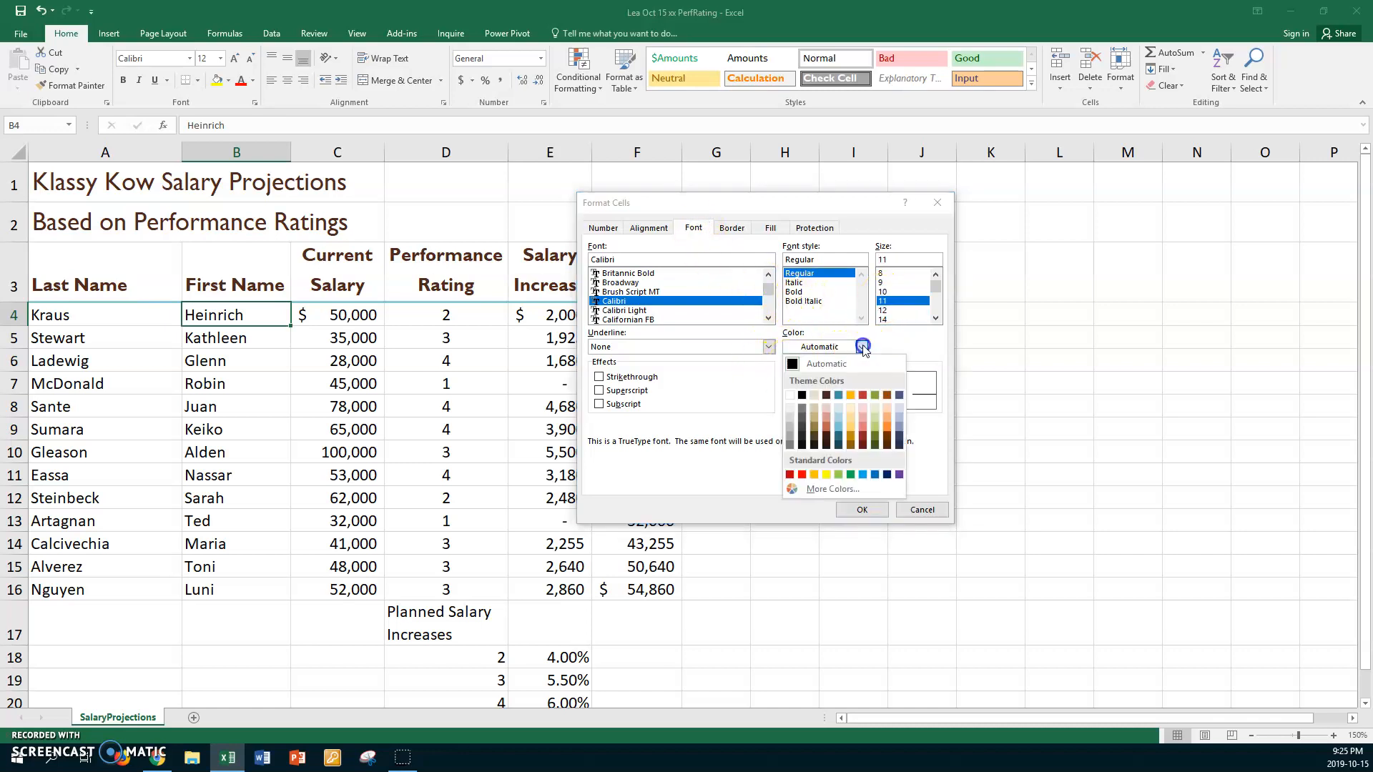
pyautogui.click(874, 475)
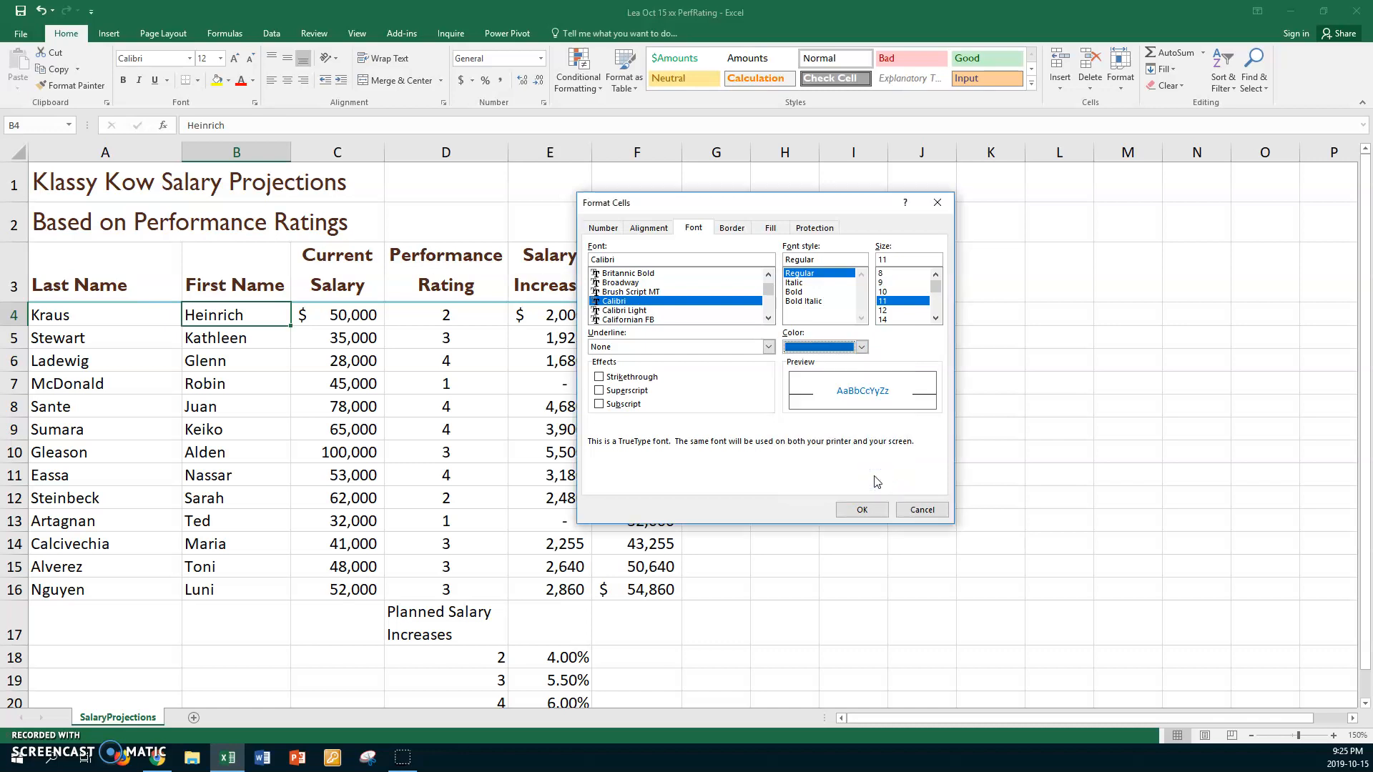
pyautogui.click(862, 510)
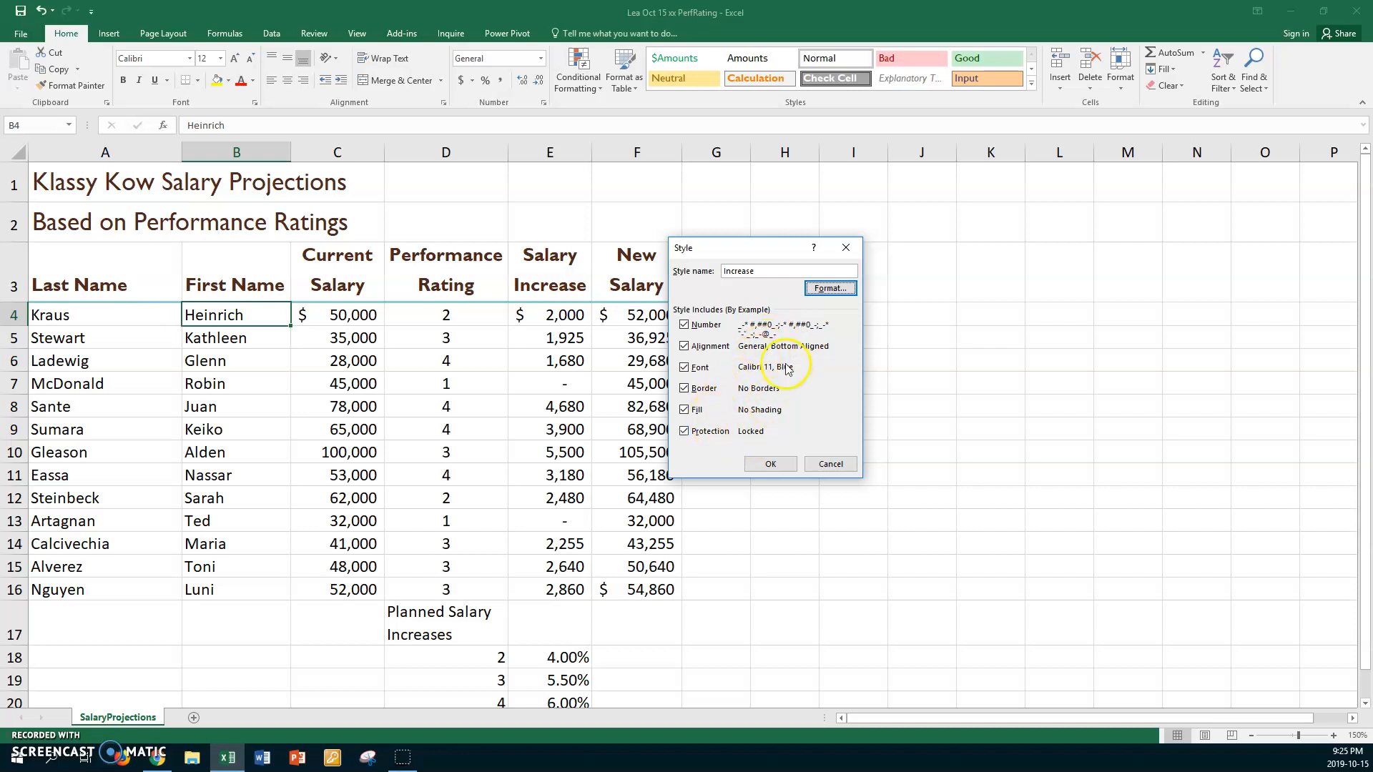
pyautogui.click(767, 464)
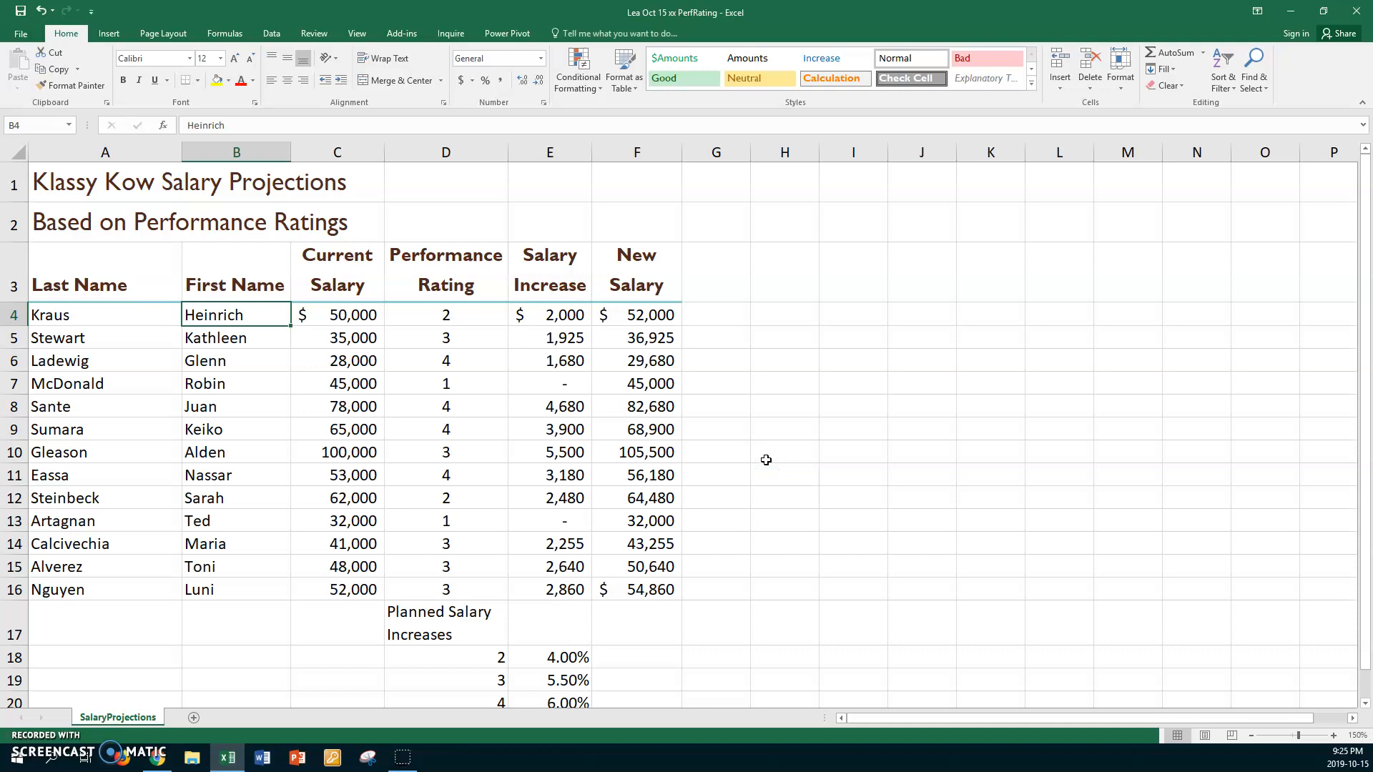
# - Start a fourth custom cell style and replace its default name
pyautogui.click(1033, 87)
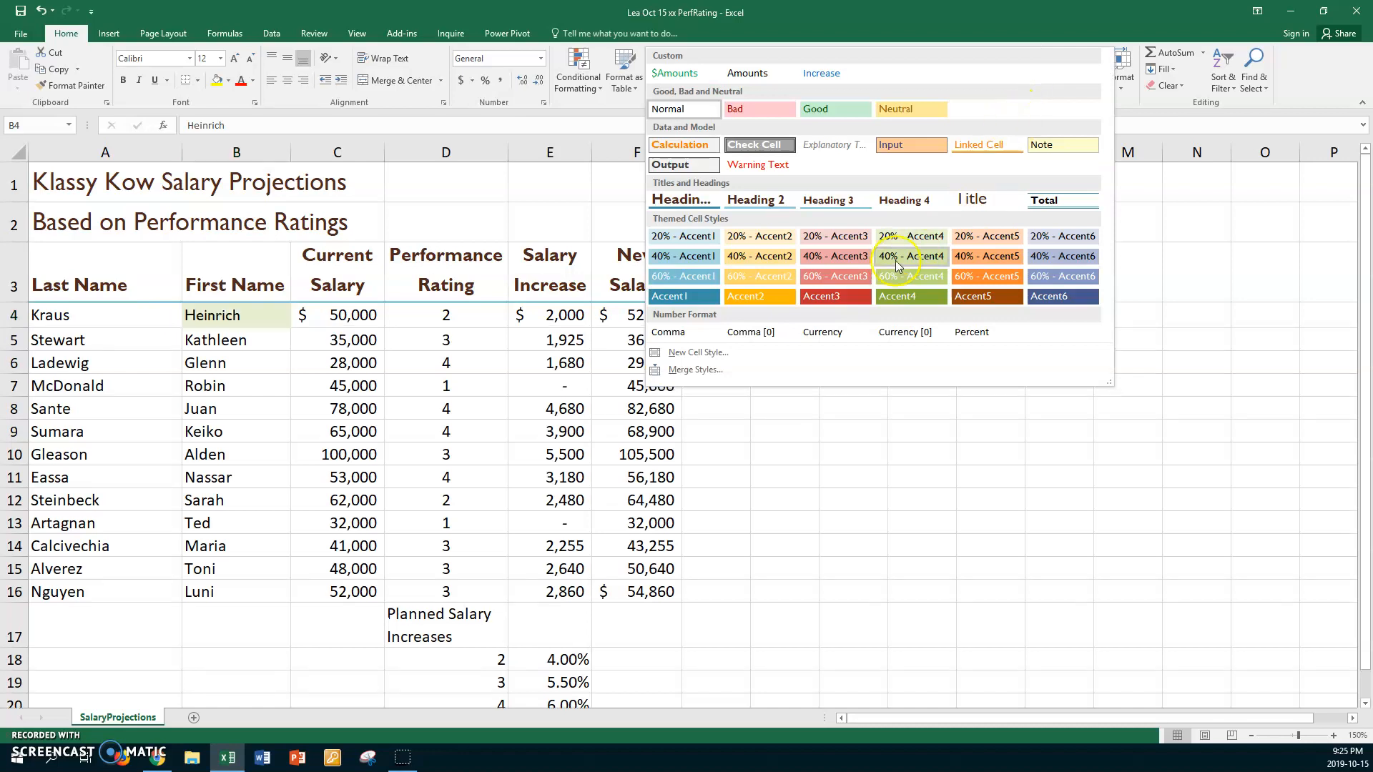
pyautogui.click(700, 353)
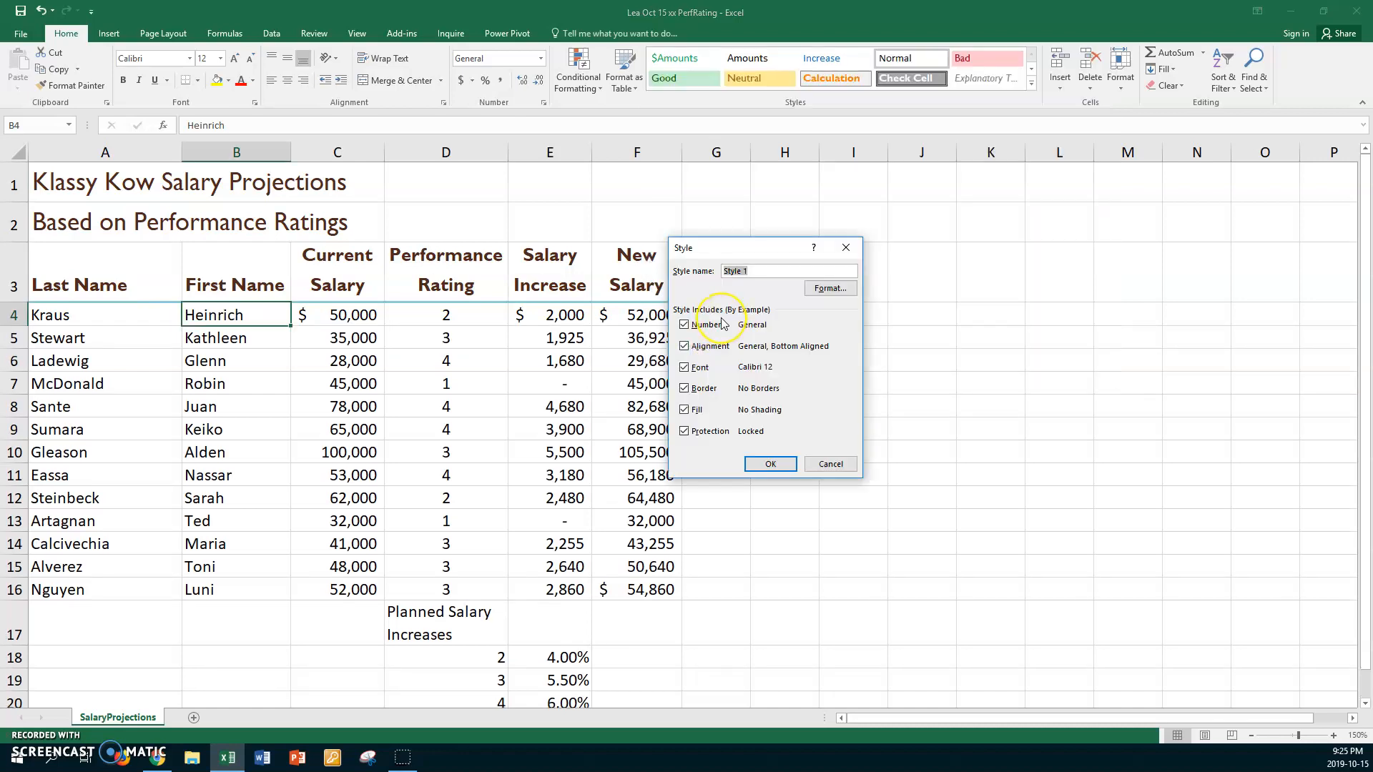
pyautogui.write('S')
# - Set the fourth custom style's number format to Accounting with 0 decimal places and the $ symbol
pyautogui.click(831, 289)
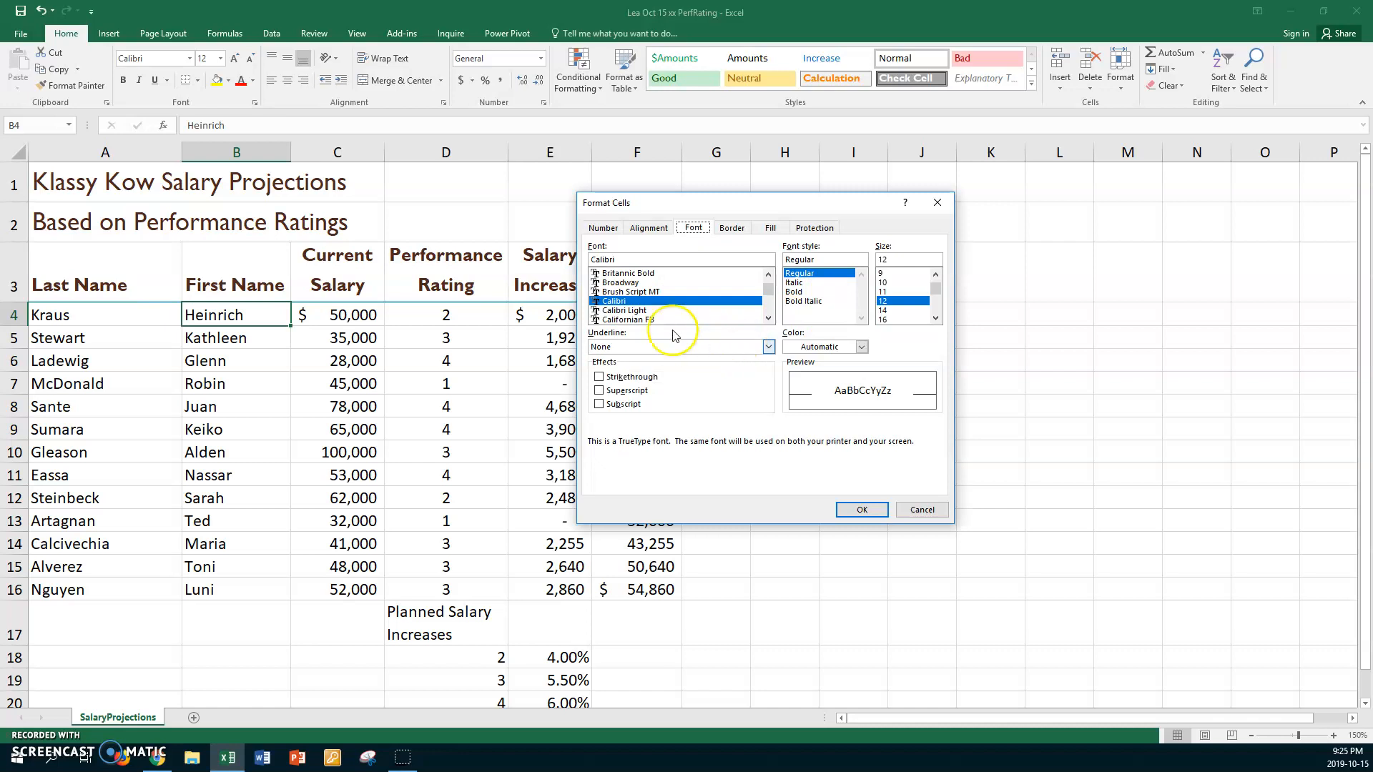
pyautogui.click(648, 228)
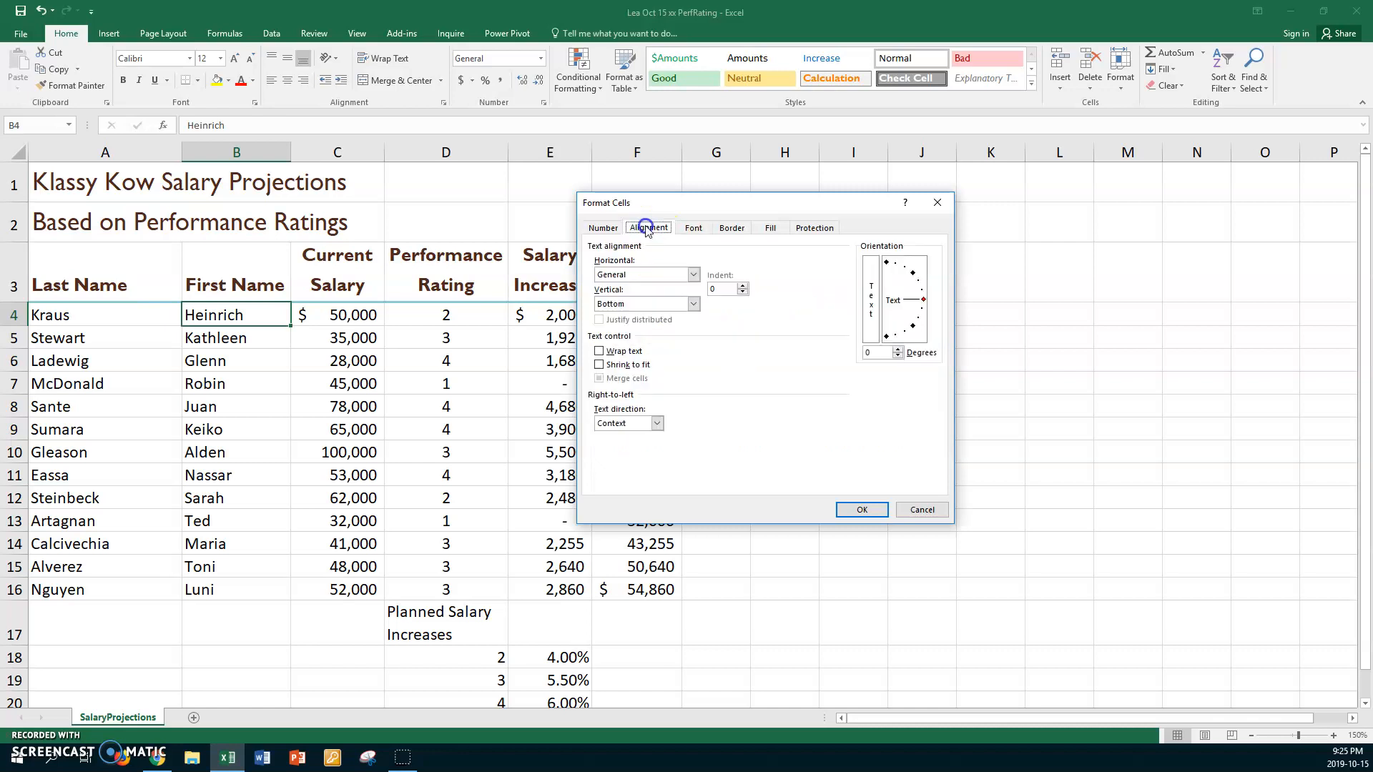
pyautogui.click(603, 228)
pyautogui.click(593, 288)
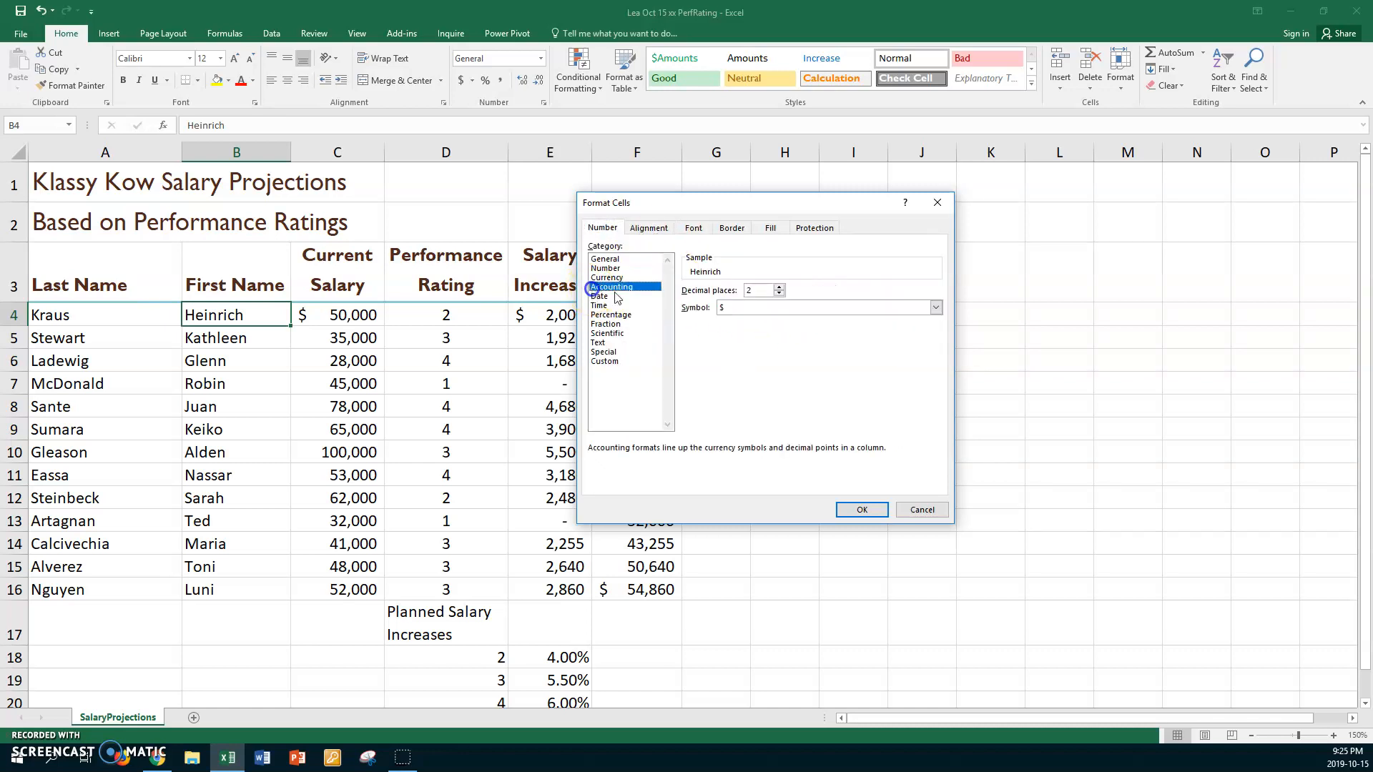
pyautogui.click(779, 293)
pyautogui.click(779, 293)
pyautogui.click(935, 307)
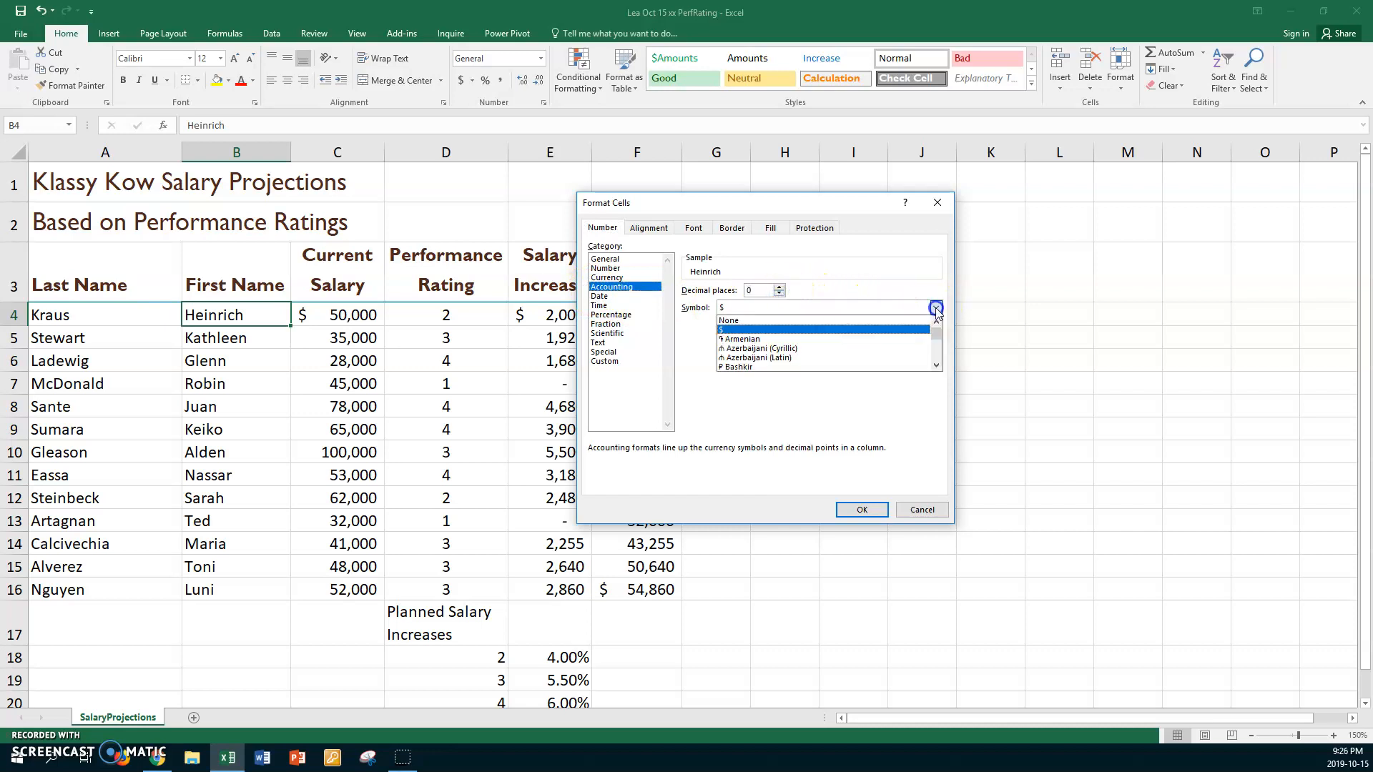
pyautogui.click(865, 321)
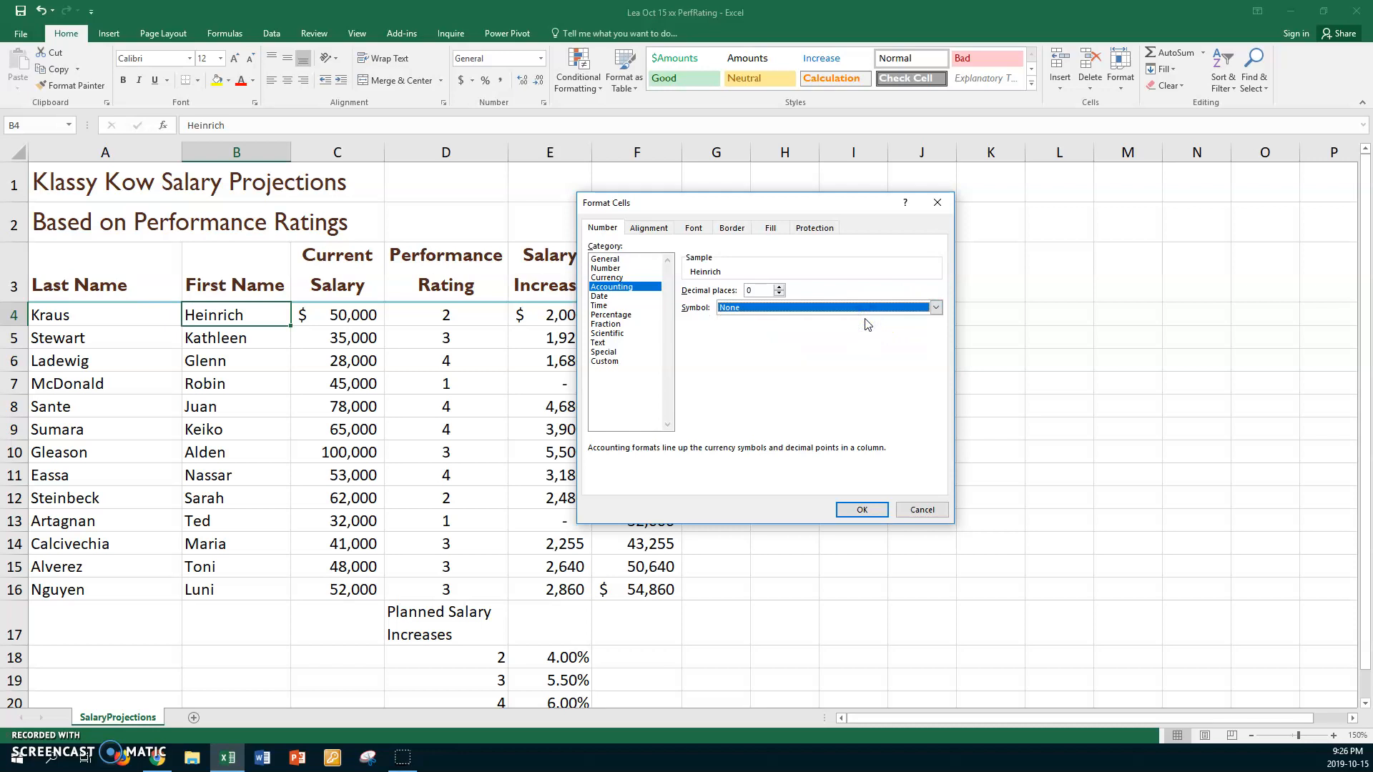
pyautogui.click(935, 308)
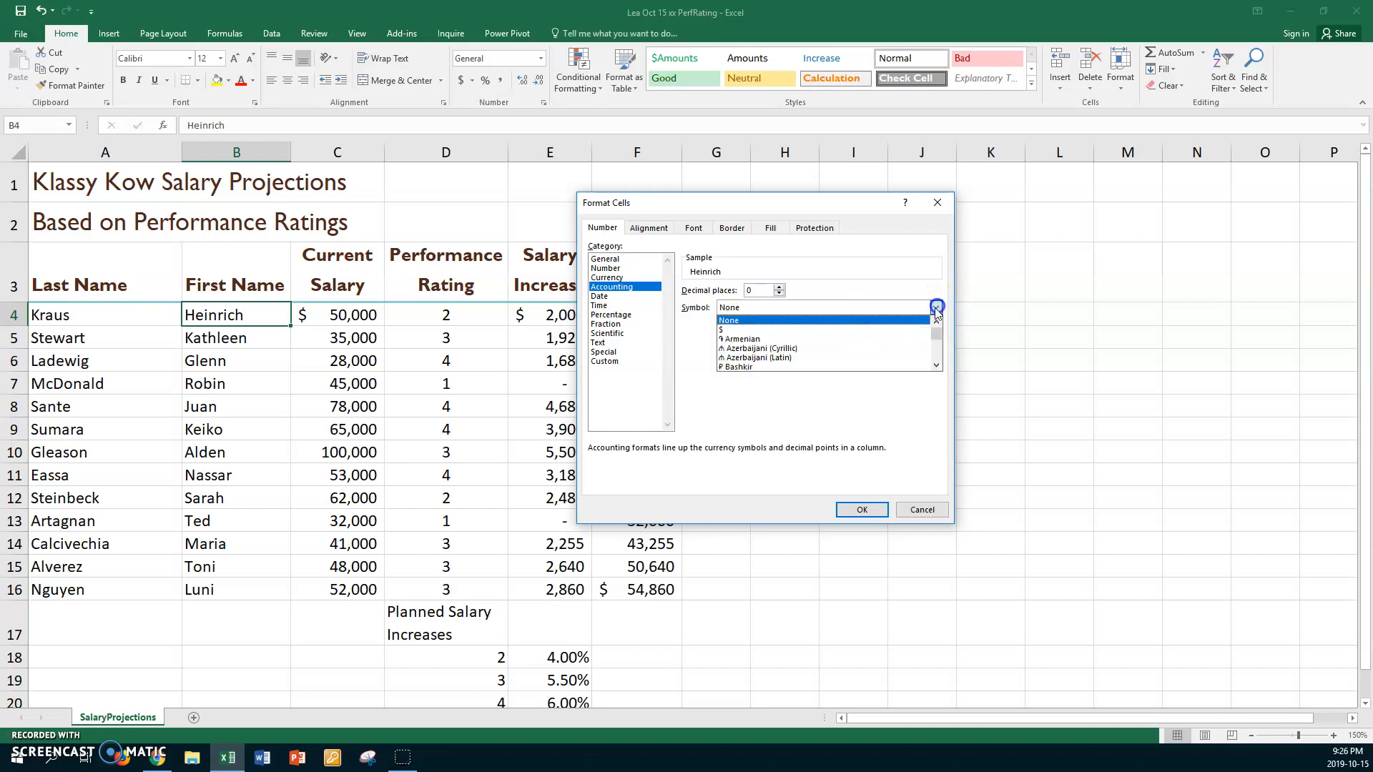
pyautogui.click(733, 330)
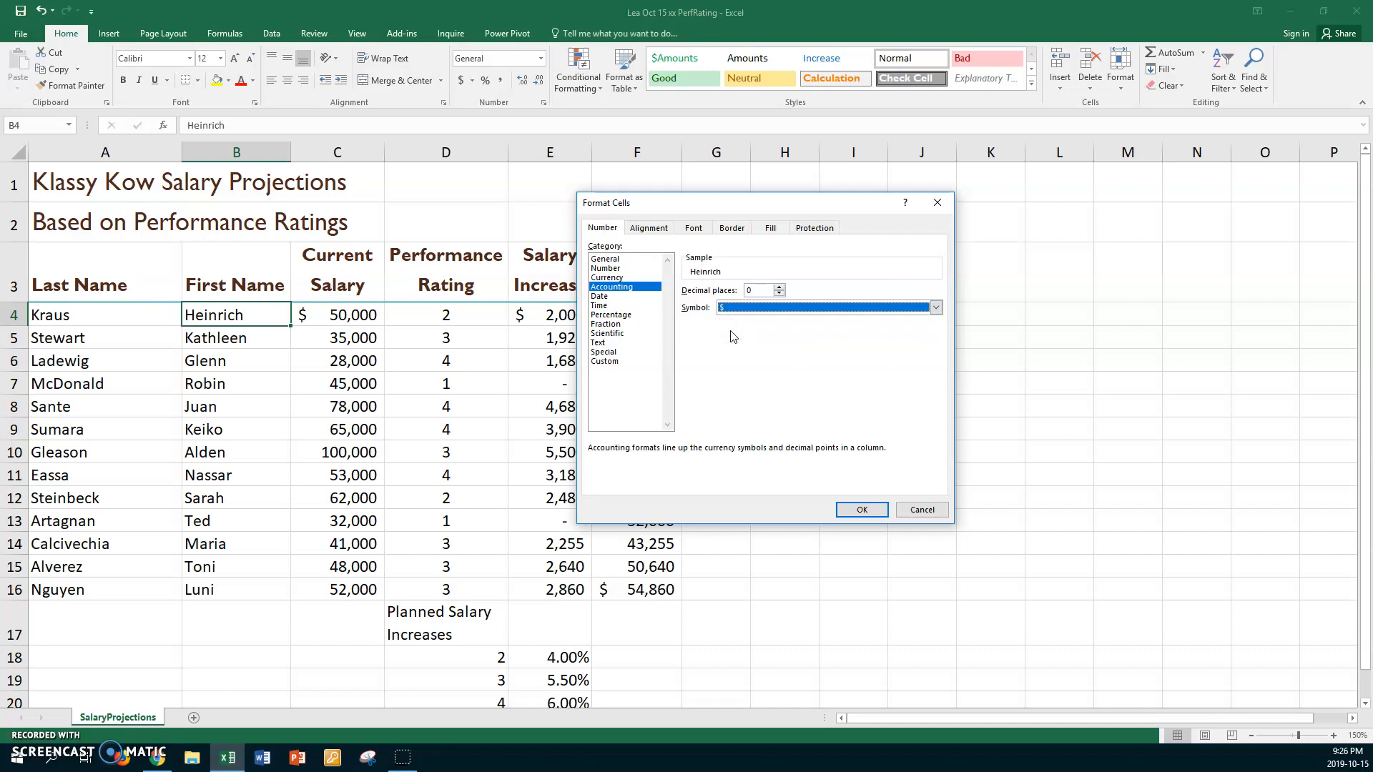
# - Set the $Increase style's font to size 11 in the standard Purple color and save the style
pyautogui.click(694, 228)
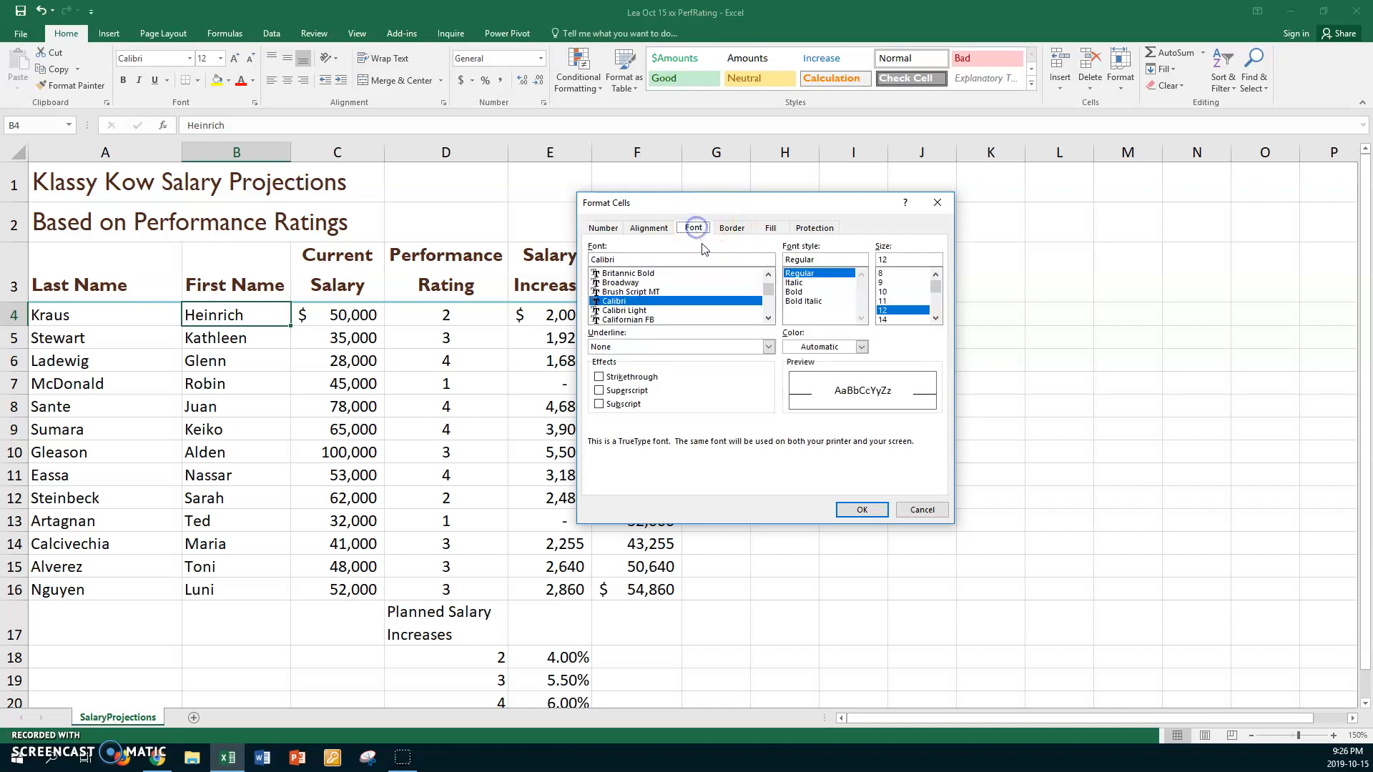
pyautogui.click(884, 301)
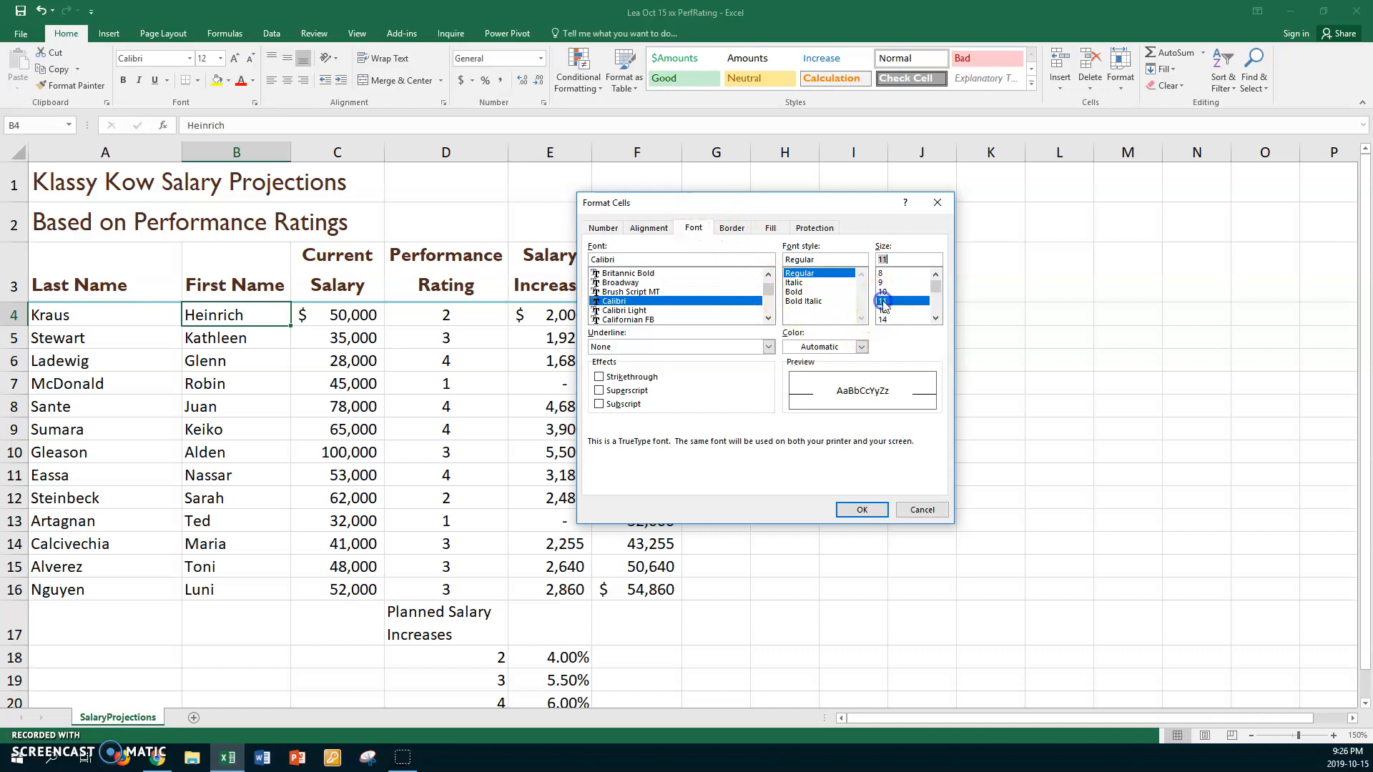
pyautogui.click(862, 347)
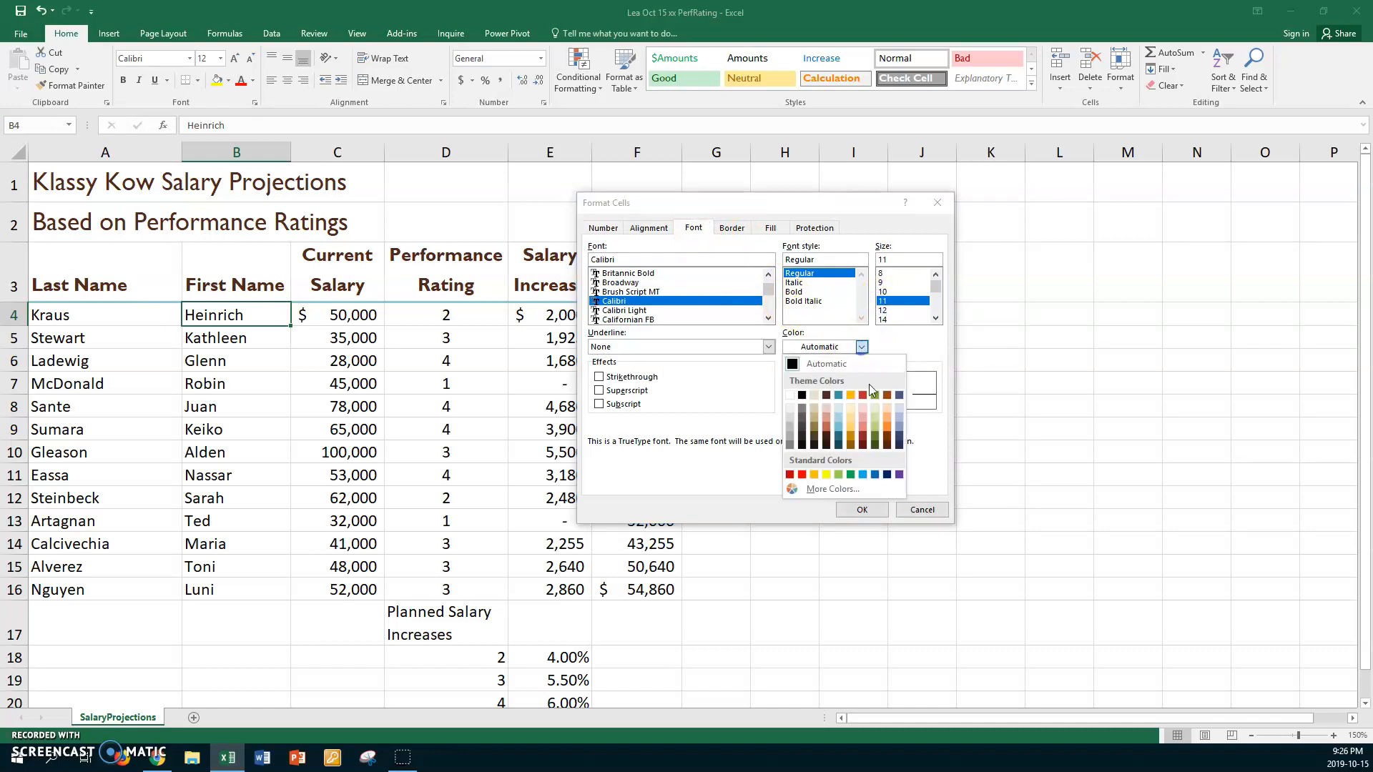
pyautogui.click(898, 475)
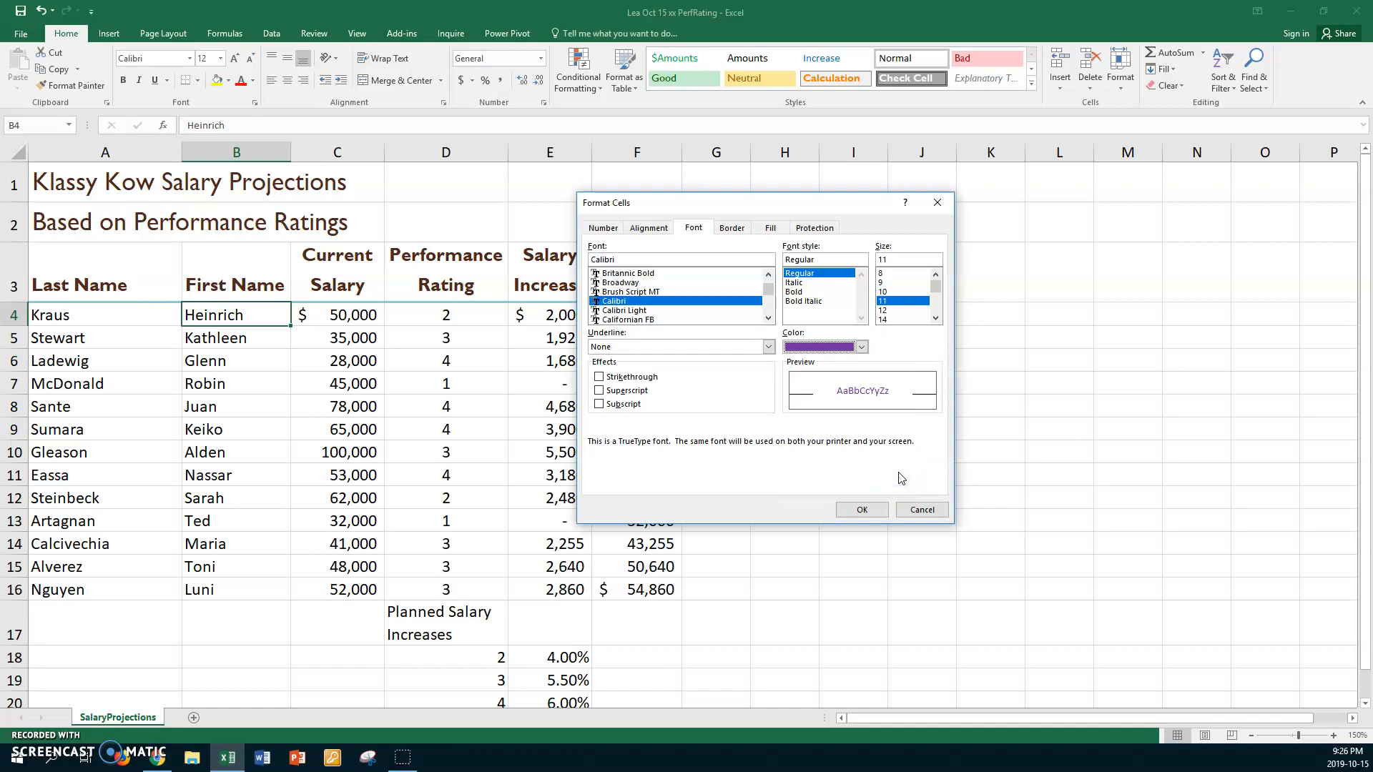
pyautogui.click(866, 510)
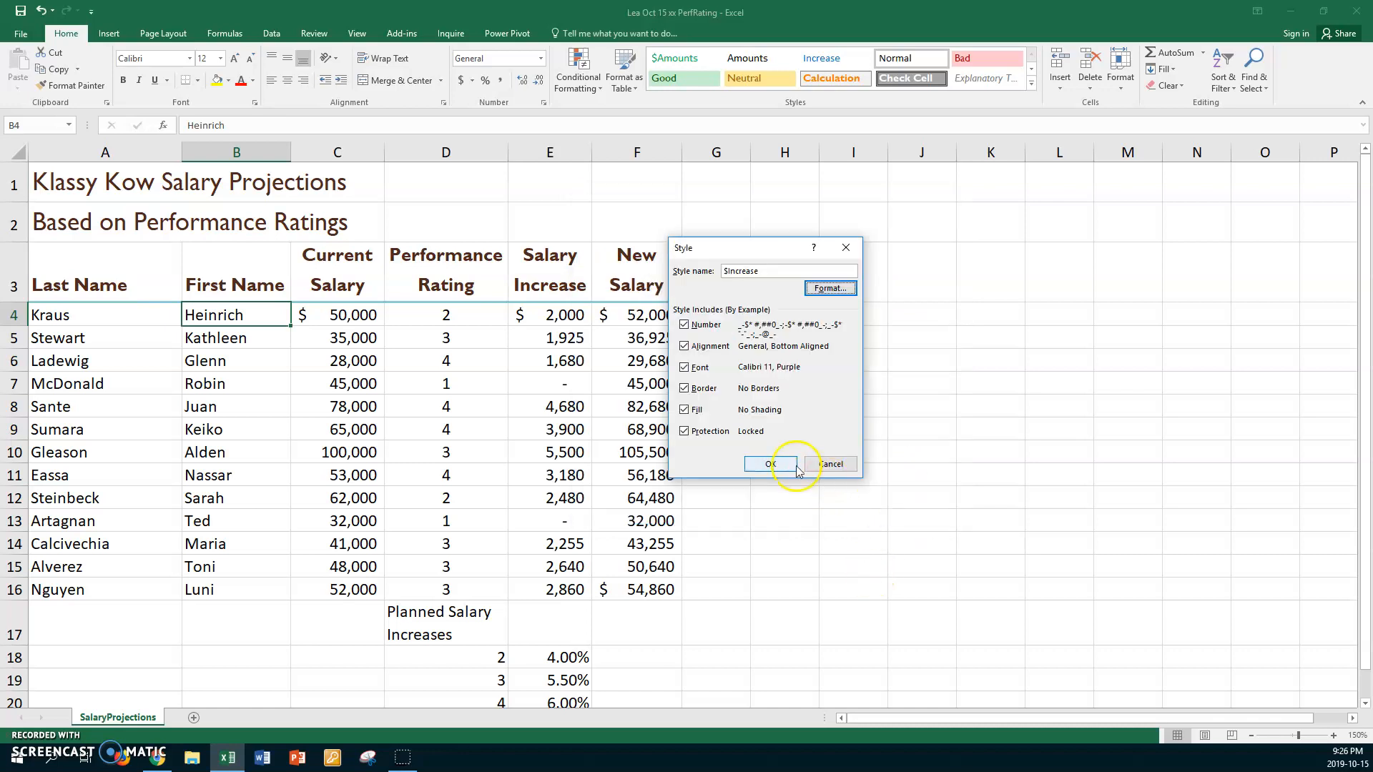
pyautogui.click(782, 461)
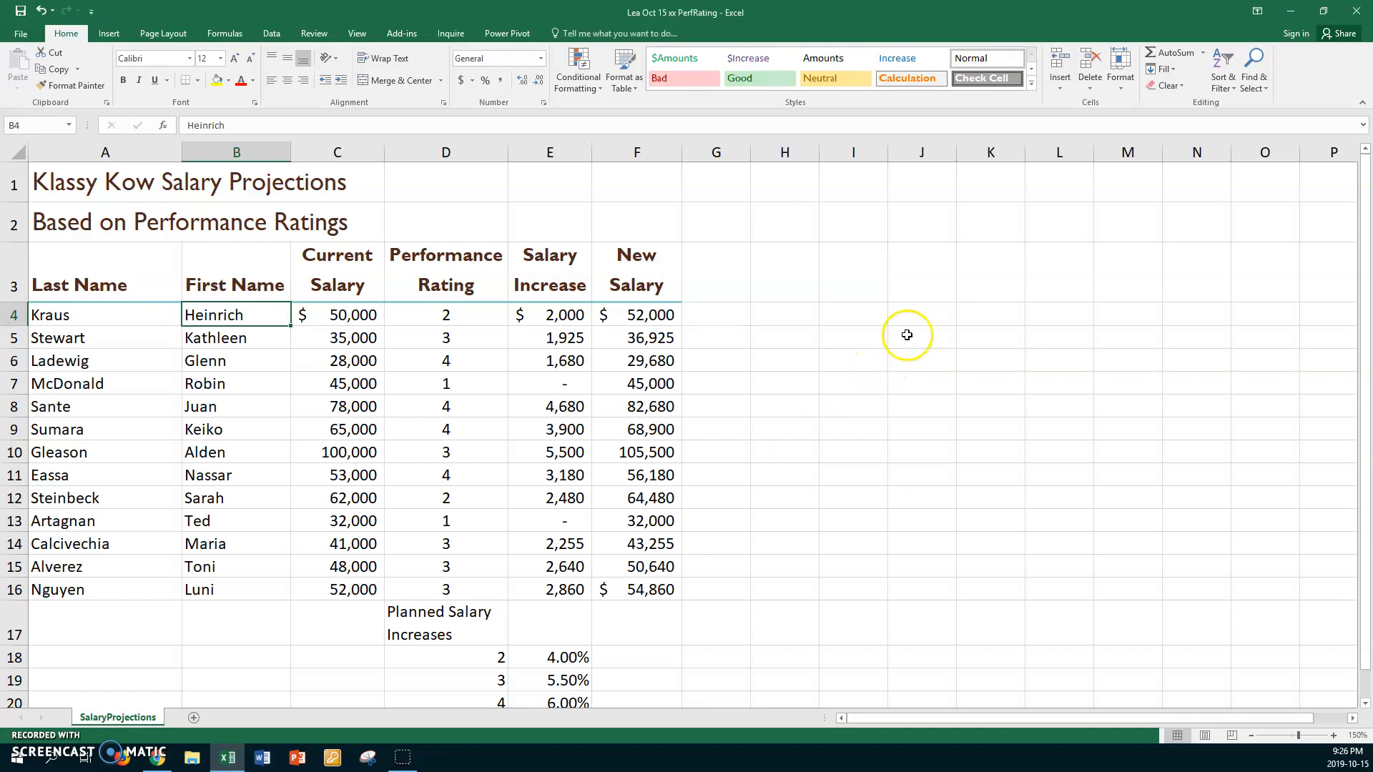
# - Start a fifth custom cell style and name it Ratings
pyautogui.click(1032, 83)
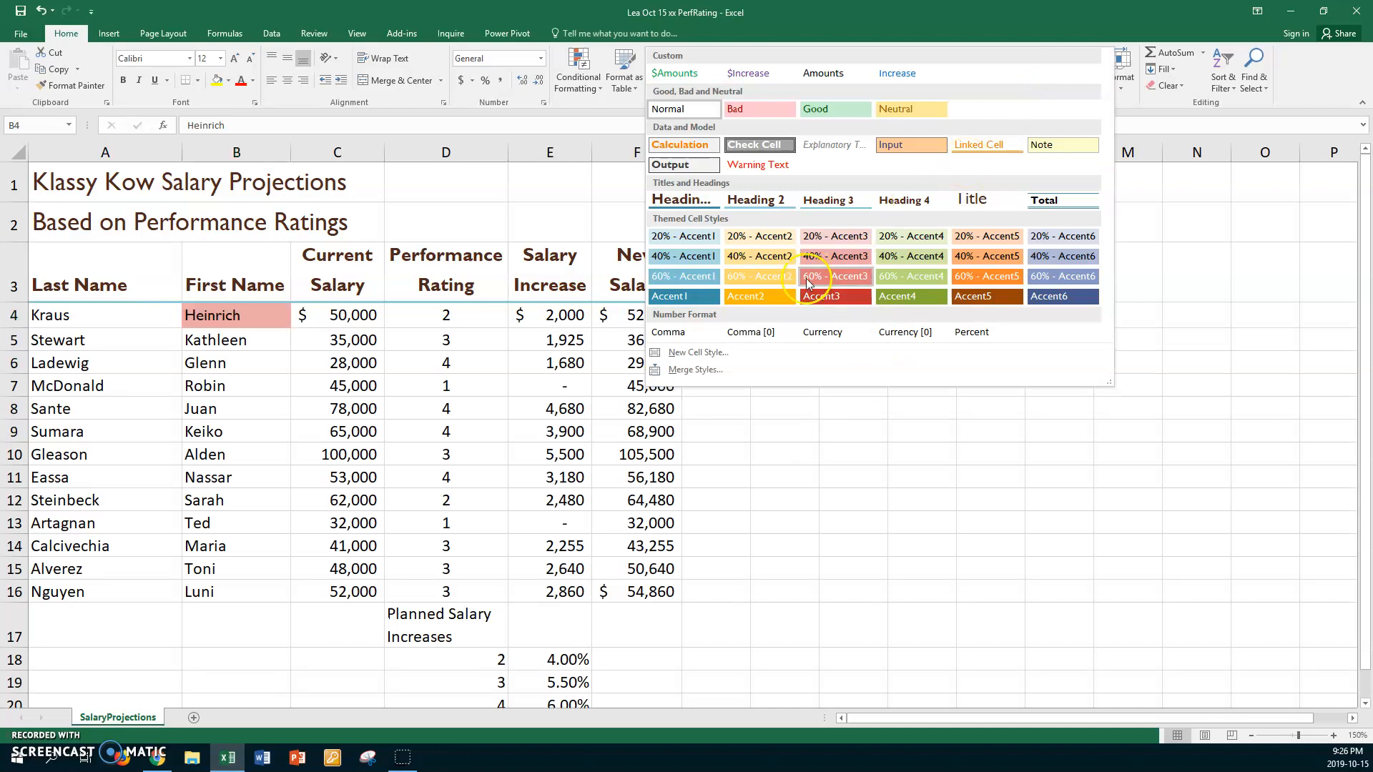
pyautogui.click(698, 352)
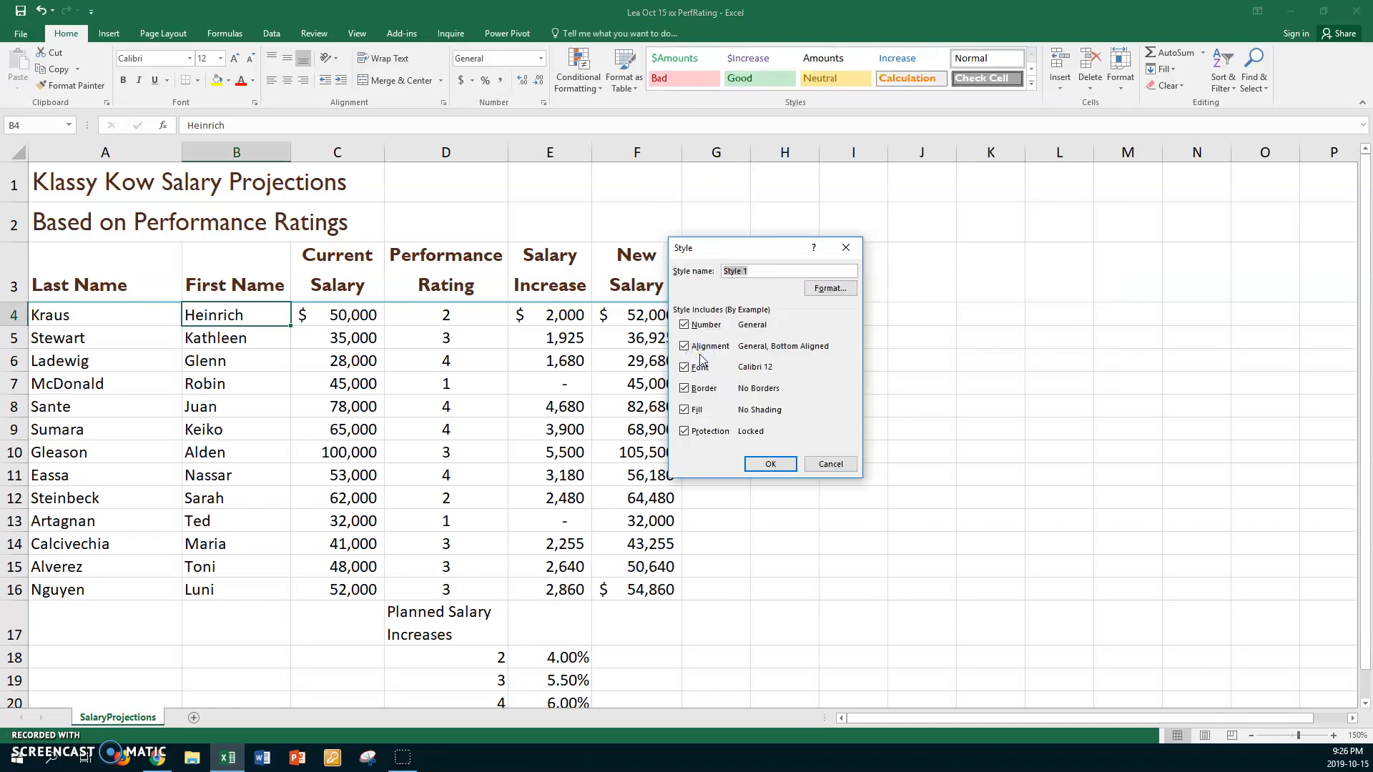
pyautogui.write('Ra')
# - Set the Ratings style's font to size 11 in the red Accent 3 theme color
pyautogui.click(830, 288)
pyautogui.click(808, 260)
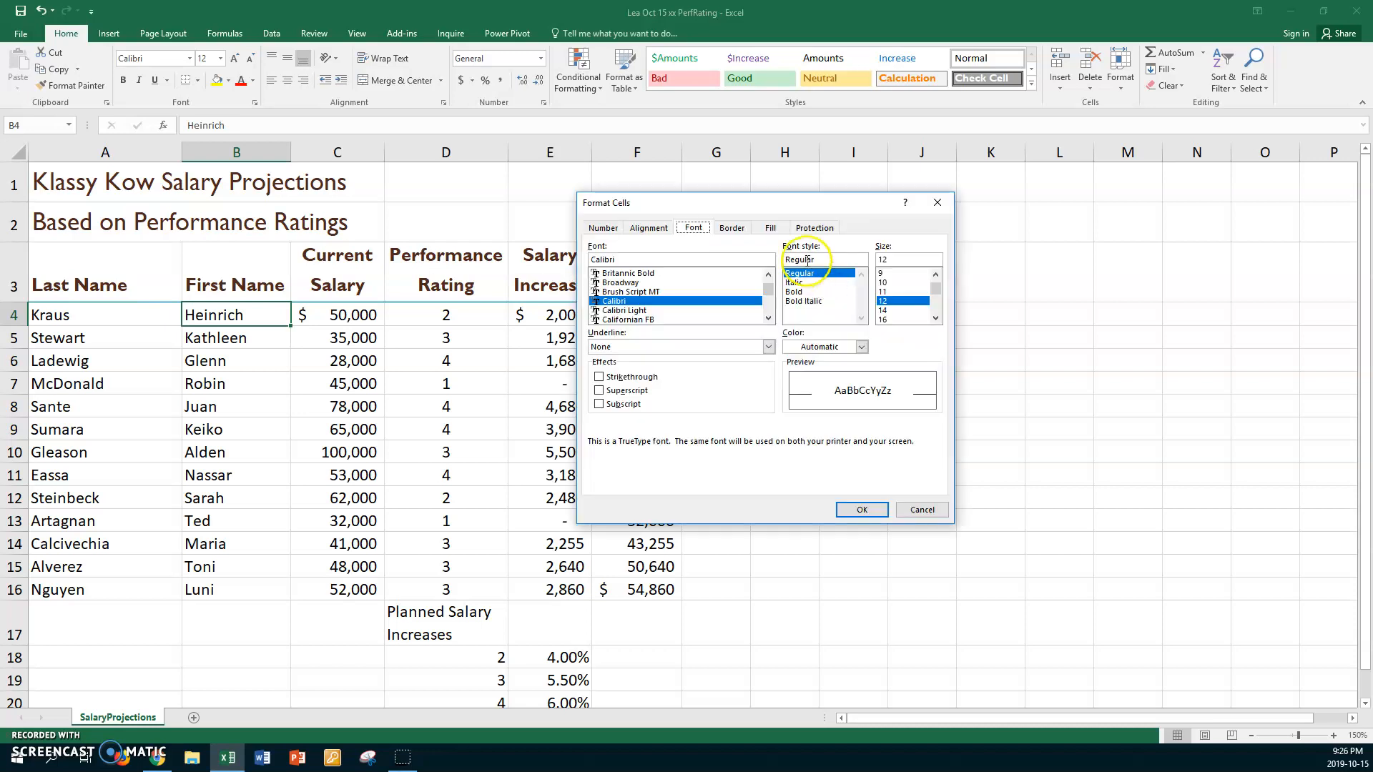
pyautogui.click(884, 292)
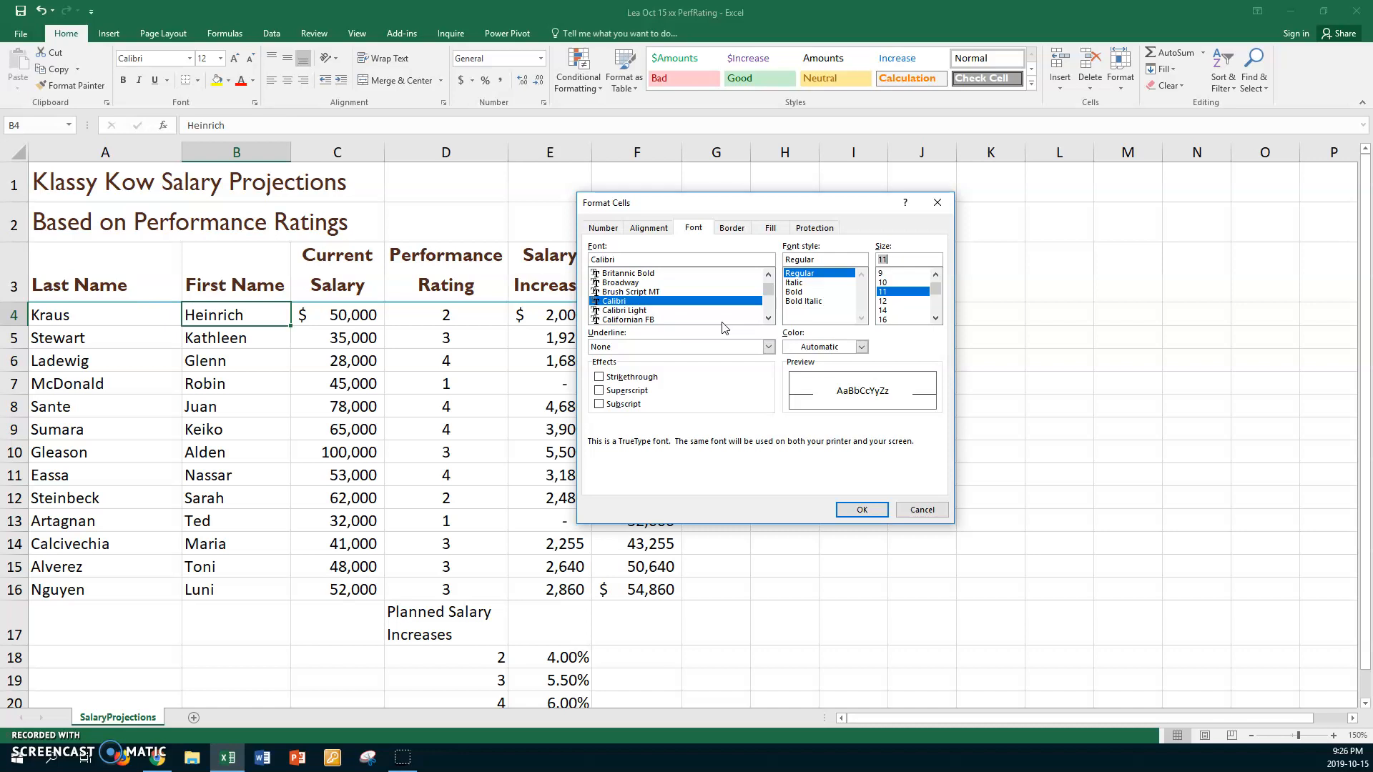
pyautogui.click(863, 347)
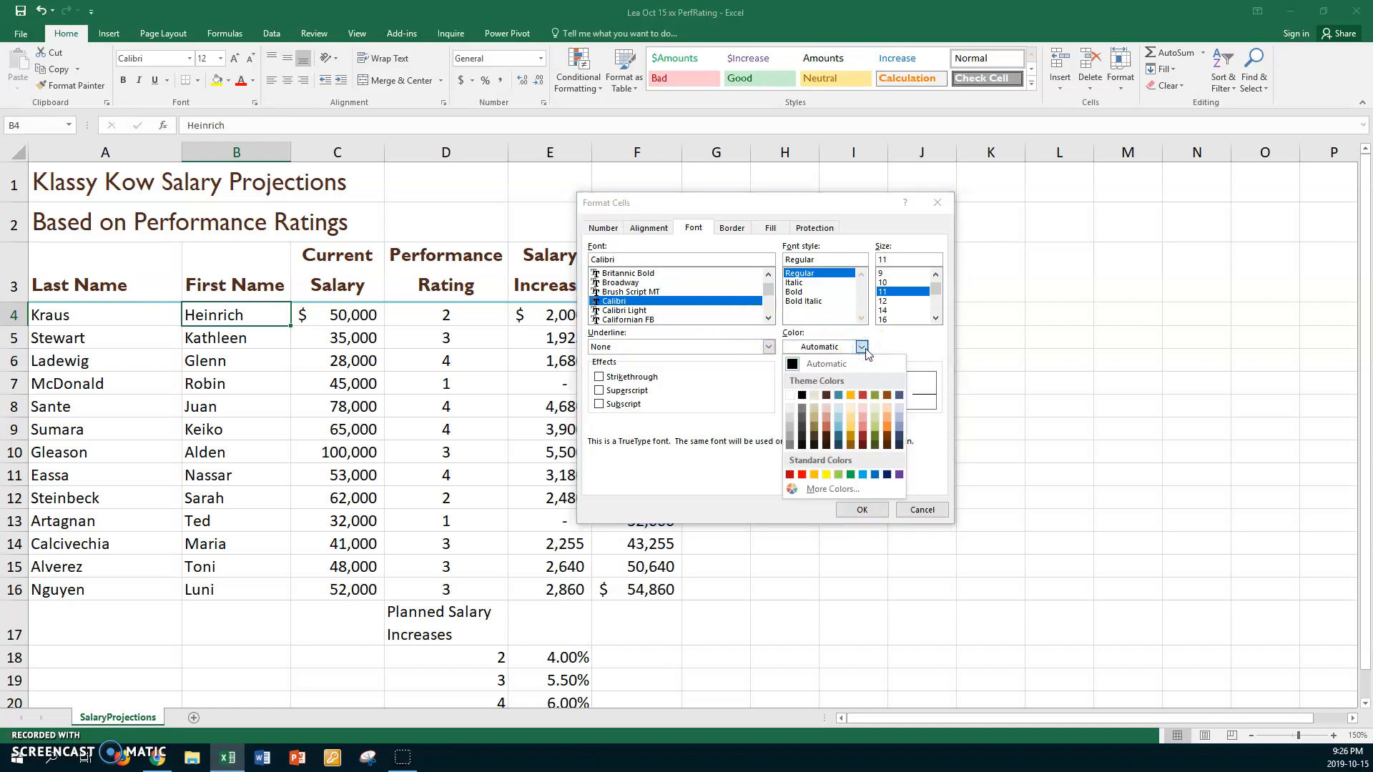
pyautogui.click(863, 396)
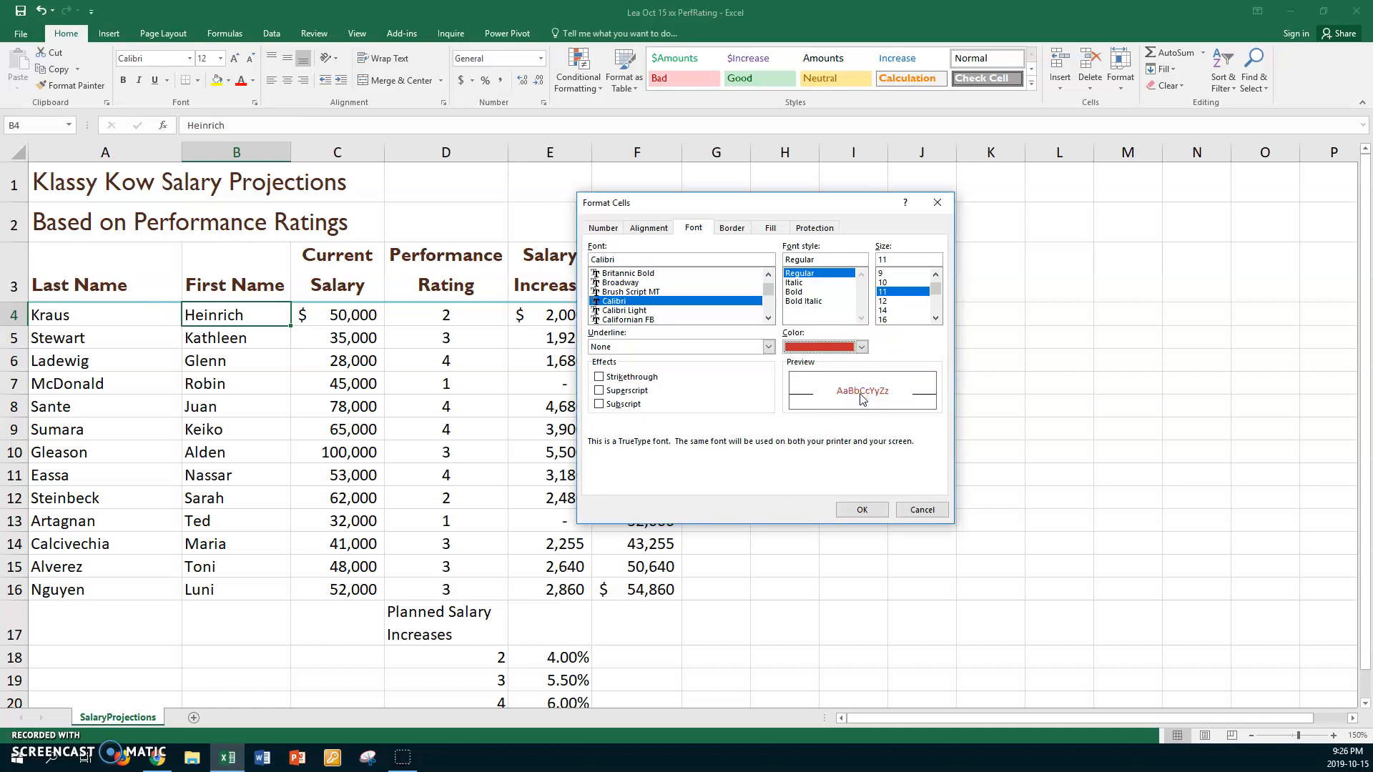
# - Set the Ratings style's horizontal text alignment to Center
pyautogui.click(652, 231)
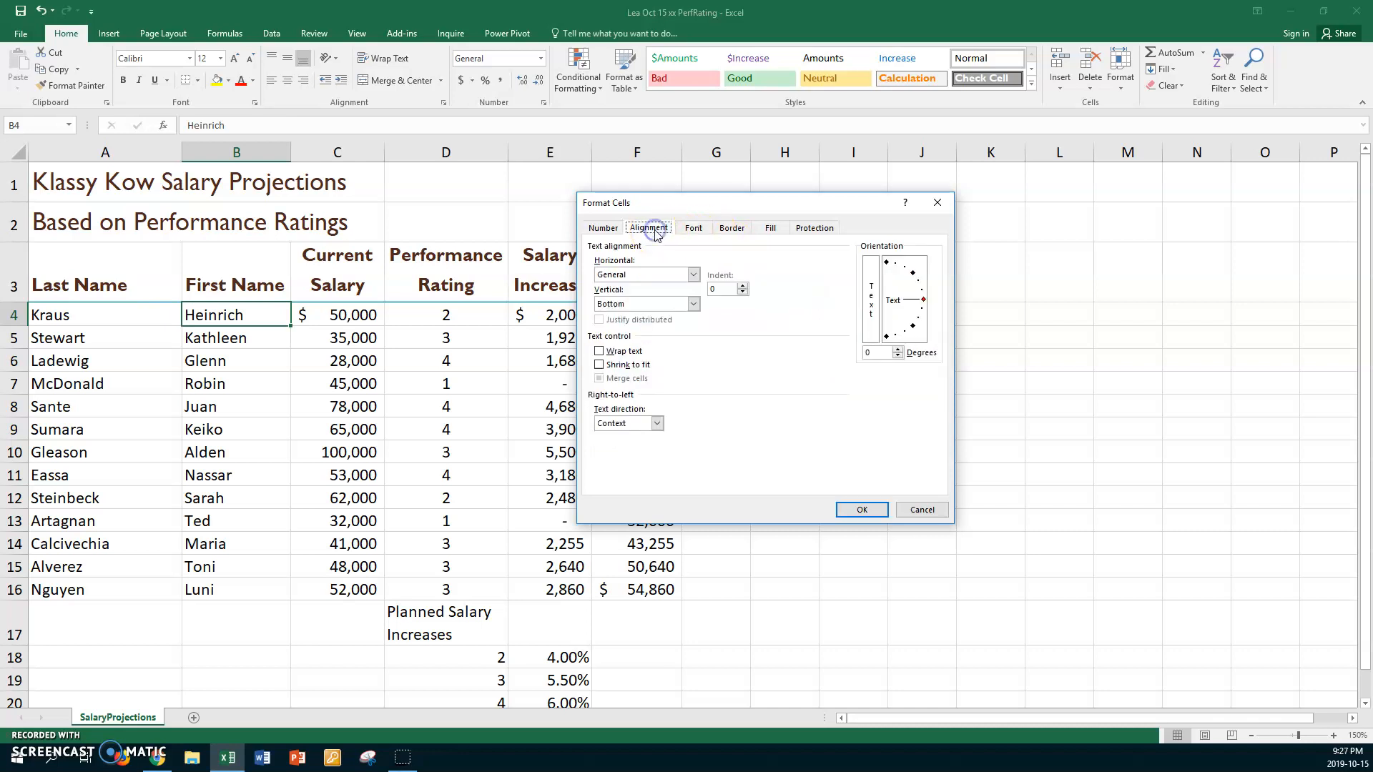
pyautogui.click(693, 275)
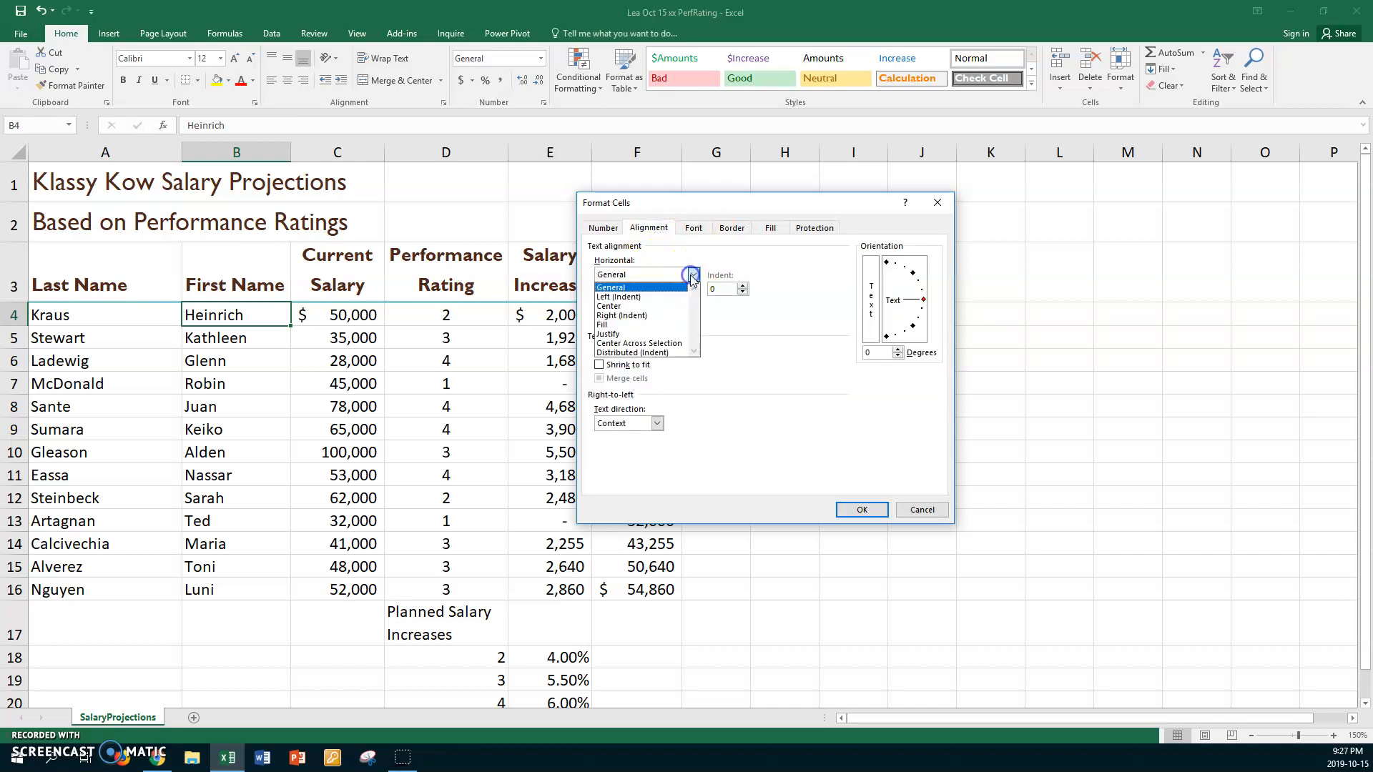
pyautogui.click(616, 296)
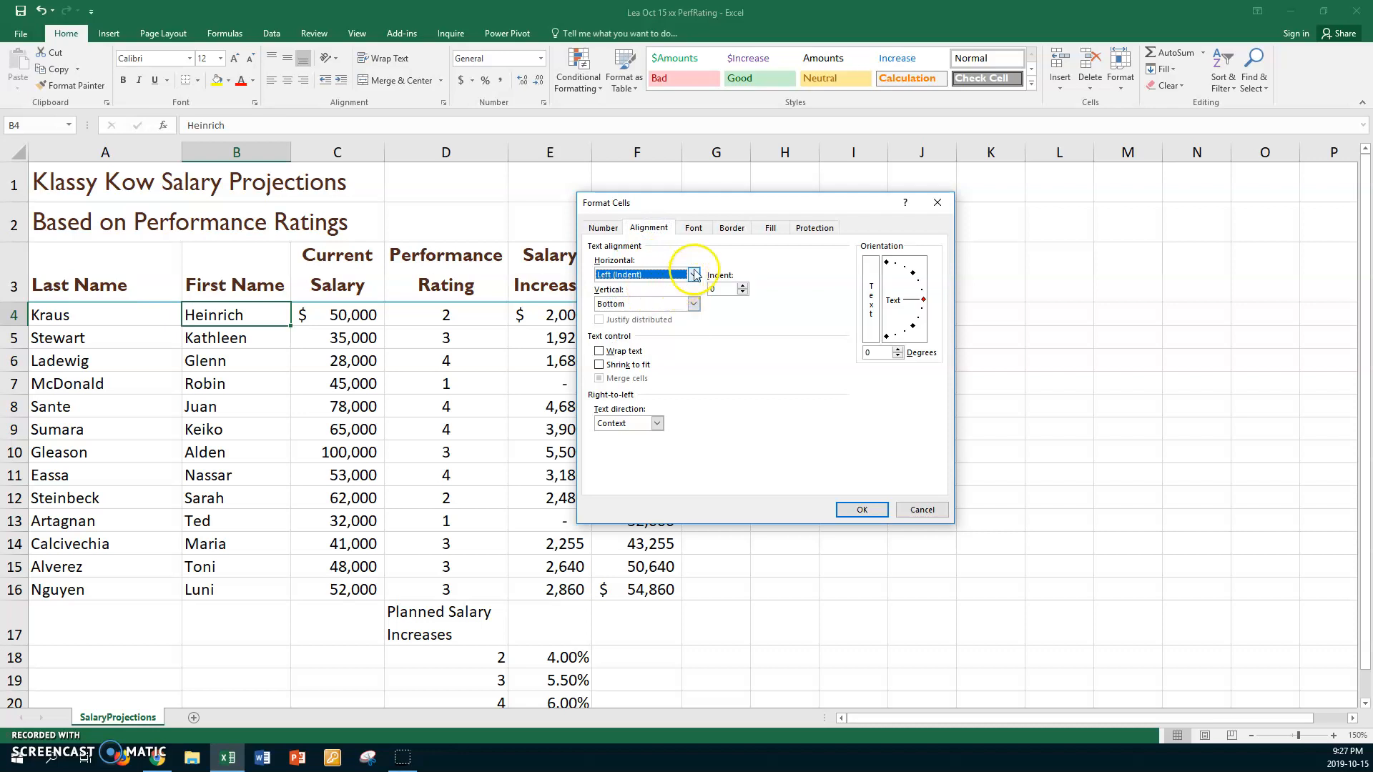
pyautogui.click(693, 275)
pyautogui.click(620, 308)
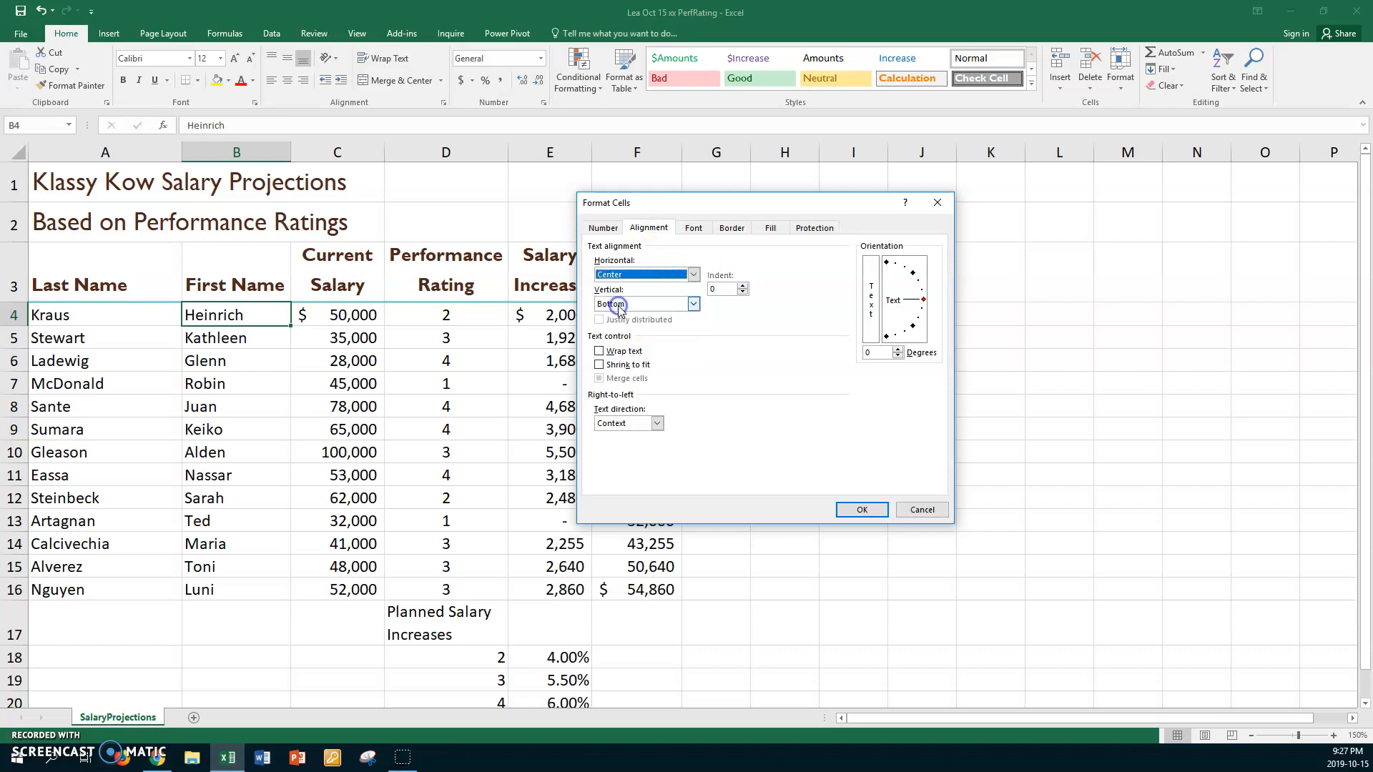
pyautogui.click(693, 304)
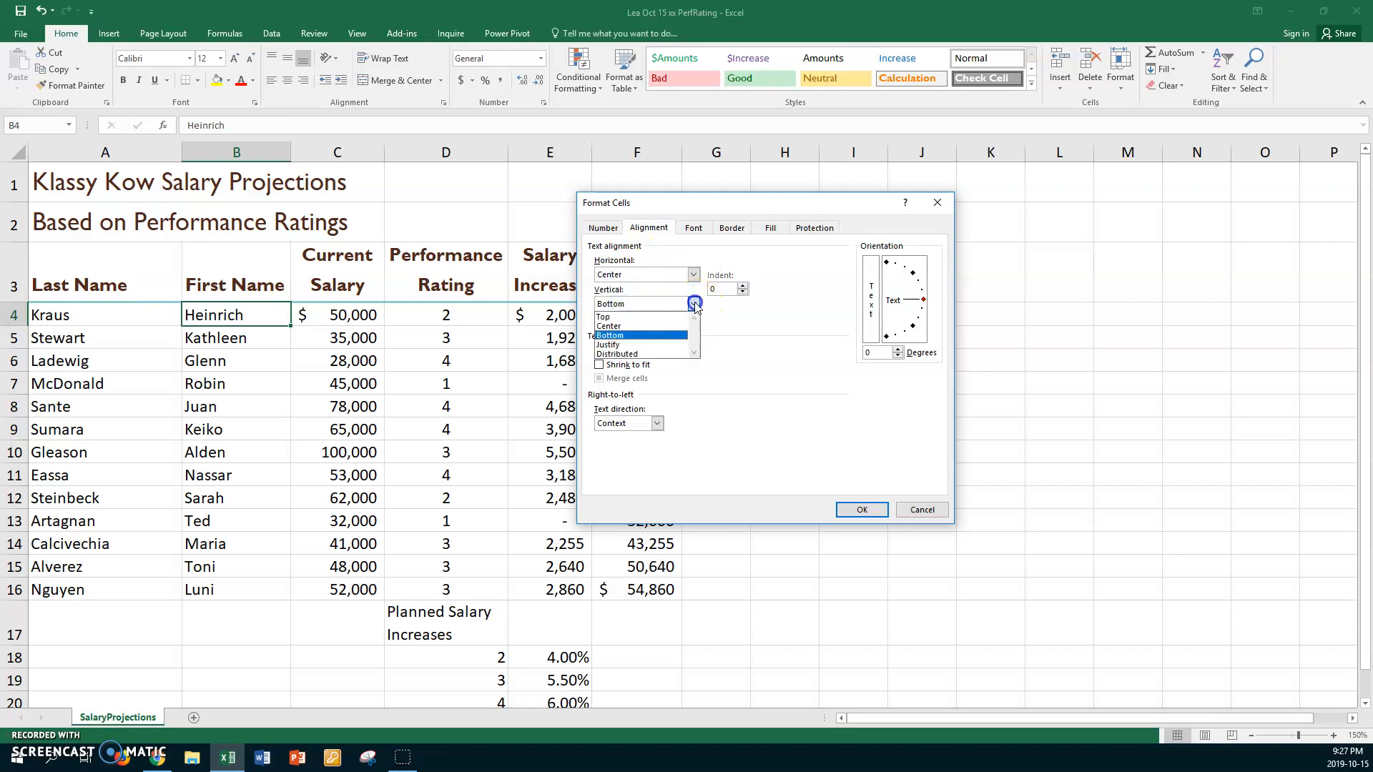
pyautogui.click(616, 326)
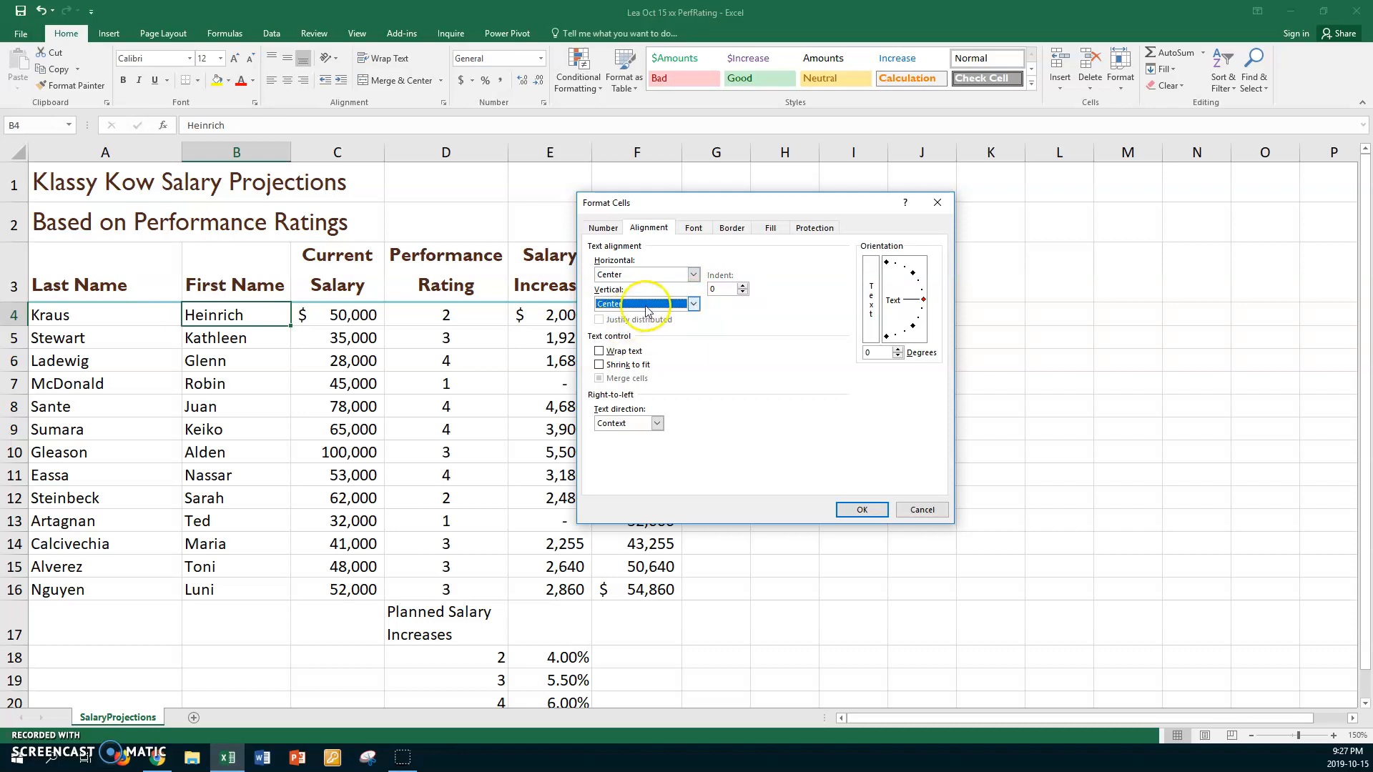
pyautogui.click(694, 304)
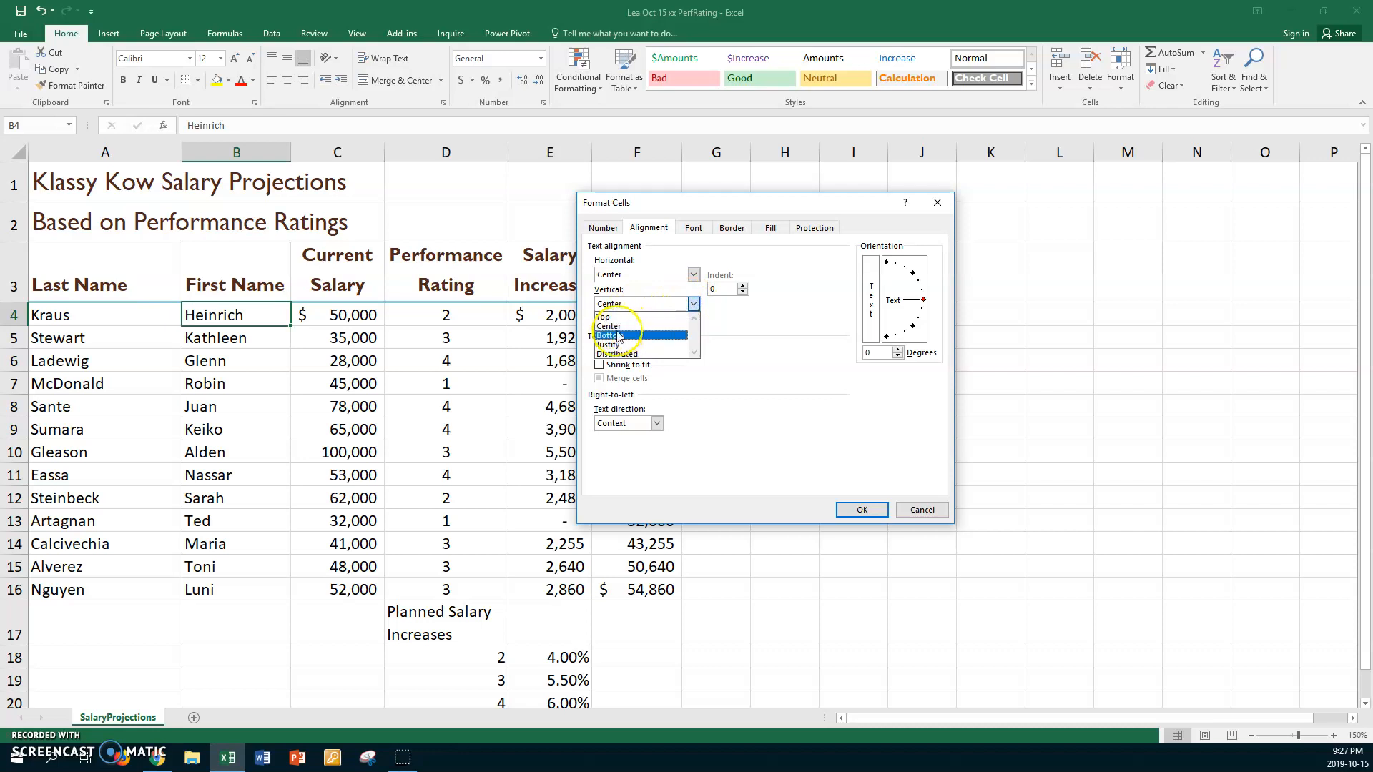
pyautogui.click(610, 335)
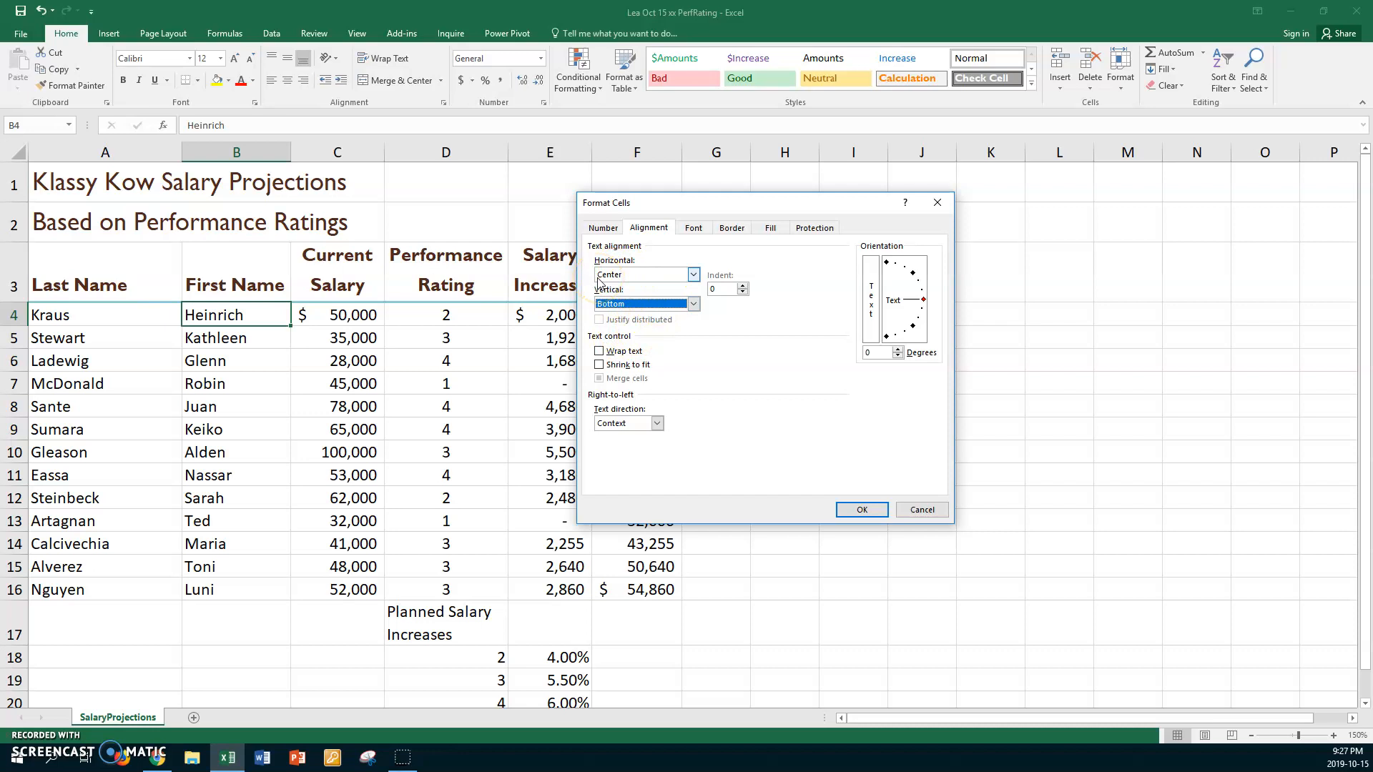
# - Accept the formatting and save the Ratings cell style
pyautogui.click(862, 509)
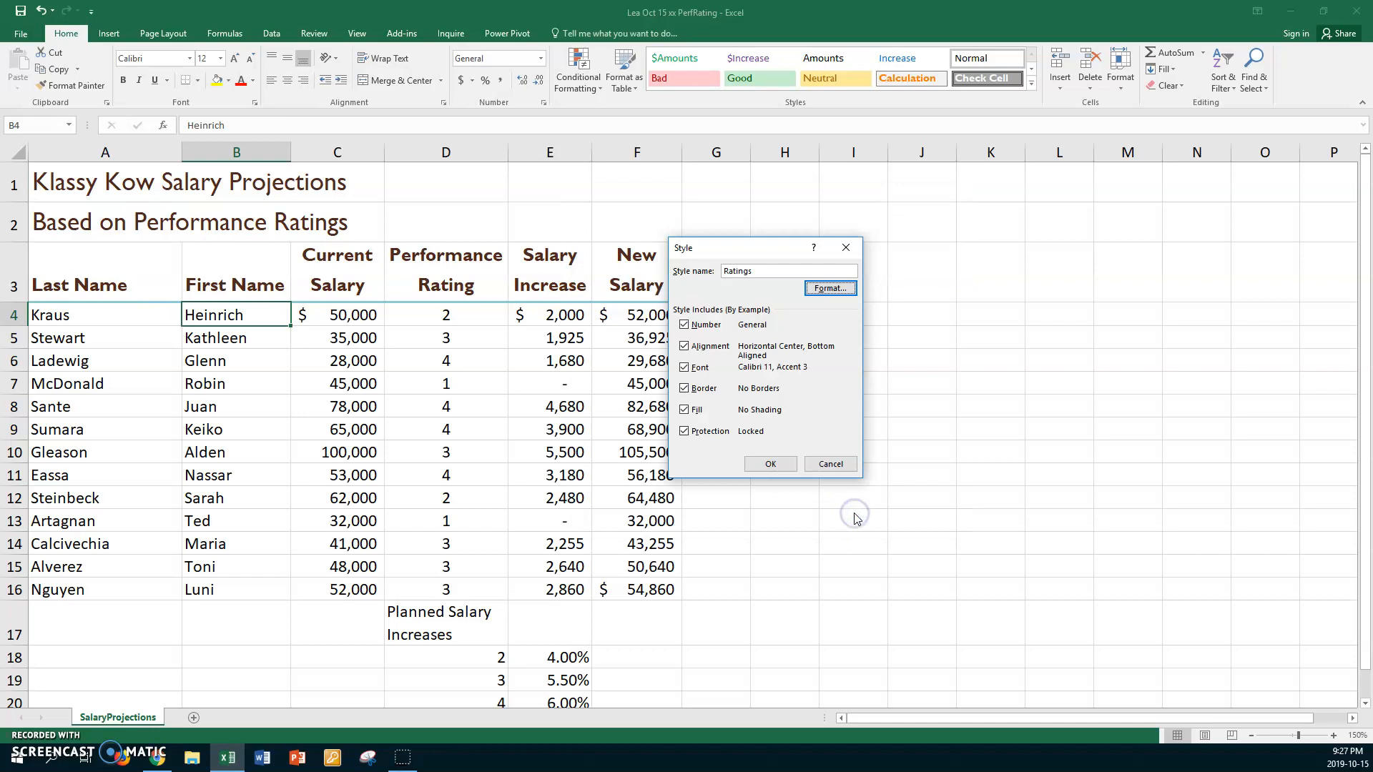
pyautogui.click(779, 466)
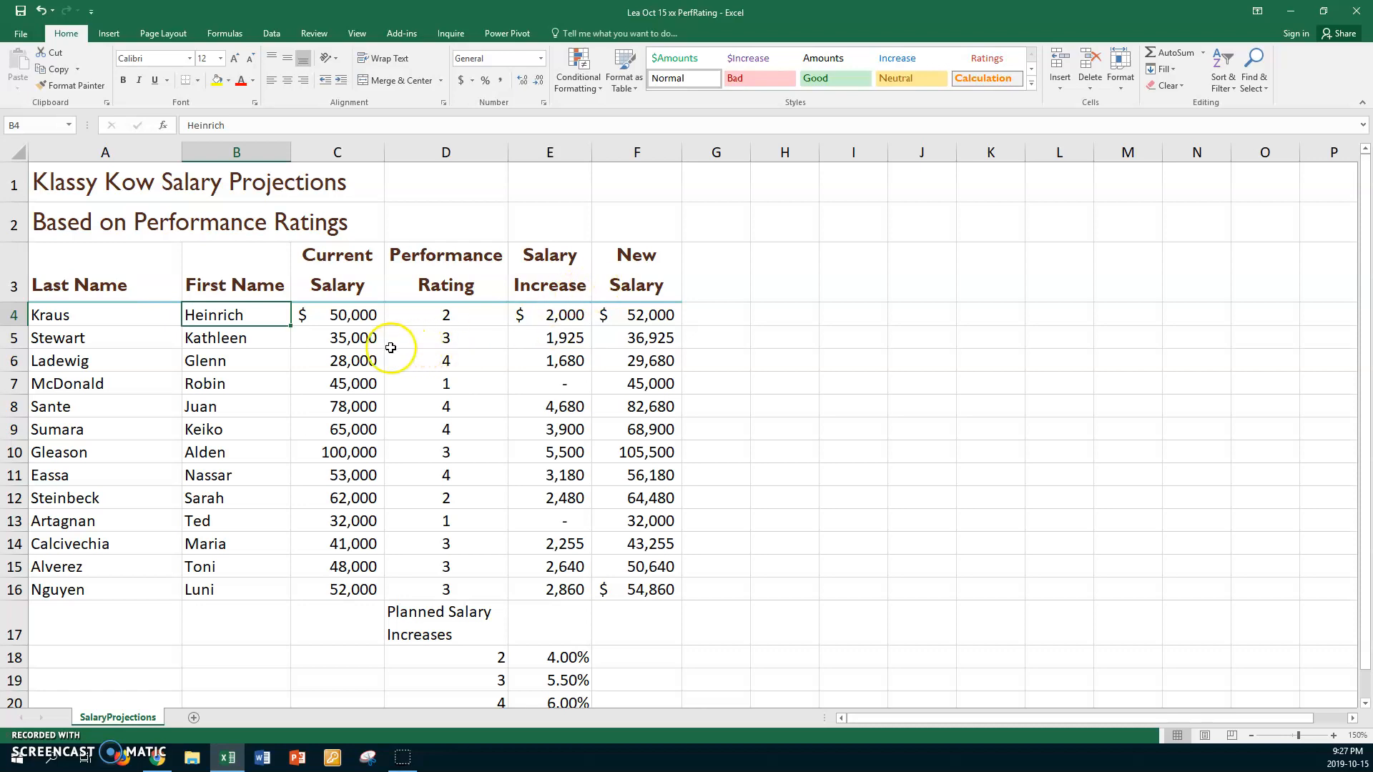
# - Apply the custom Amounts style to the current salaries in C5:C16 and the new salaries in F5:F16
pyautogui.click(351, 337)
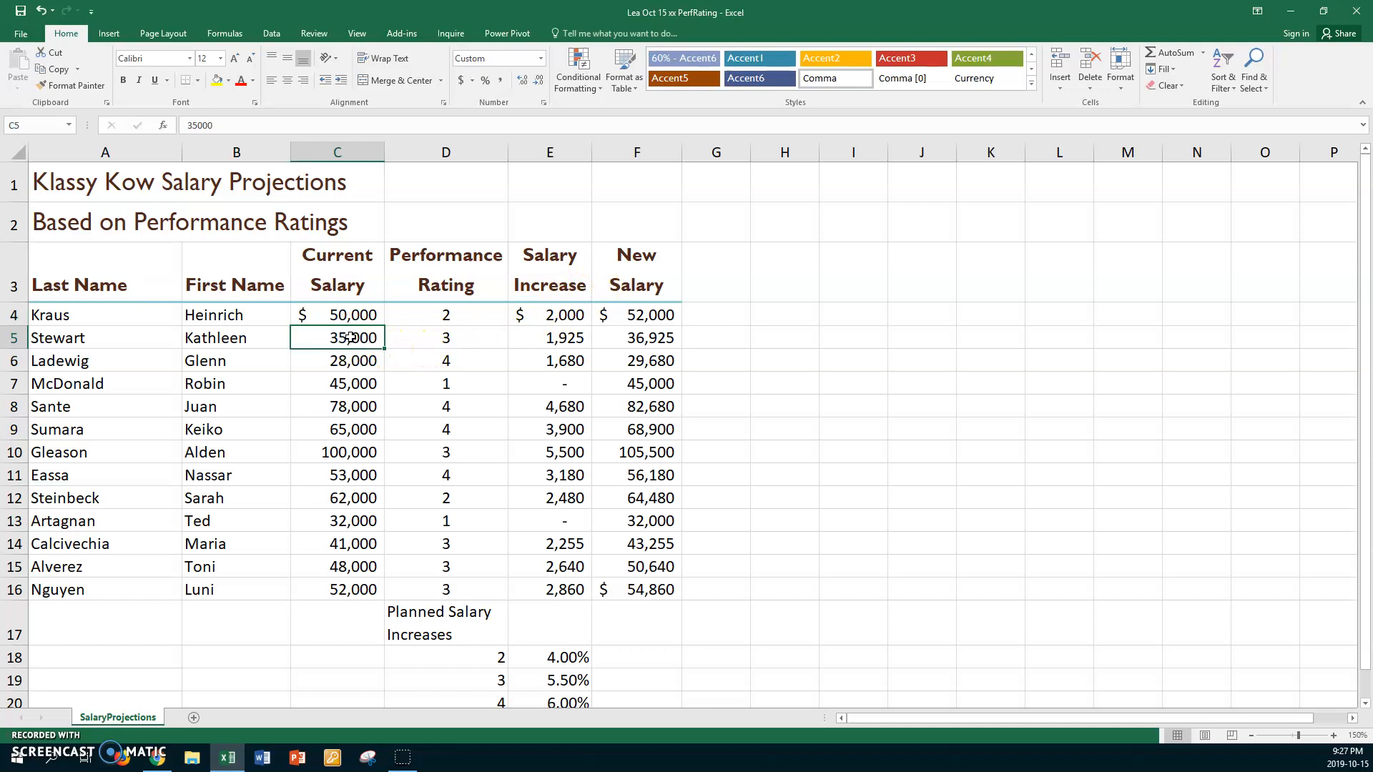
pyautogui.keyDown('shift'); pyautogui.click(320, 587); pyautogui.keyUp('shift')
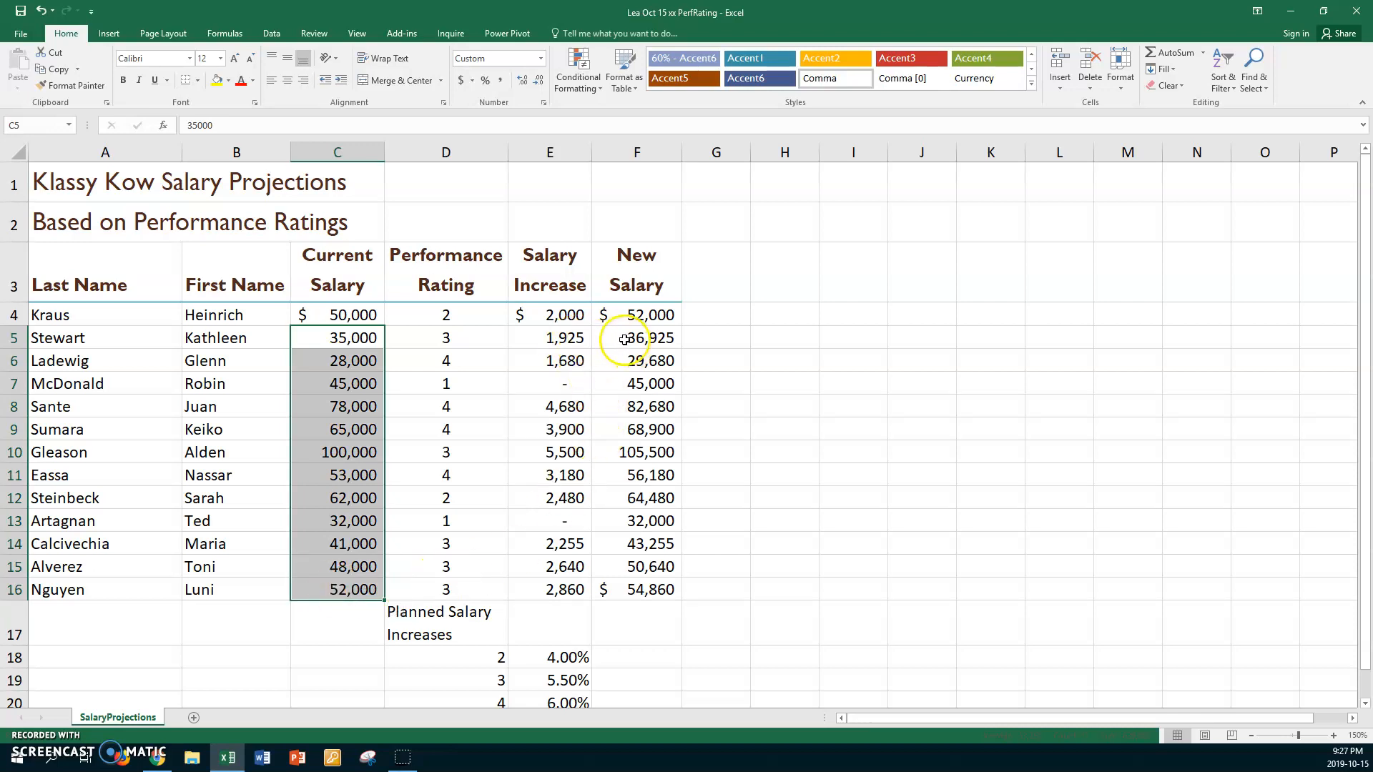
pyautogui.moveTo(619, 341); pyautogui.dragTo(613, 589)
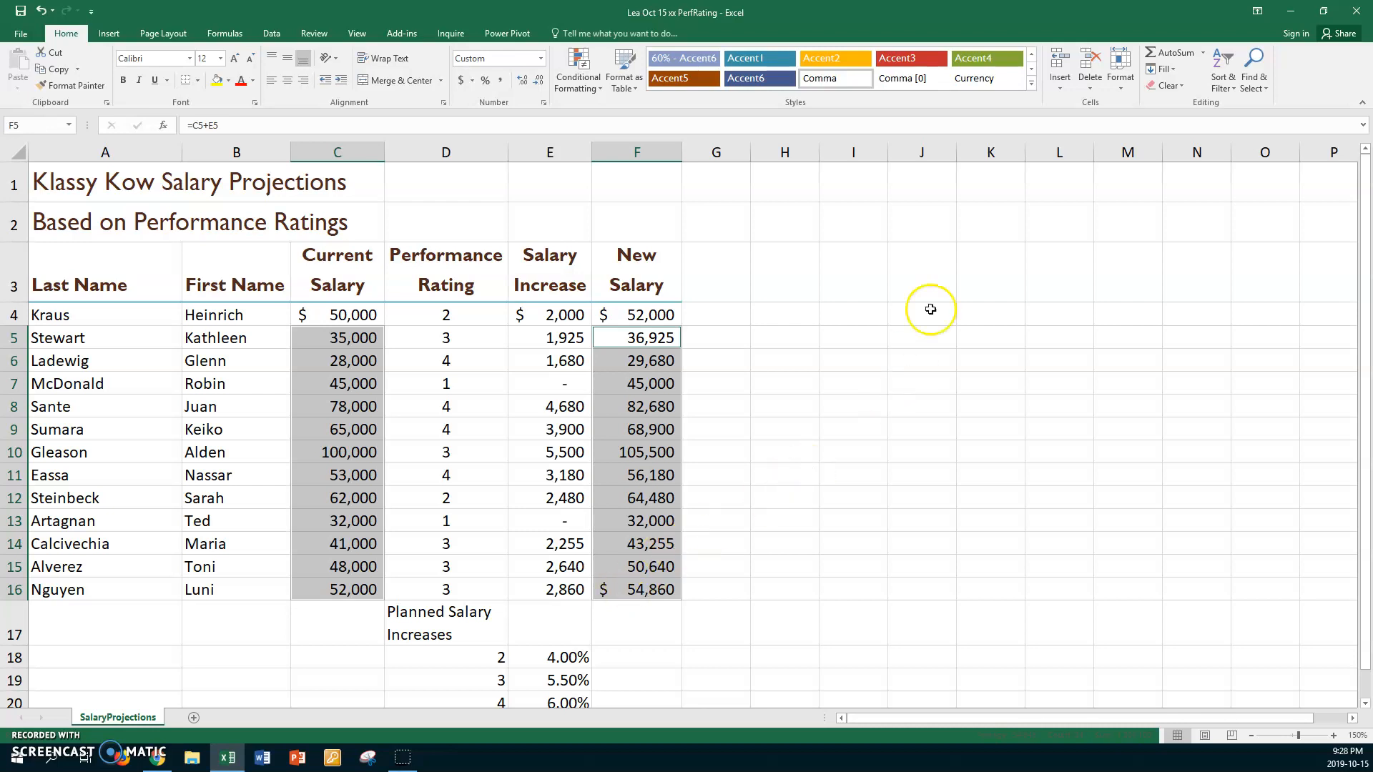
pyautogui.click(1032, 83)
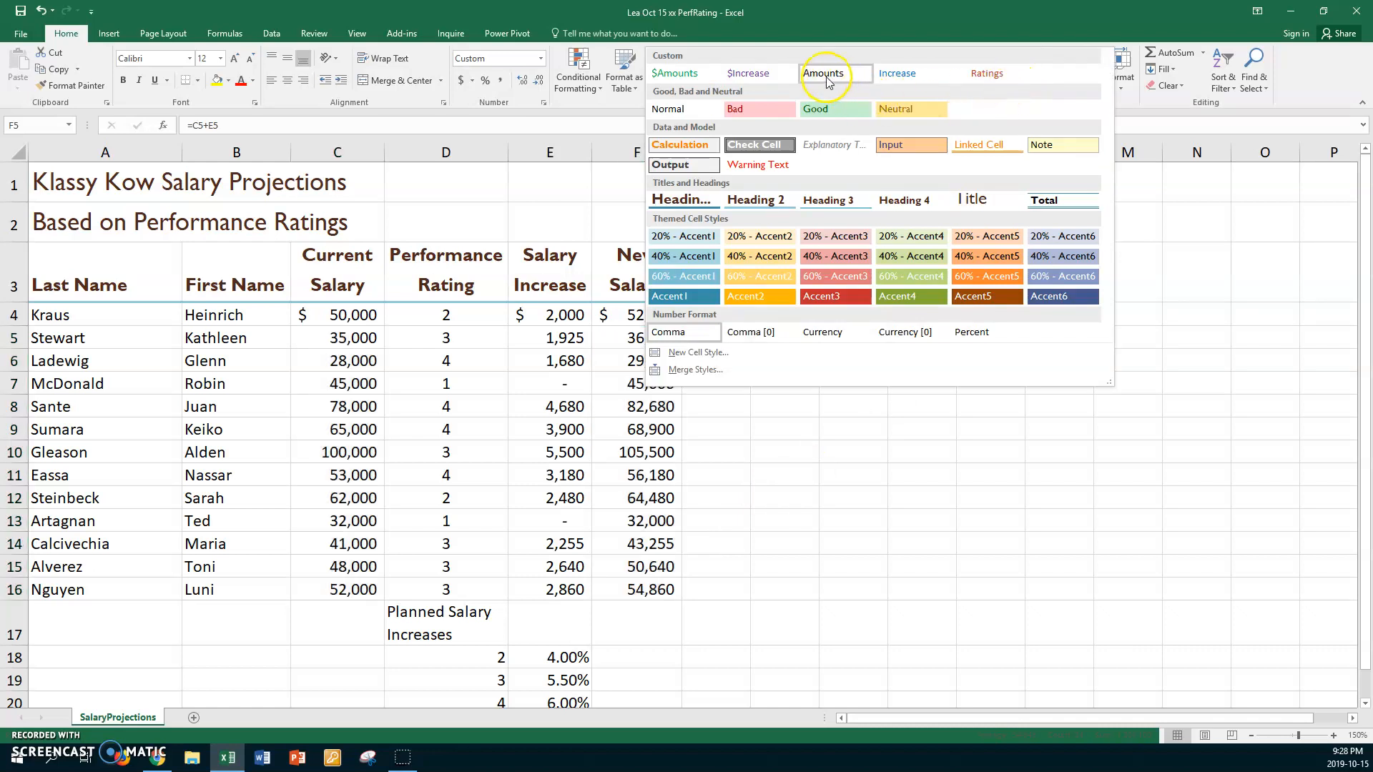
pyautogui.click(826, 76)
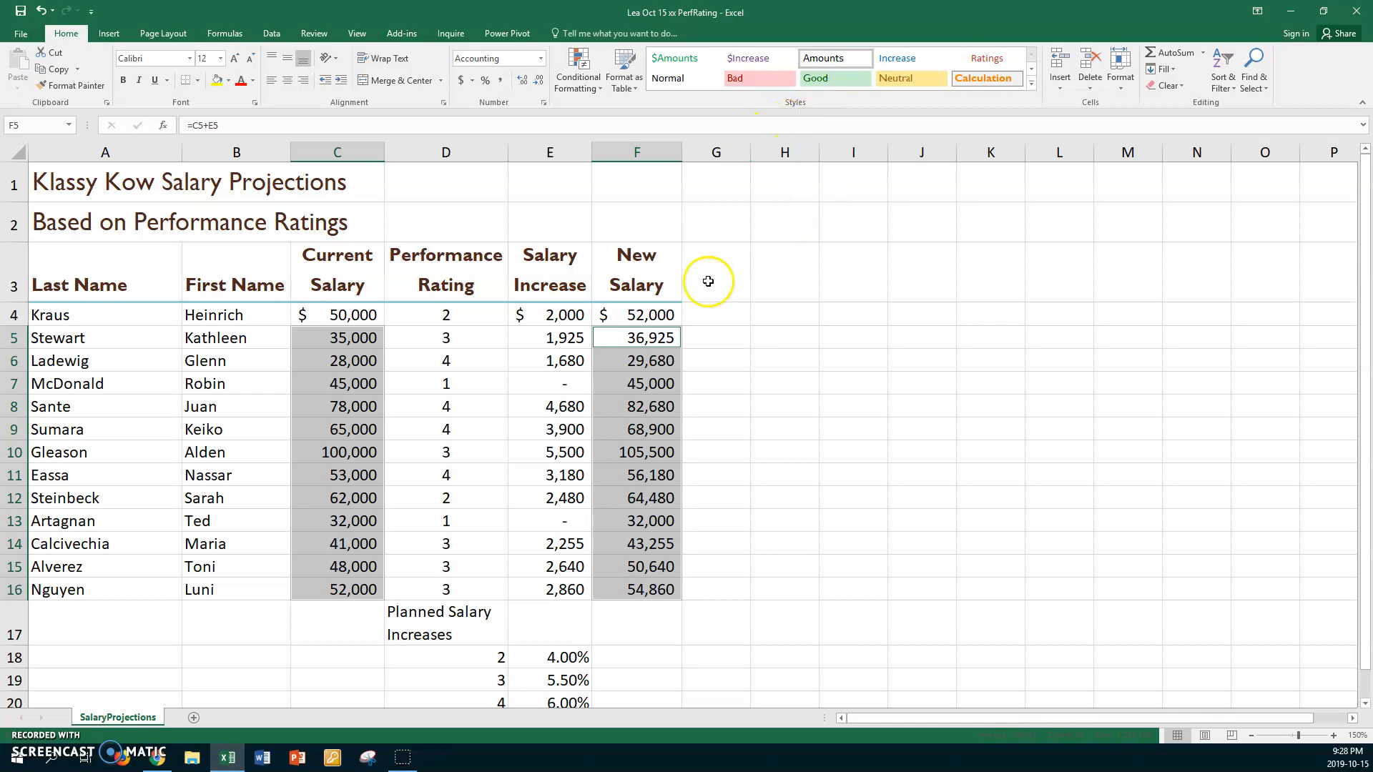
# - Apply the custom Increase style to the salary increases in E5:E16
pyautogui.click(538, 334)
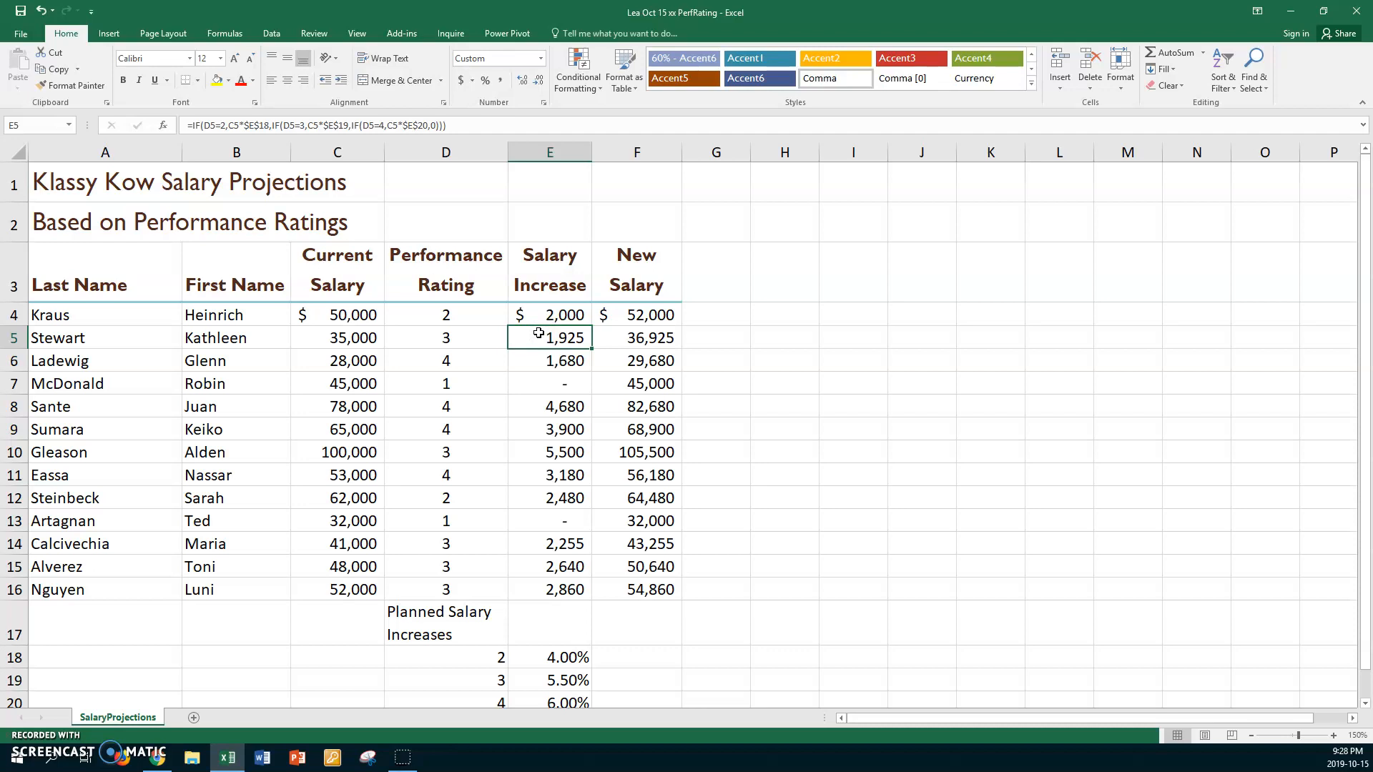
pyautogui.keyDown('shift'); pyautogui.click(542, 589); pyautogui.keyUp('shift')
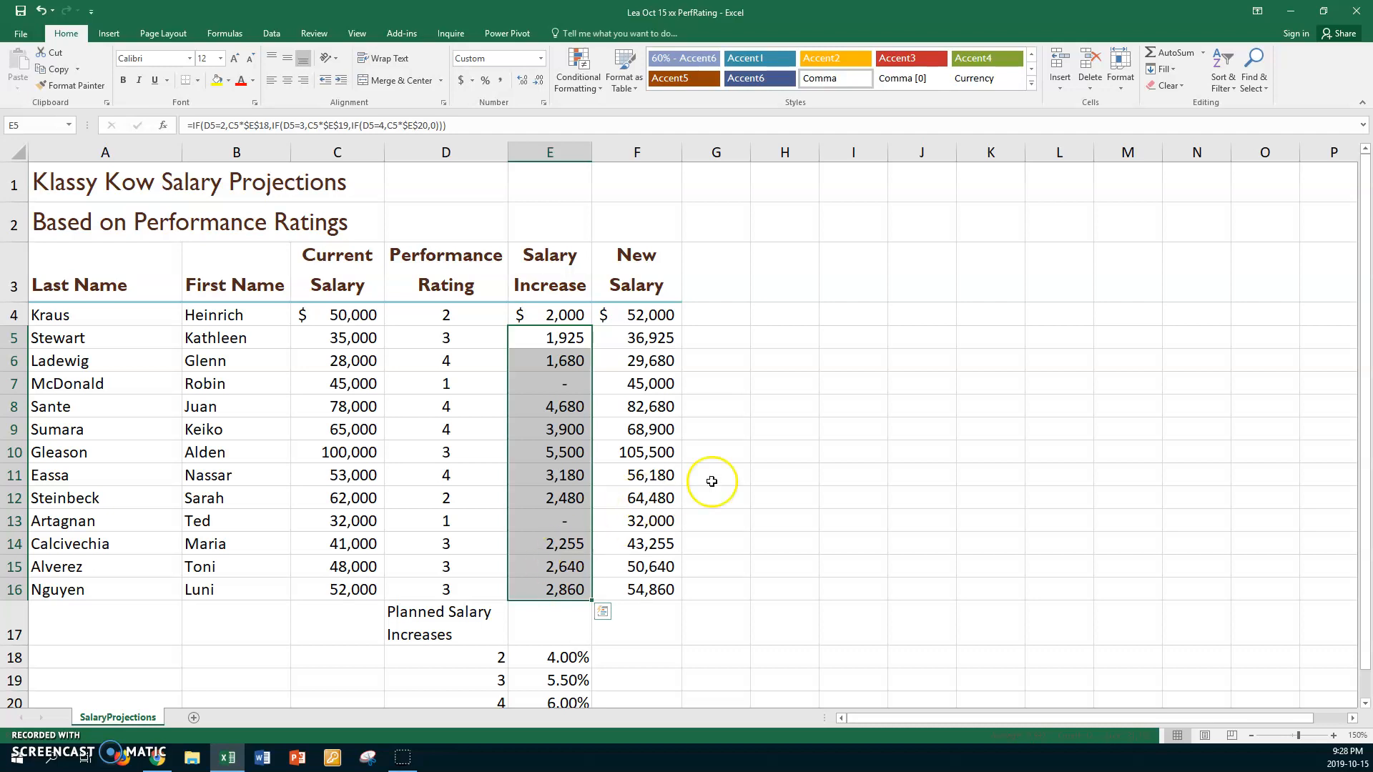
pyautogui.click(1032, 83)
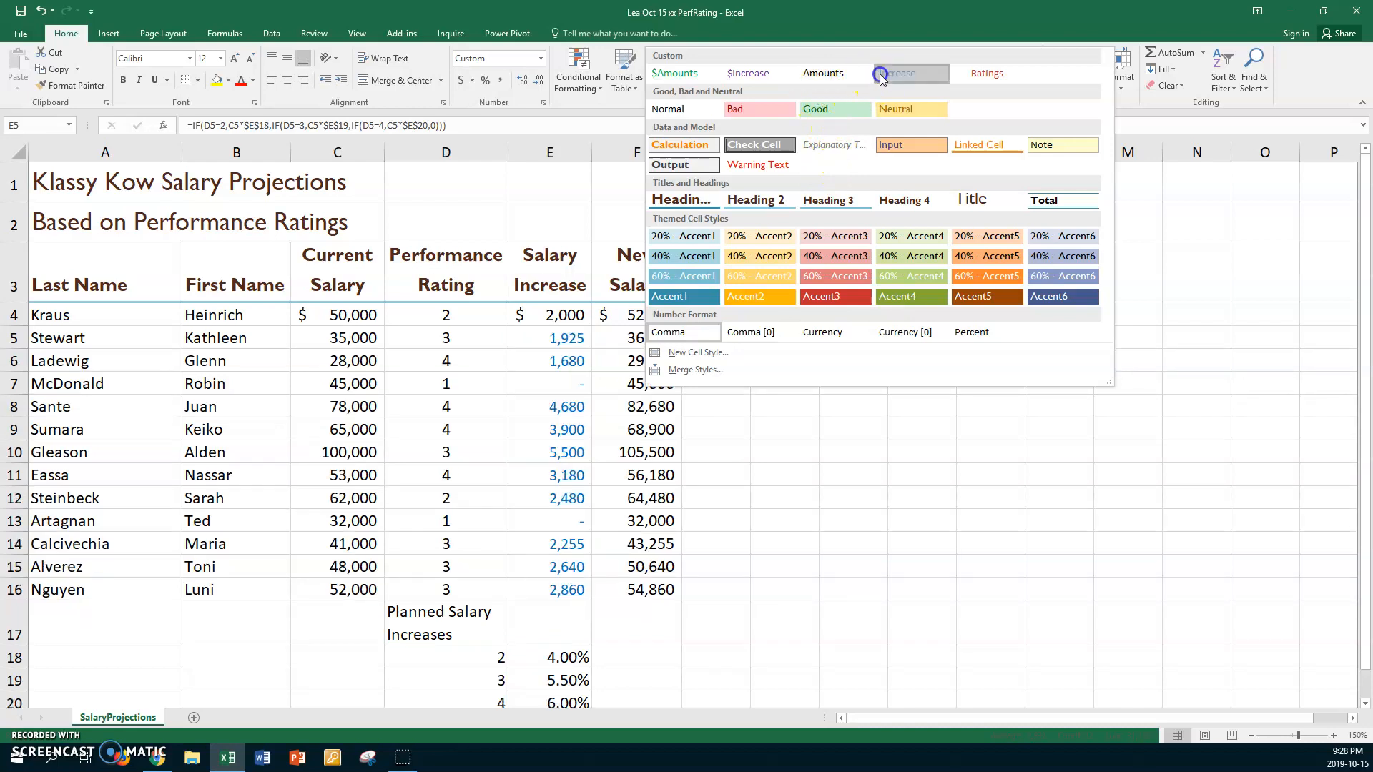
pyautogui.click(881, 77)
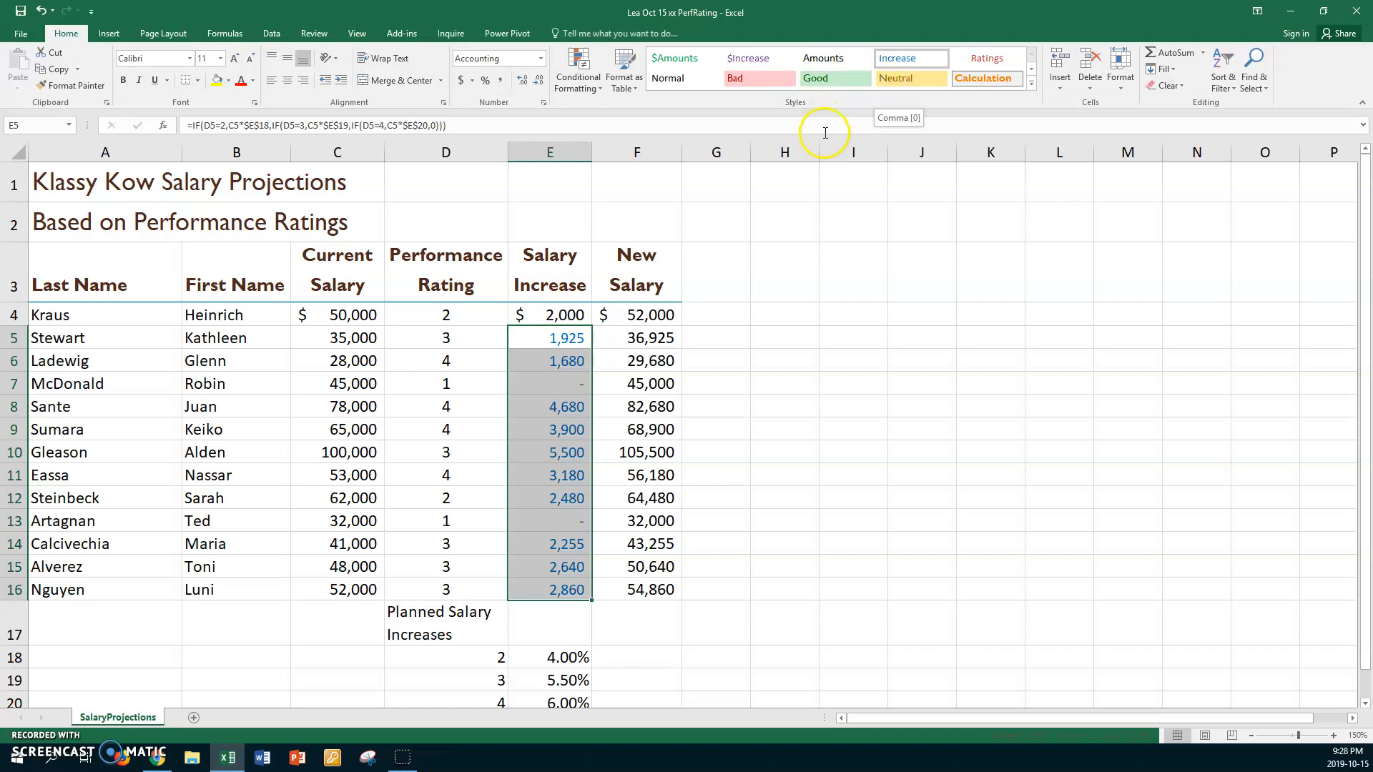
# - Apply the custom Ratings style to the performance ratings in D4:D16 and the planned-increase ratings in D18:D20
pyautogui.click(416, 314)
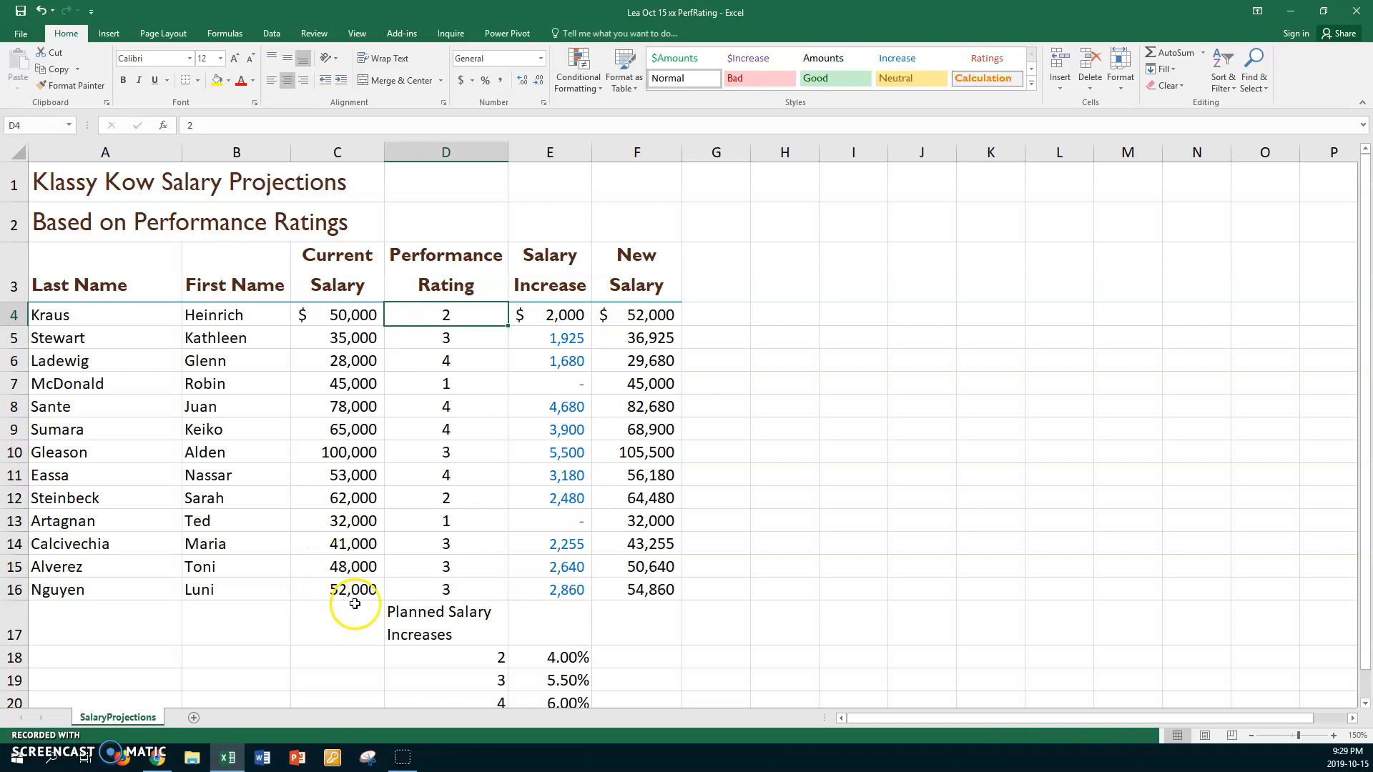
pyautogui.keyDown('shift'); pyautogui.click(407, 588); pyautogui.keyUp('shift')
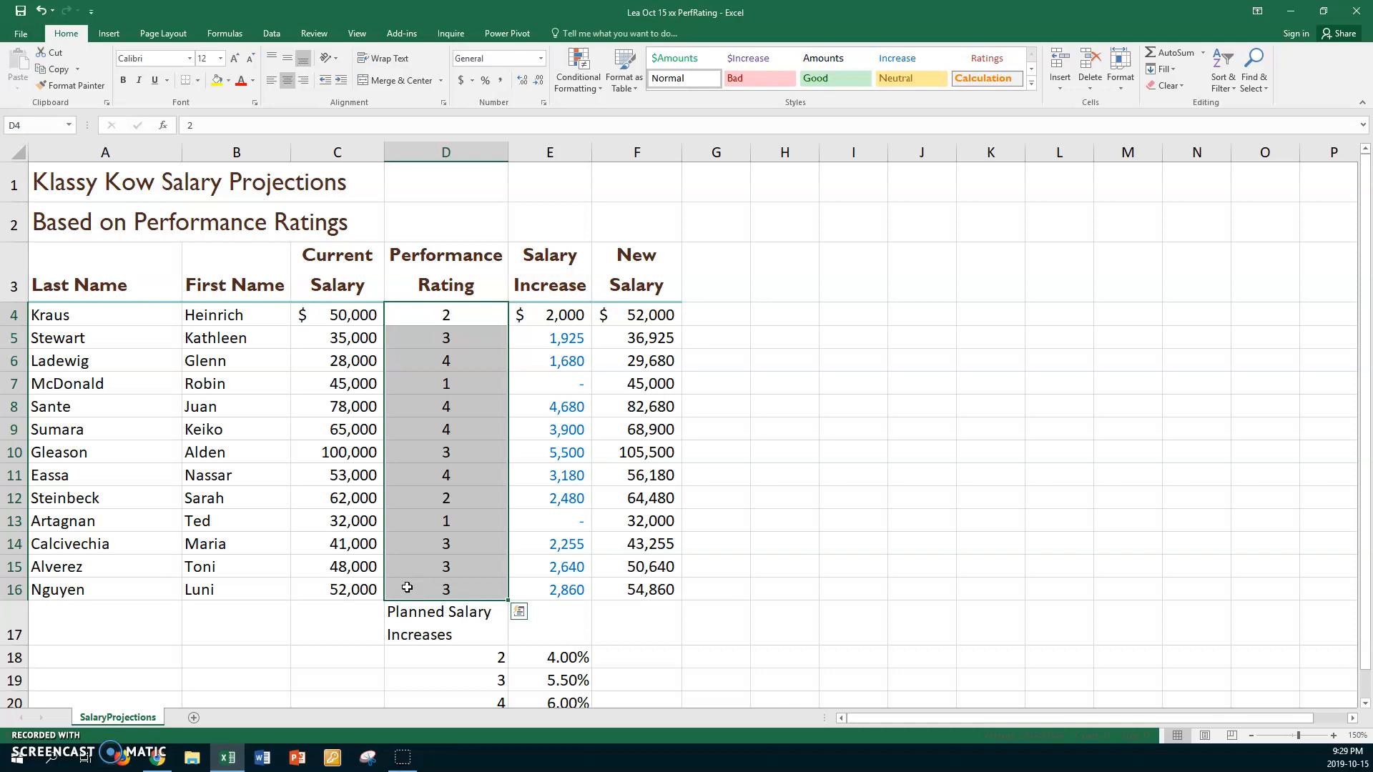
pyautogui.keyDown('ctrl'); pyautogui.click(481, 659); pyautogui.keyUp('ctrl')
pyautogui.keyDown('ctrl'); pyautogui.click(455, 705); pyautogui.keyUp('ctrl')
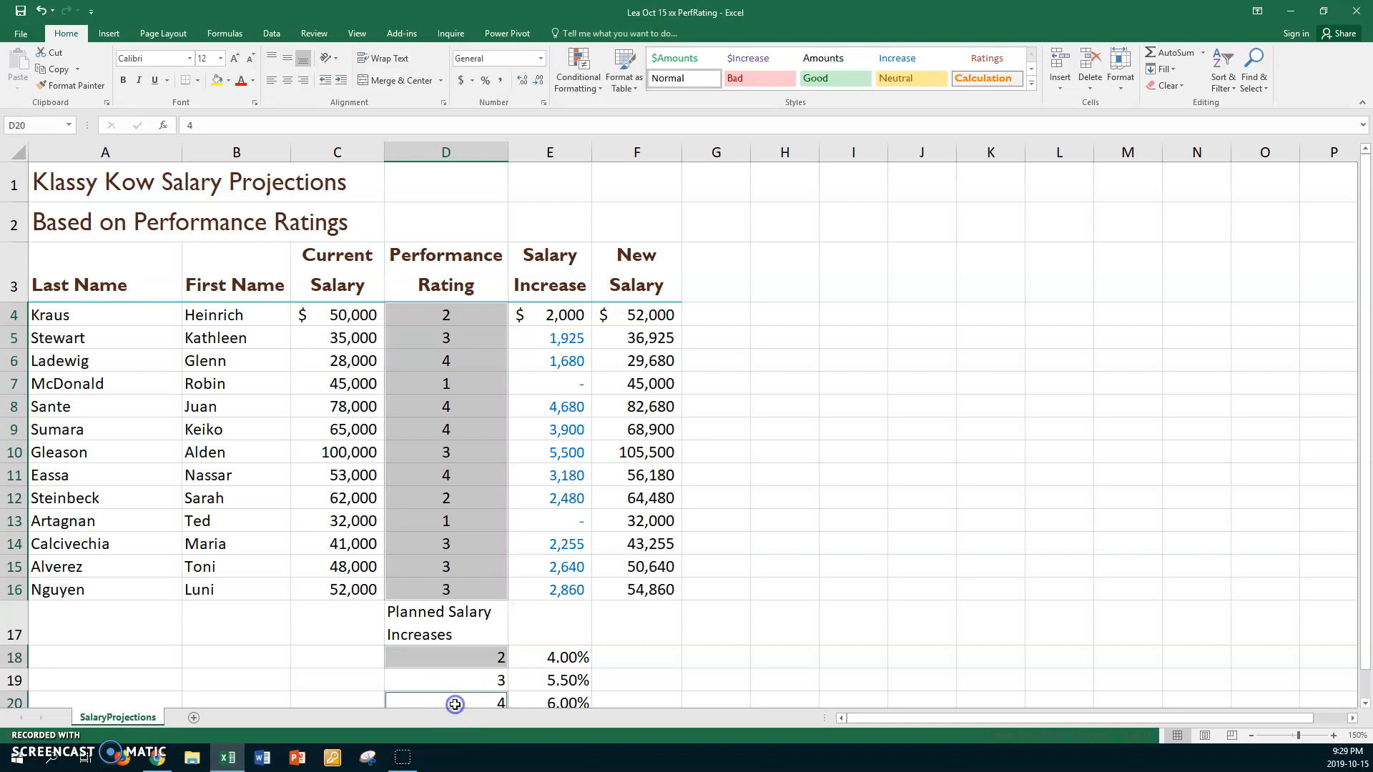
pyautogui.keyDown('ctrl'); pyautogui.click(457, 679); pyautogui.keyUp('ctrl')
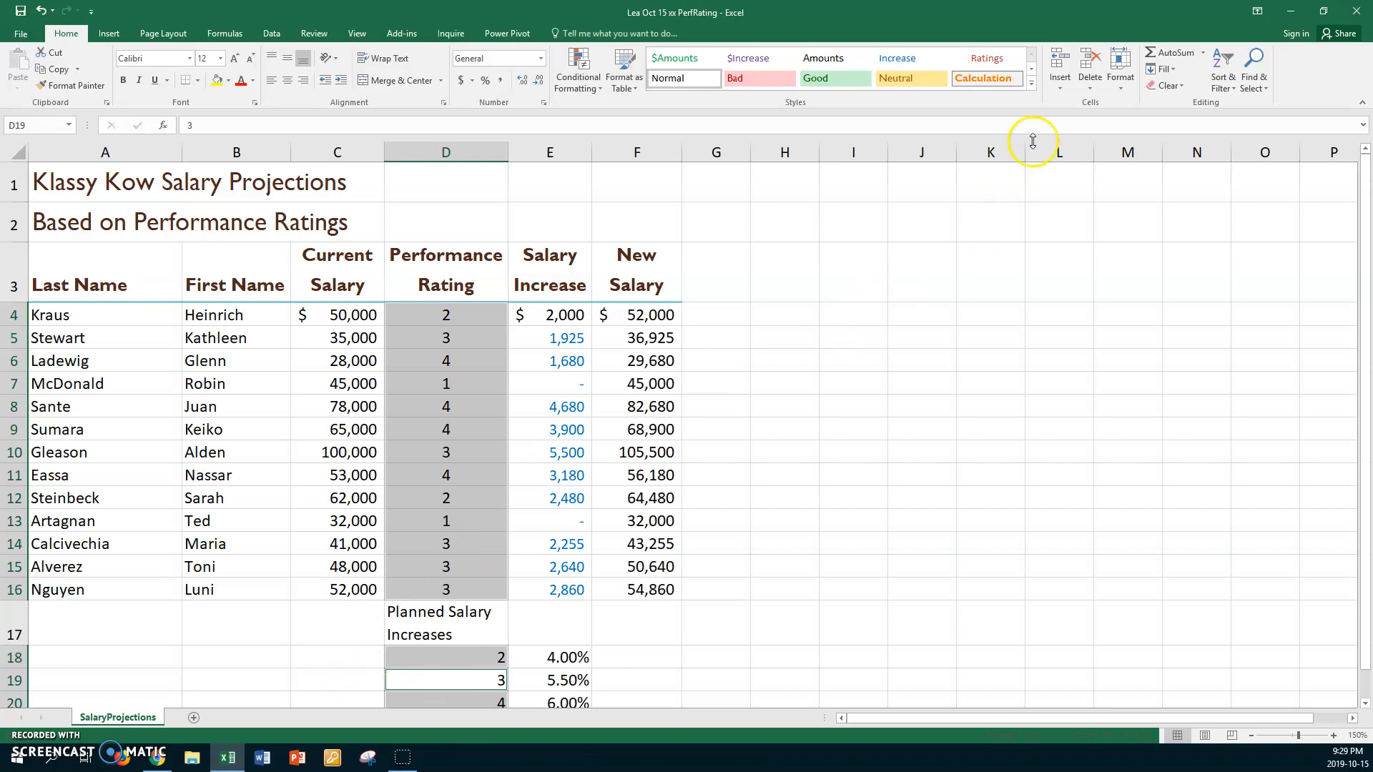
pyautogui.click(990, 60)
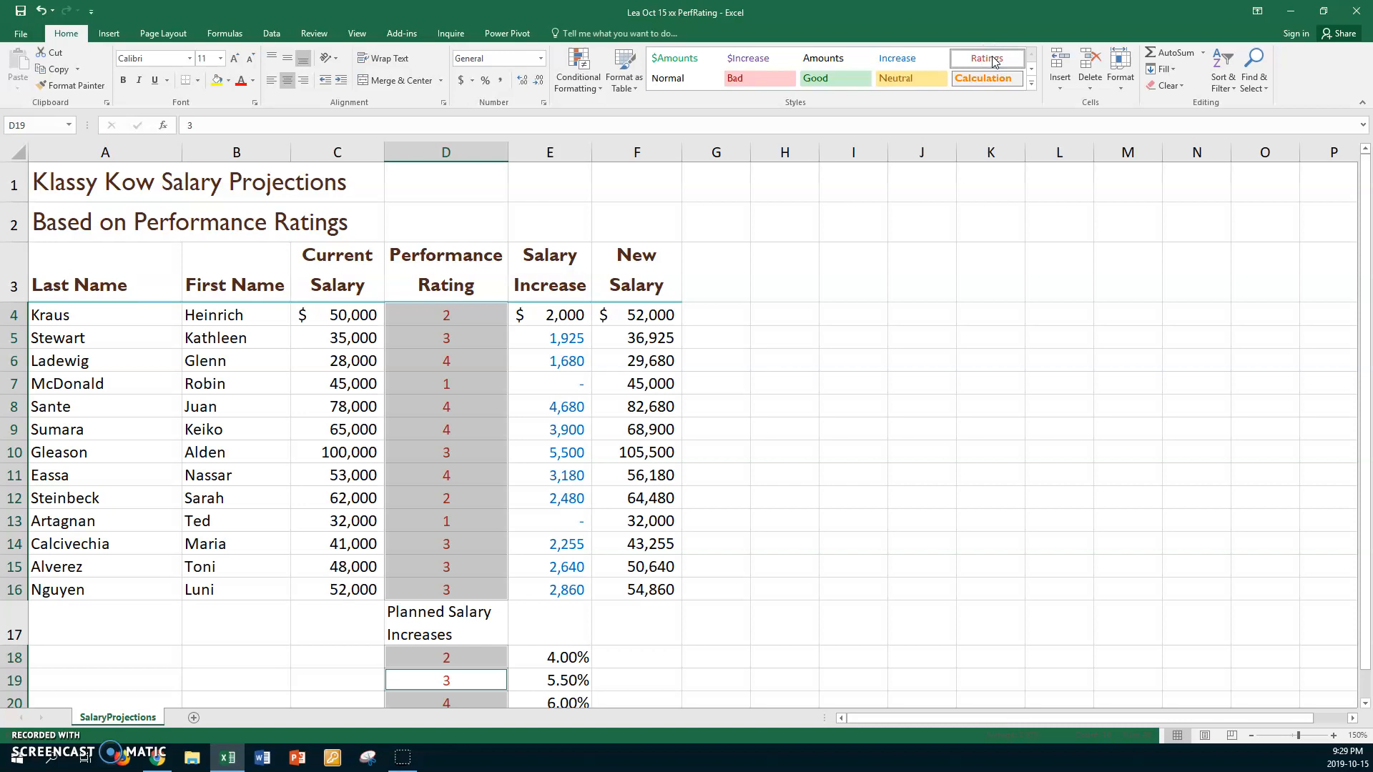
# - Apply the $Amounts style to the current salary in C4 and the $Increase style to the salary increase in E4
pyautogui.click(364, 313)
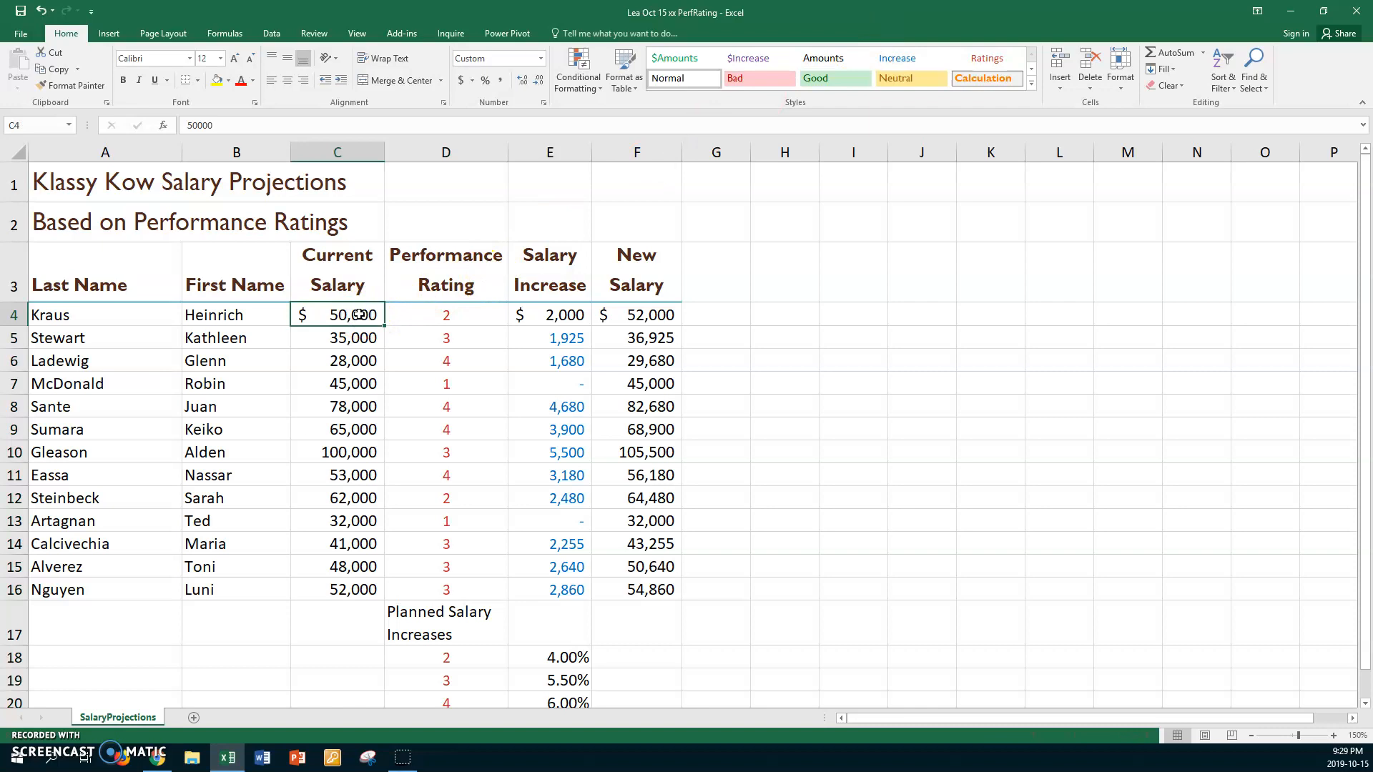
pyautogui.scroll(-1, 401, 286)
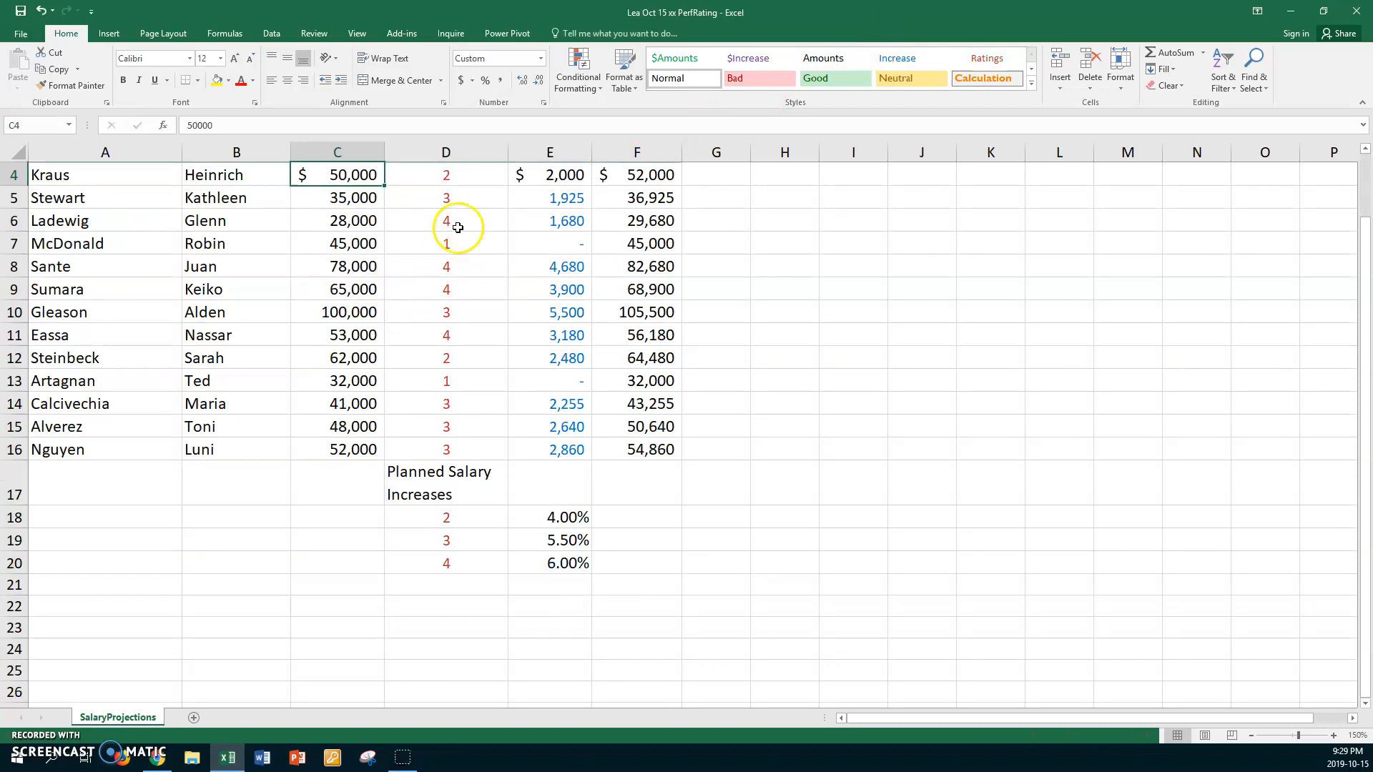
pyautogui.click(667, 58)
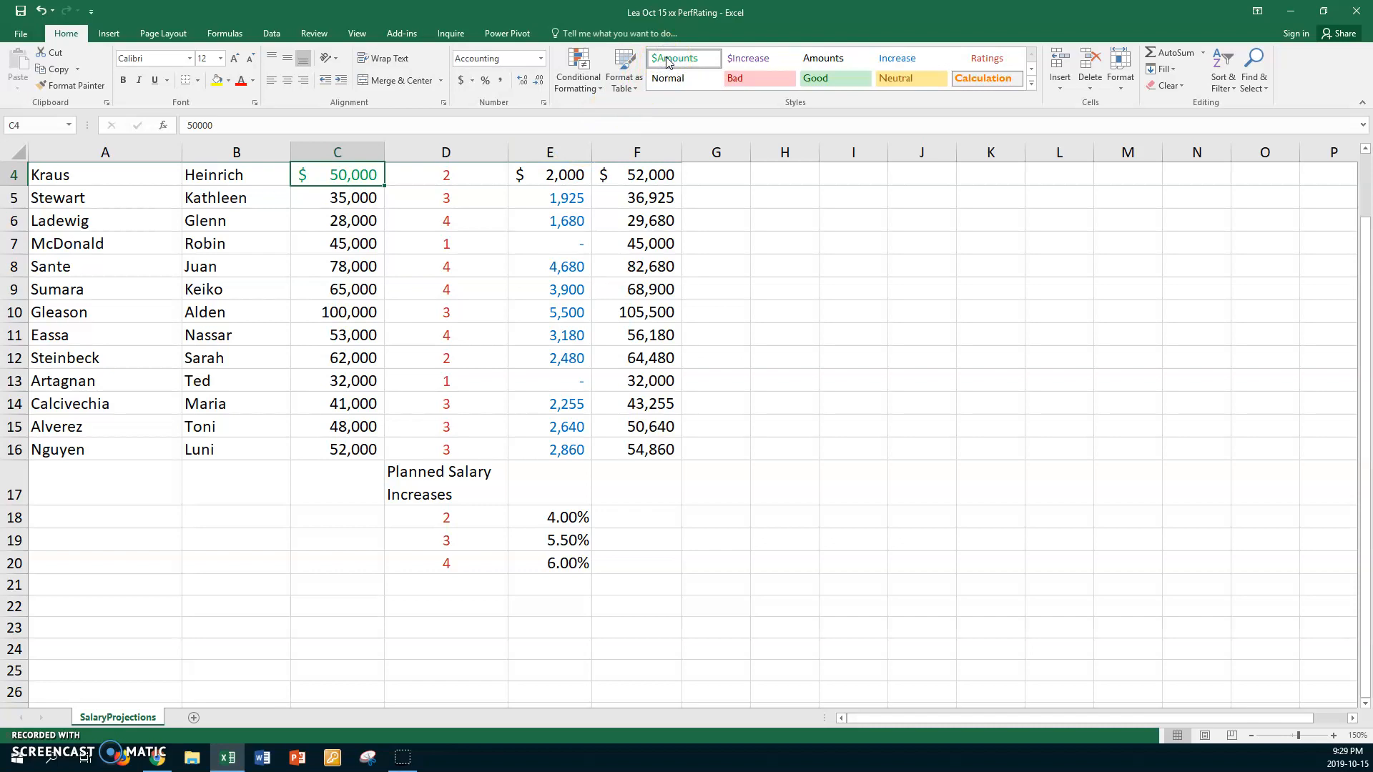
pyautogui.click(565, 174)
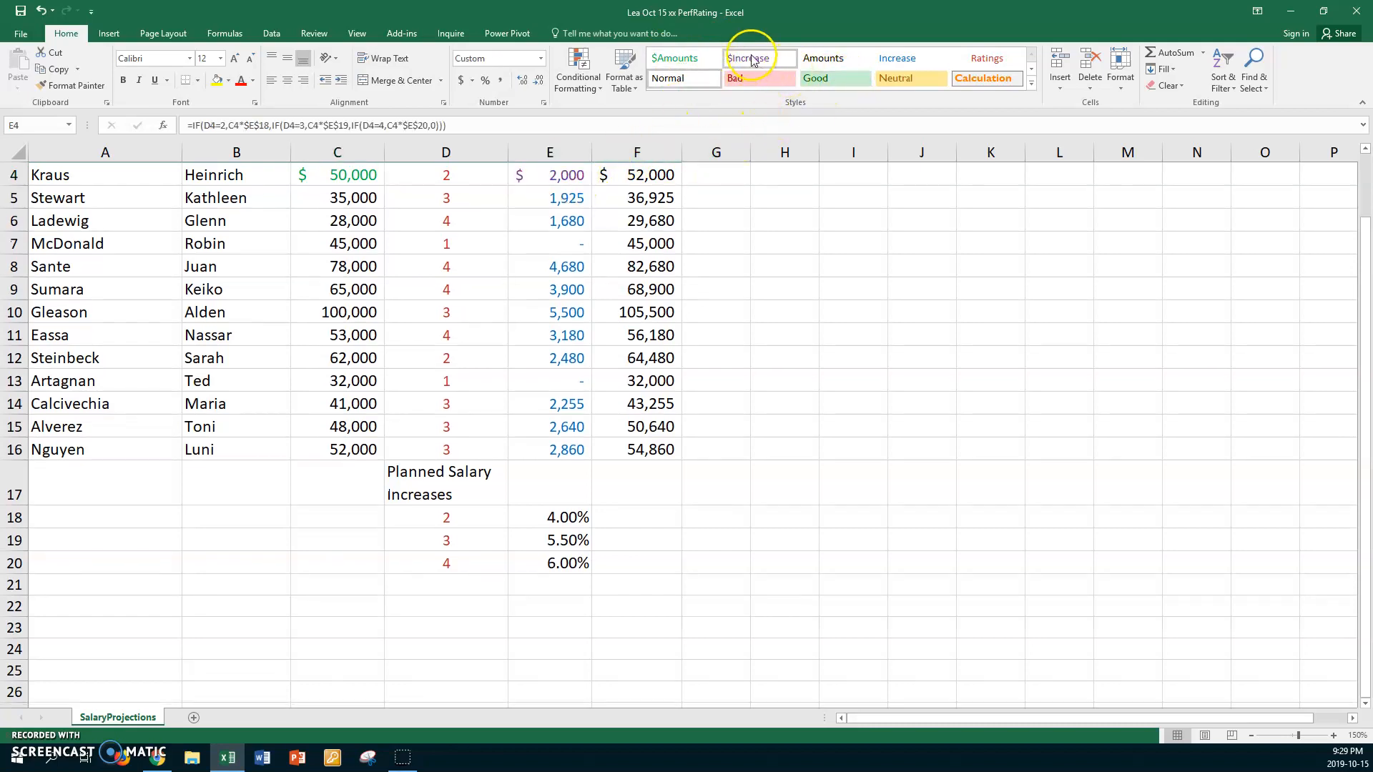
pyautogui.click(752, 60)
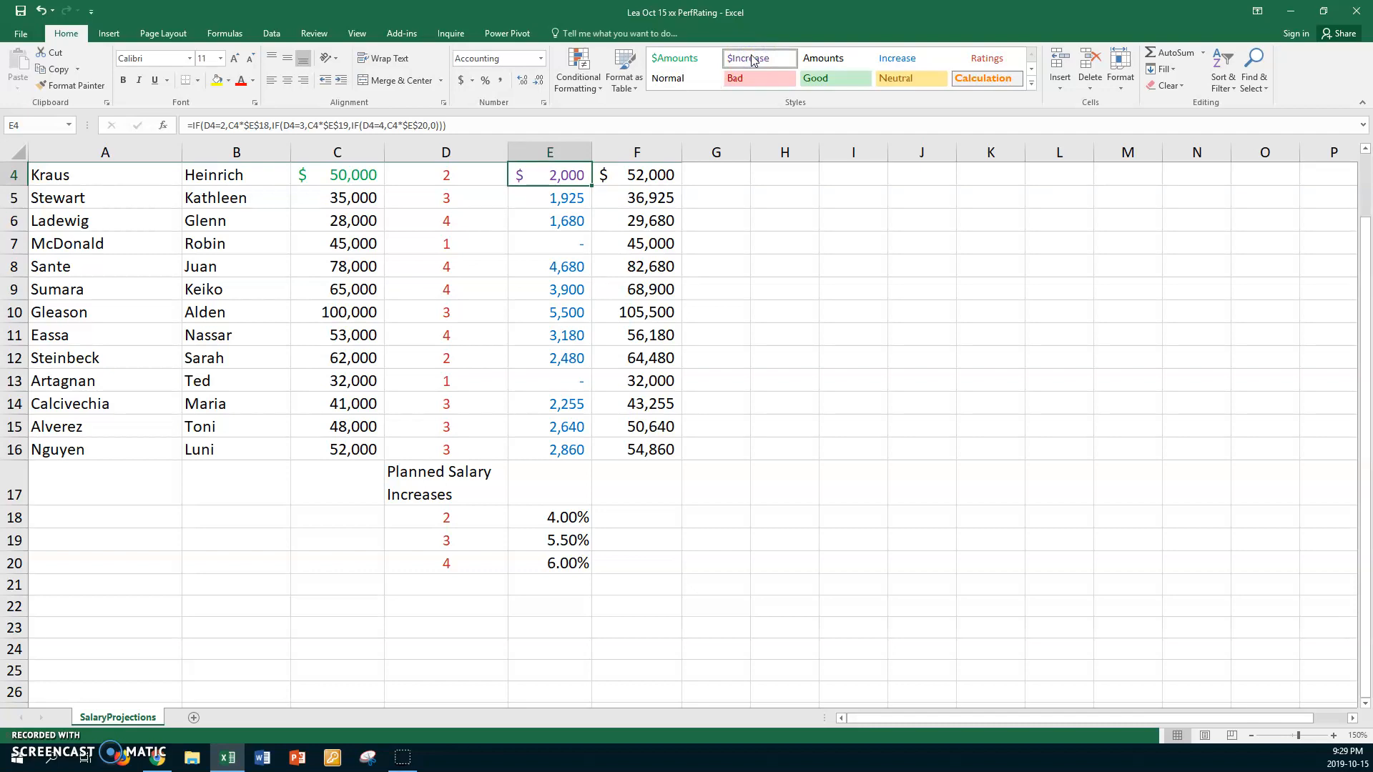
# - Apply the custom $Amounts style to the first new salary in F4
pyautogui.scroll(-1, 752, 60)
pyautogui.scroll(1, 692, 215)
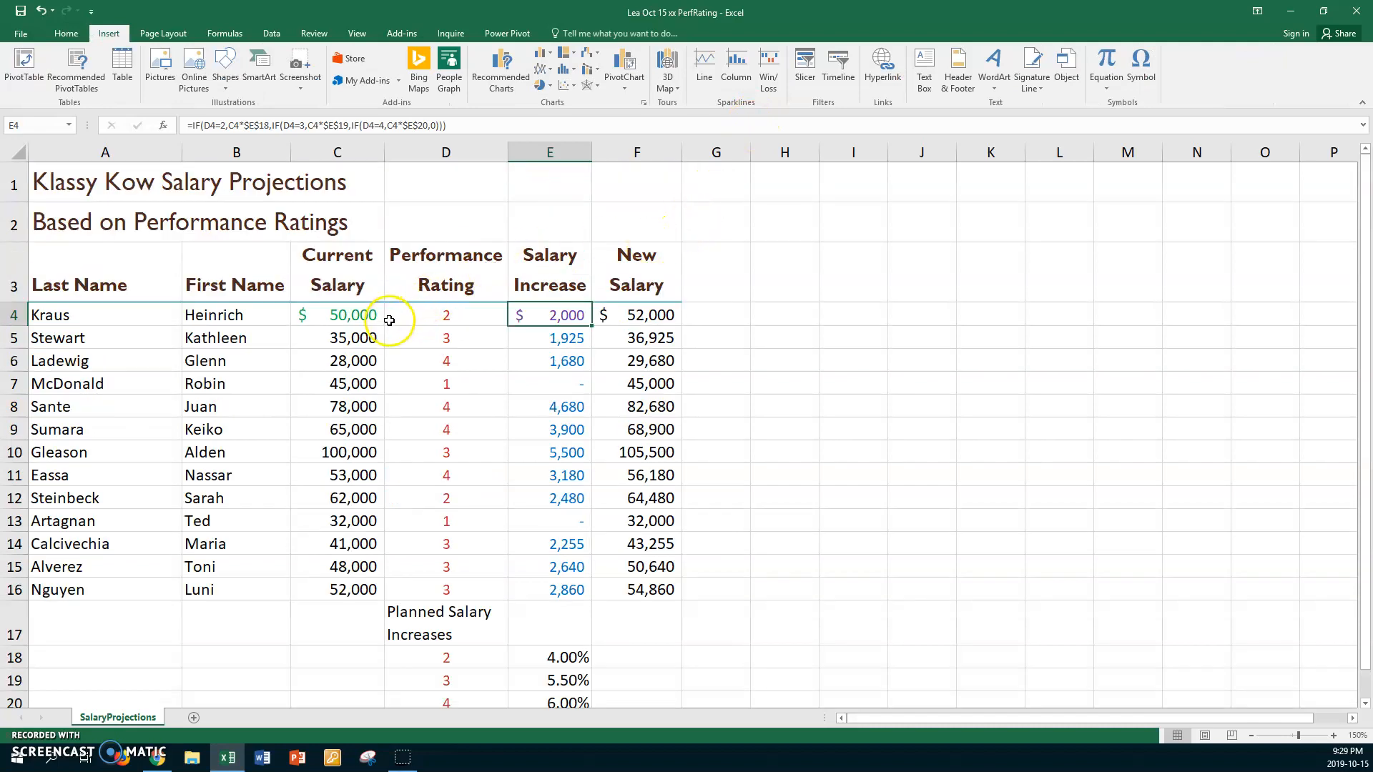
pyautogui.click(629, 315)
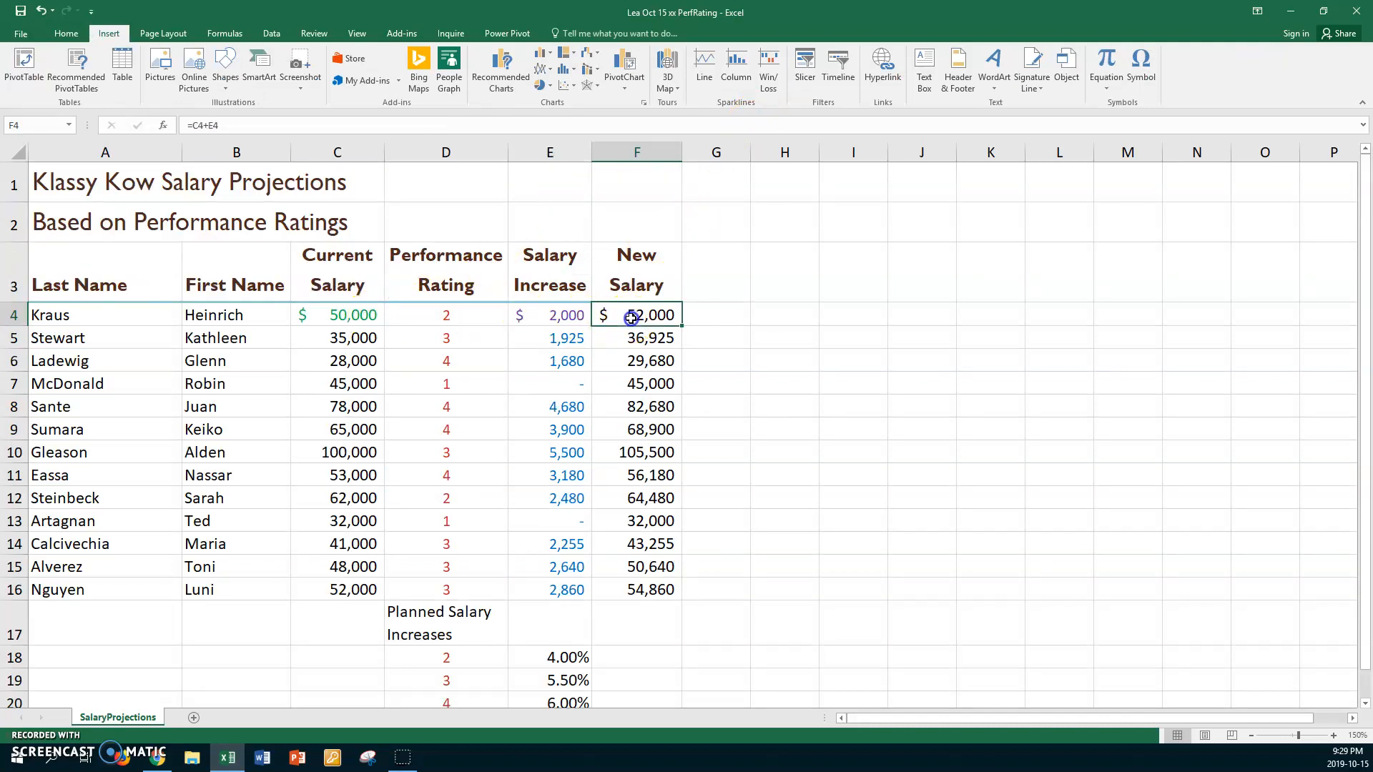
pyautogui.click(67, 34)
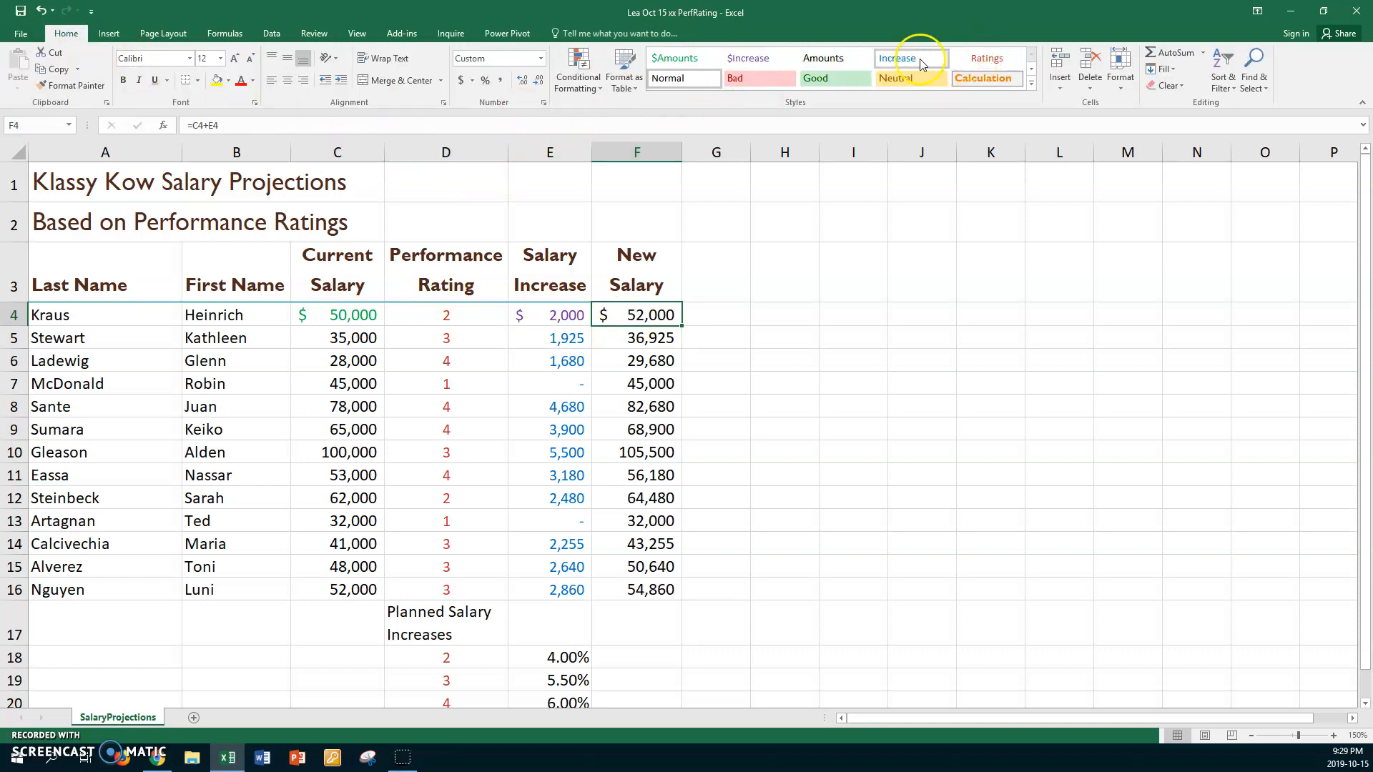
pyautogui.click(685, 60)
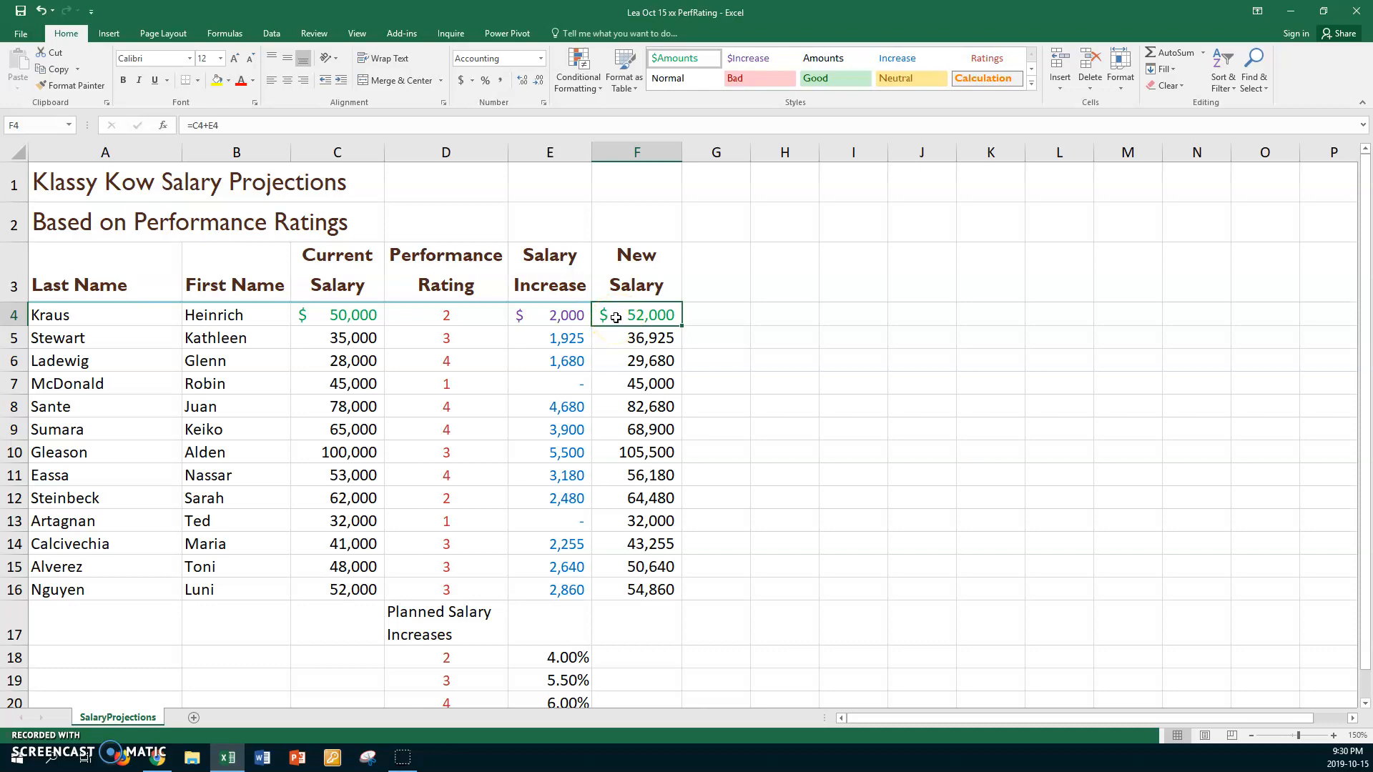
pyautogui.click(482, 342)
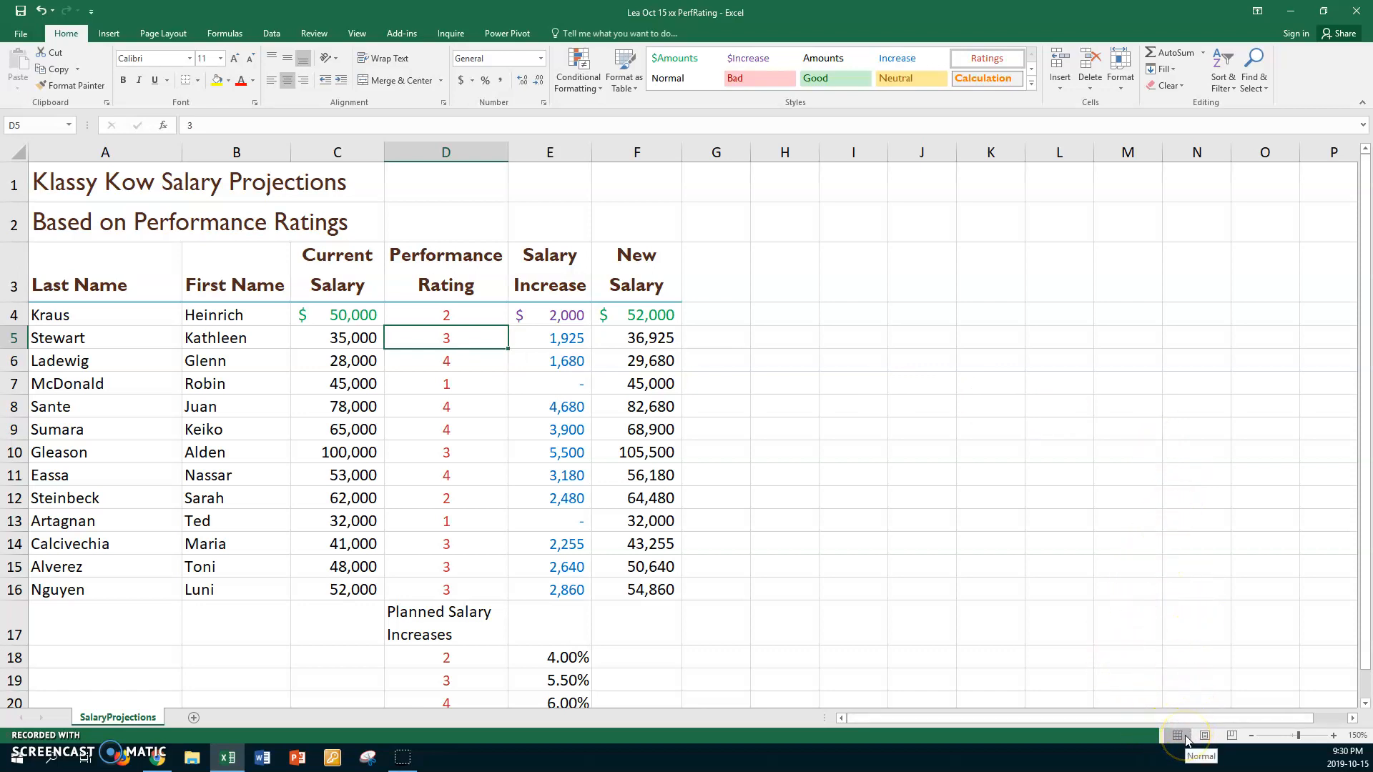
# - Switch to Page Break Preview and shrink the print area to A1:C20, leaving out columns D to F
pyautogui.click(1232, 741)
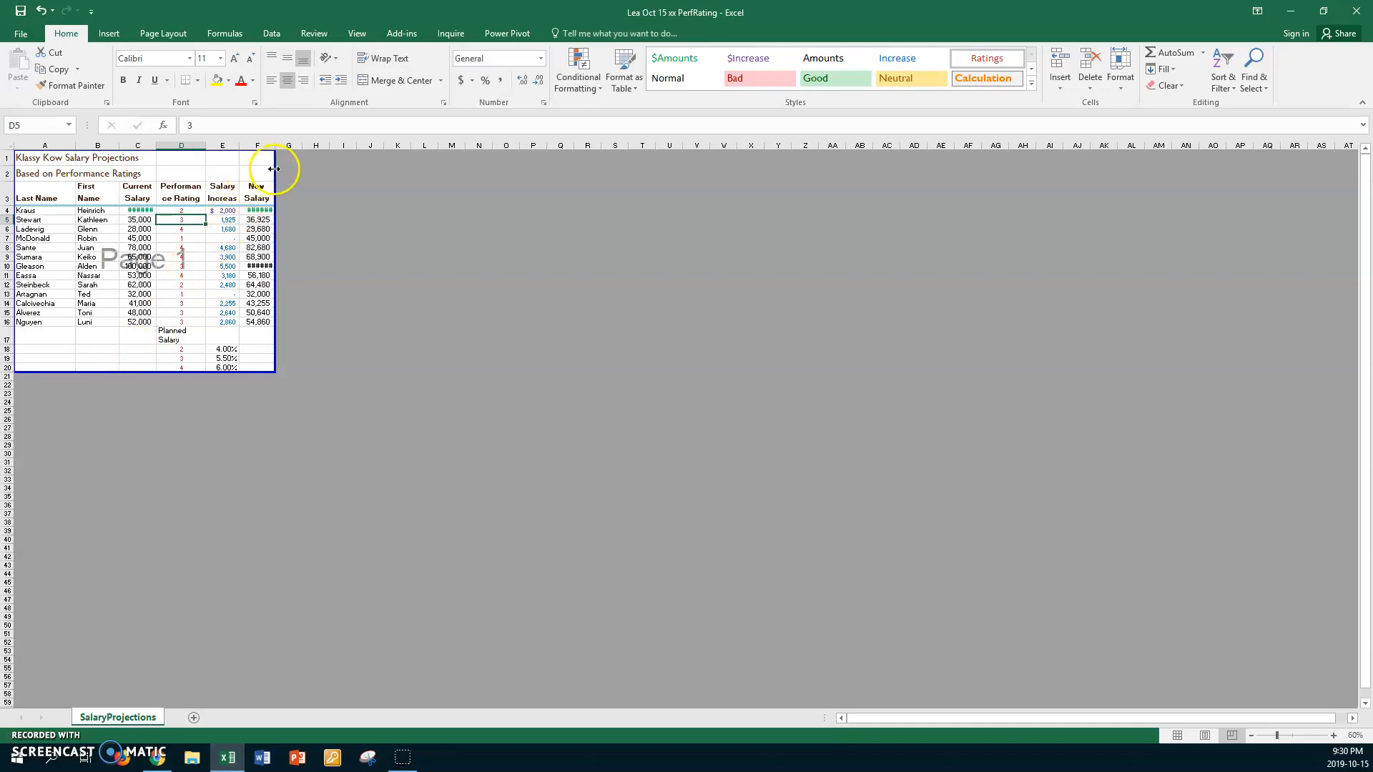
pyautogui.moveTo(275, 158); pyautogui.dragTo(157, 172)
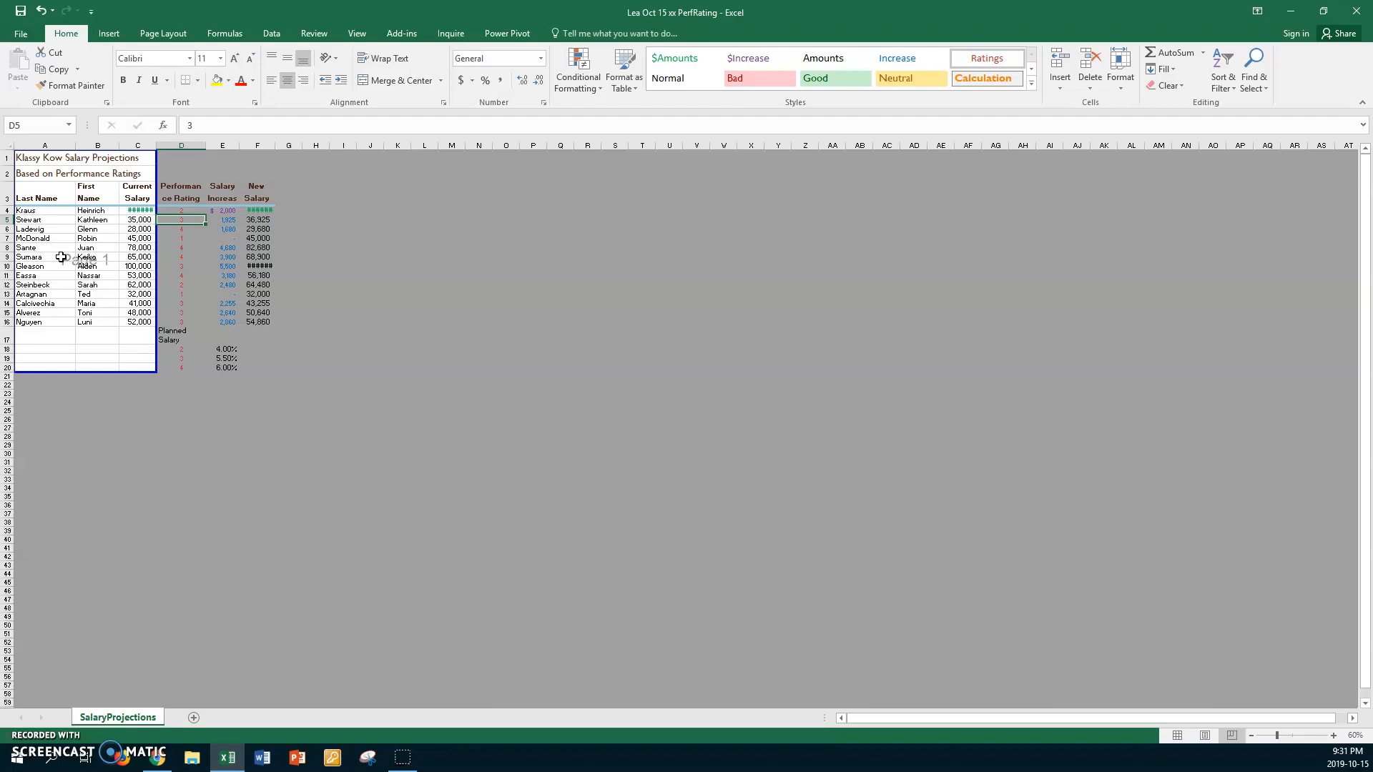
# - Set the sheet's print titles to repeat rows $1:$2 at the top of each page
pyautogui.click(165, 34)
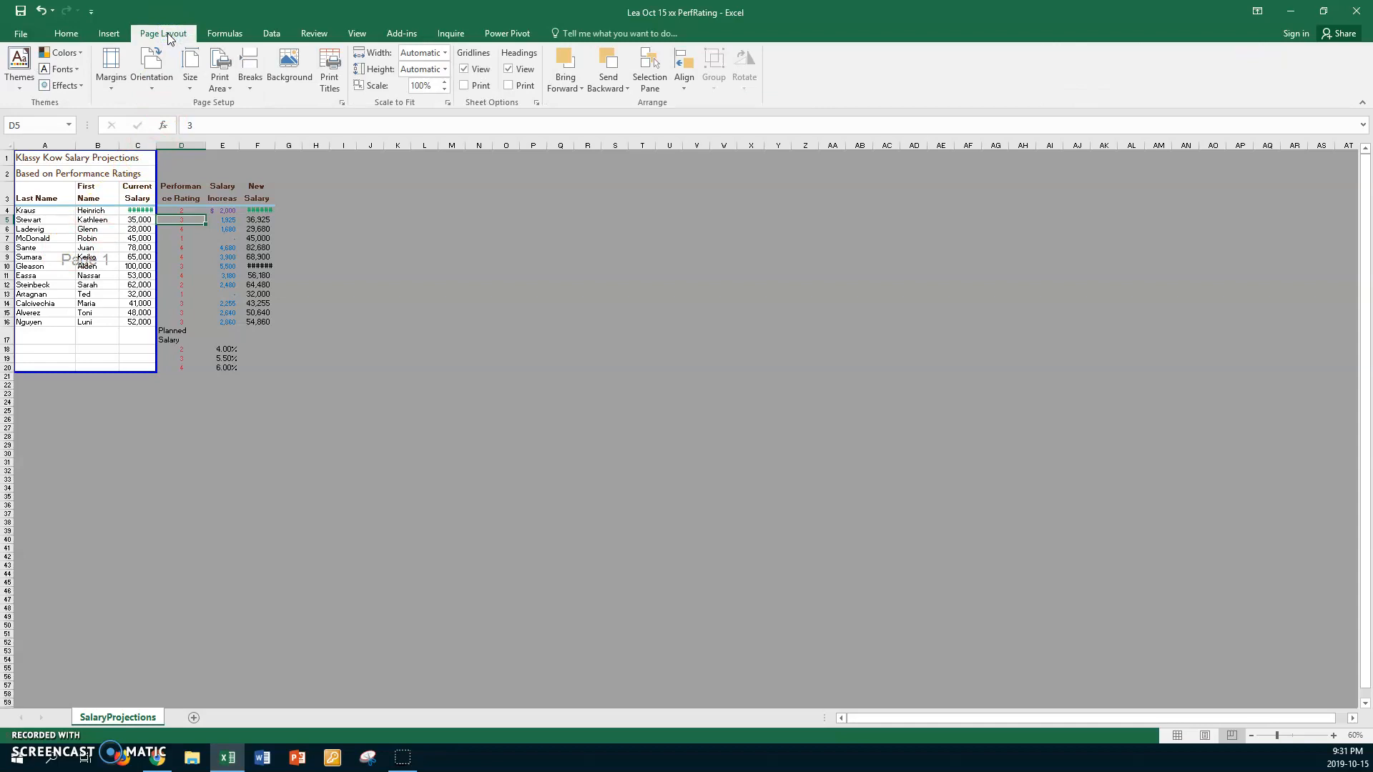
pyautogui.click(332, 77)
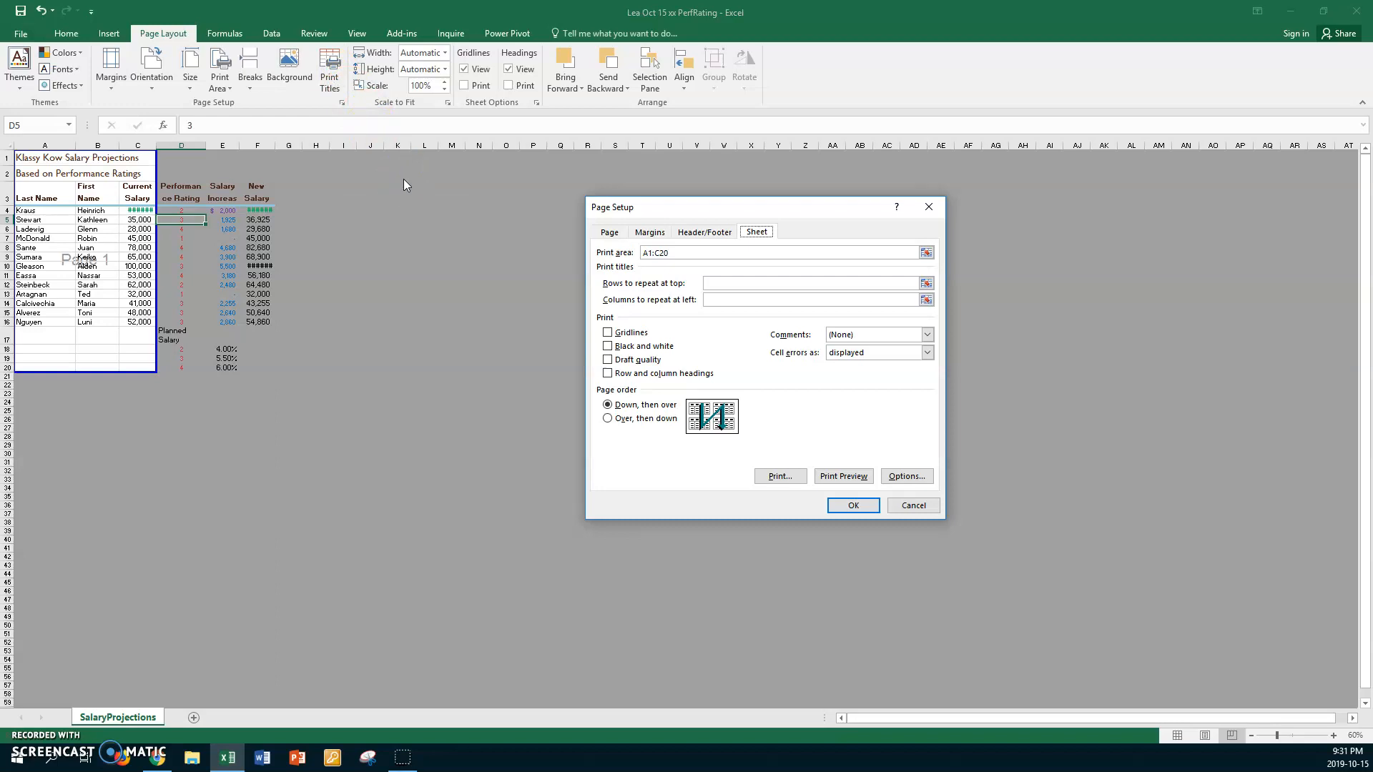
pyautogui.click(924, 284)
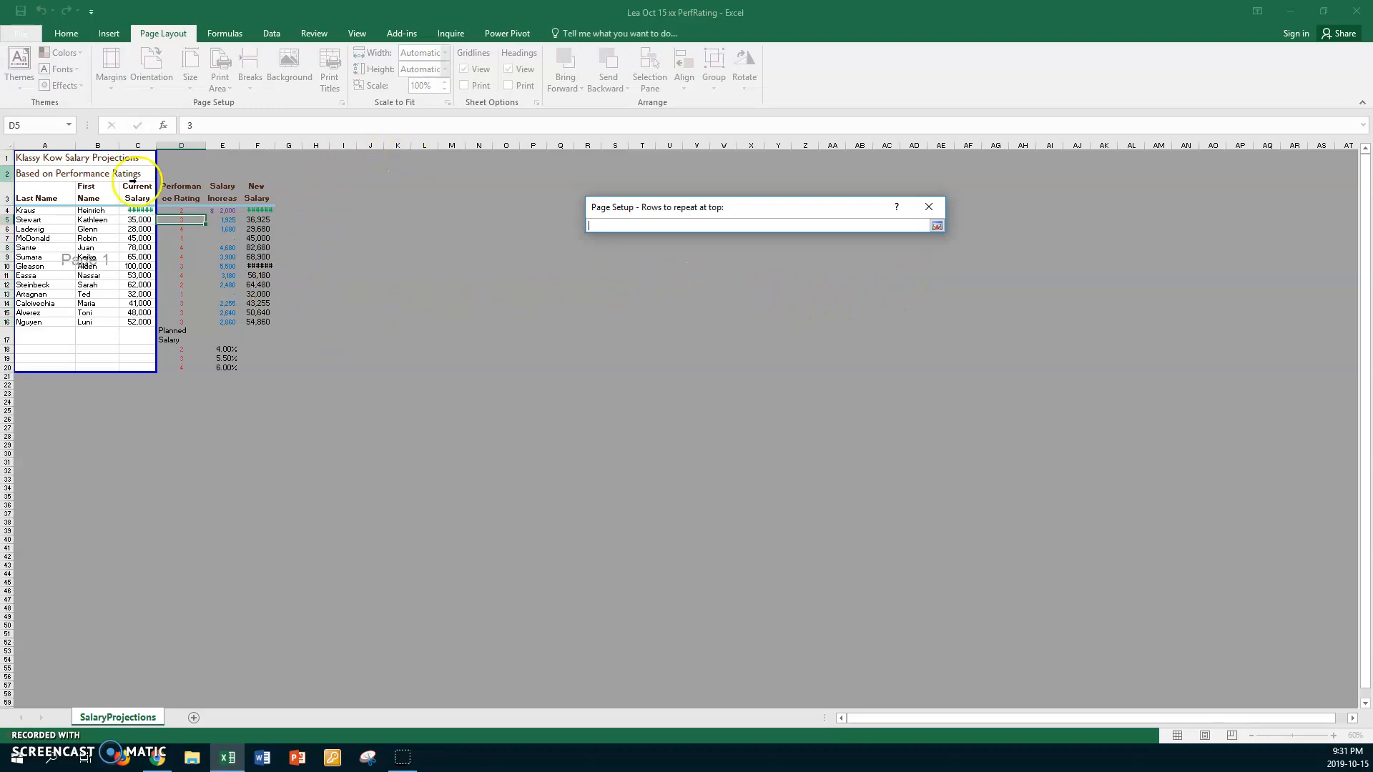
pyautogui.moveTo(37, 158); pyautogui.dragTo(33, 168)
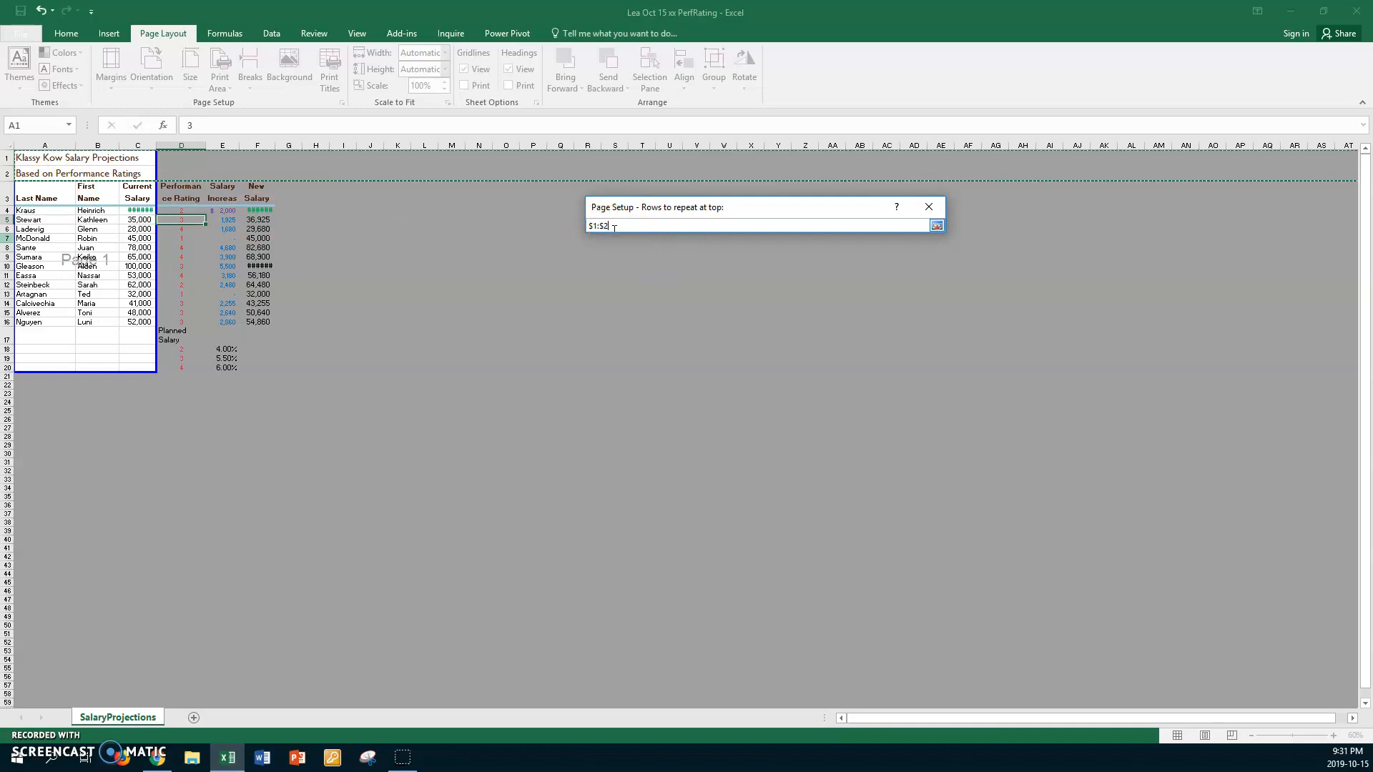
pyautogui.click(936, 225)
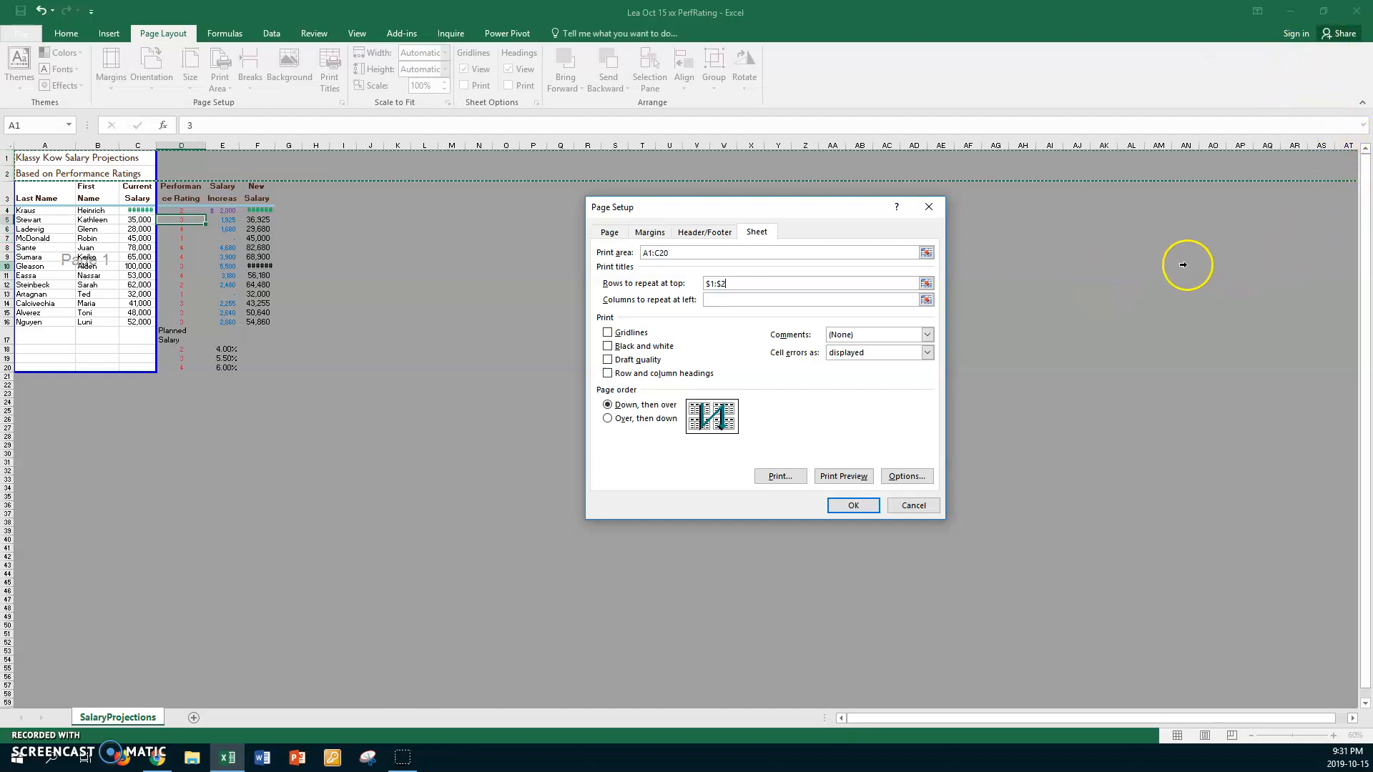
# - Set column $A:$A as the print title column to repeat at the left
pyautogui.click(926, 300)
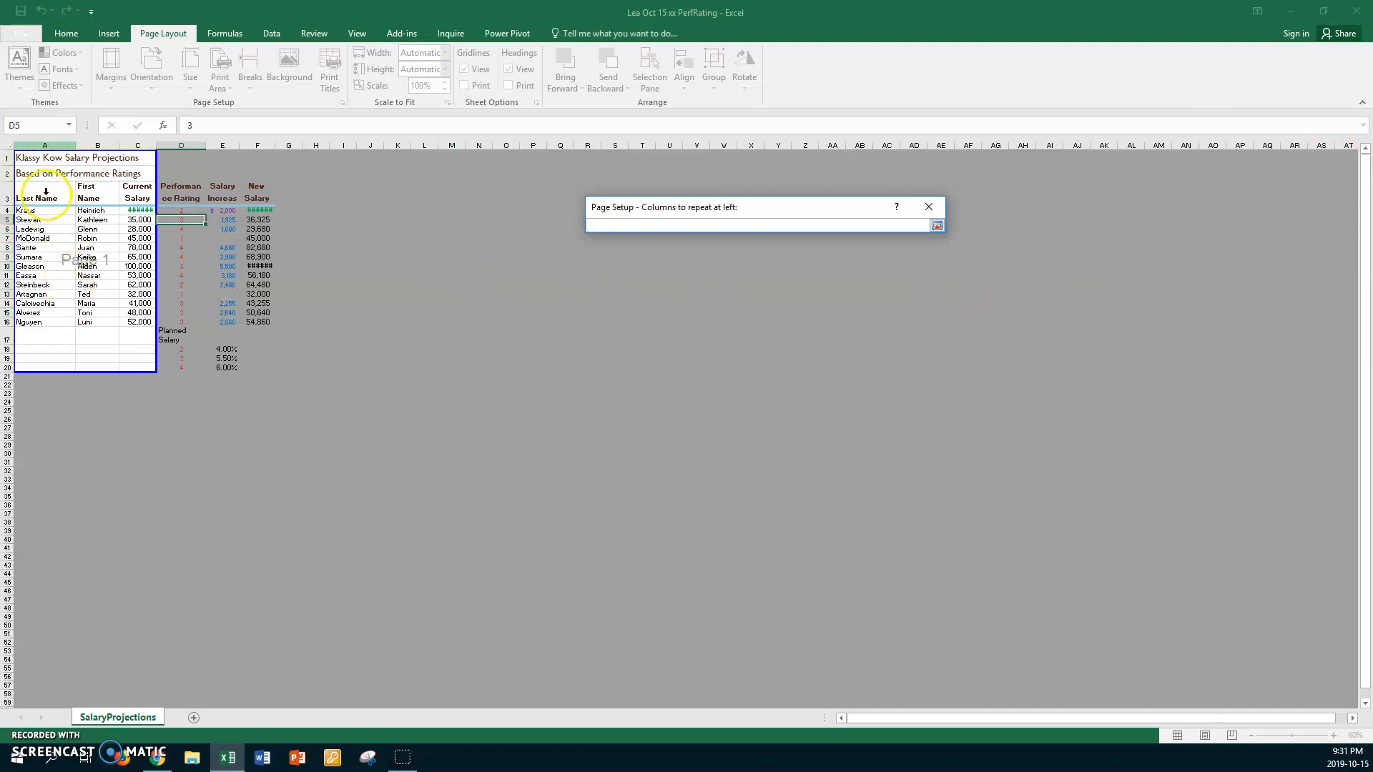
pyautogui.click(43, 148)
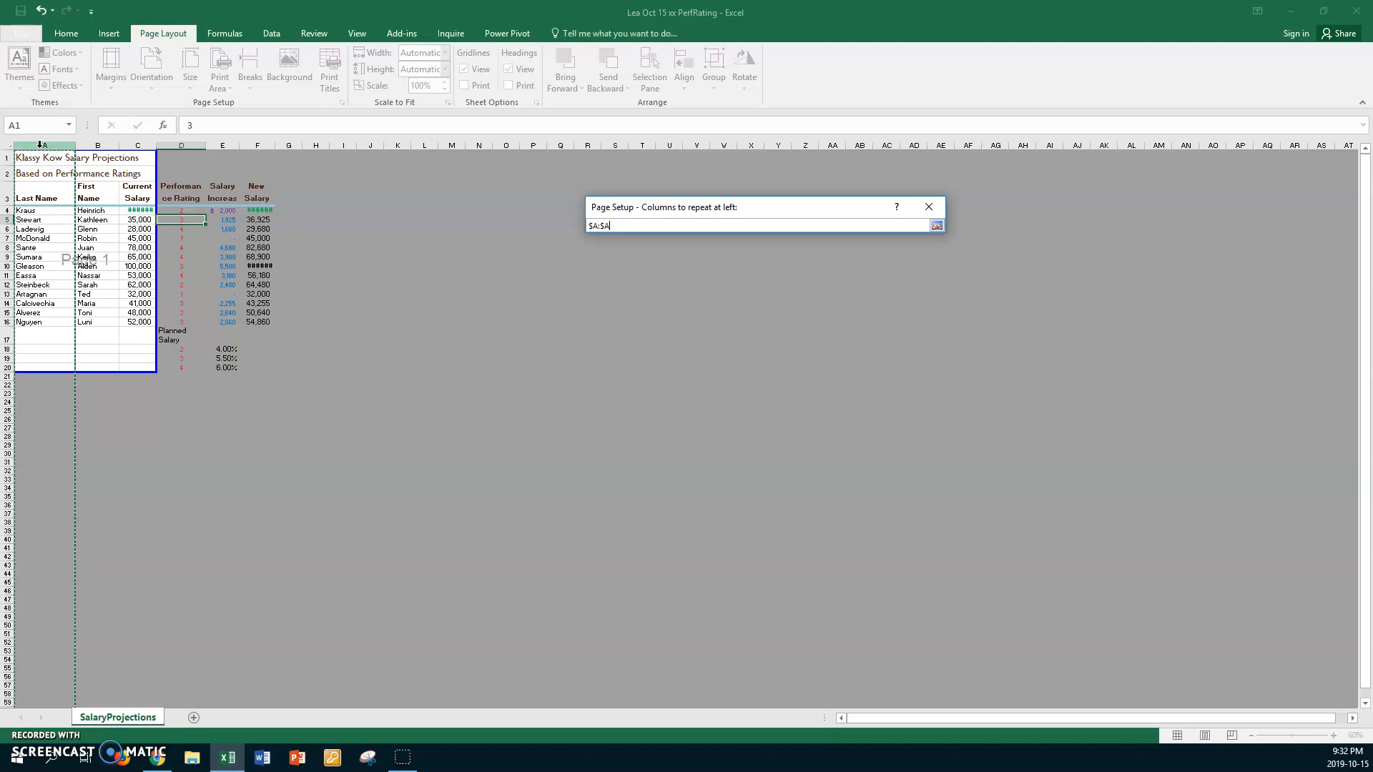
pyautogui.click(936, 226)
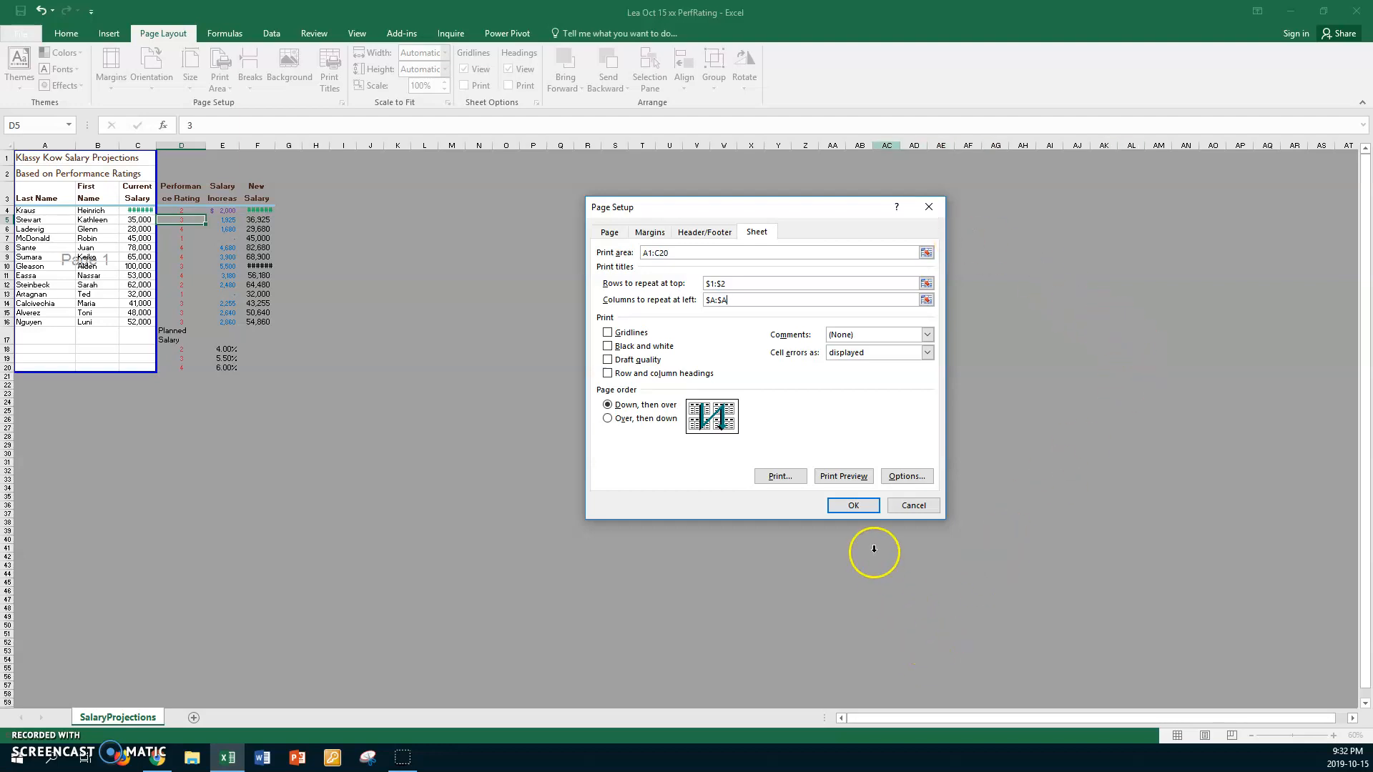
# - Preview the printed sheet and check its print area and print title settings in Page Setup
pyautogui.click(857, 477)
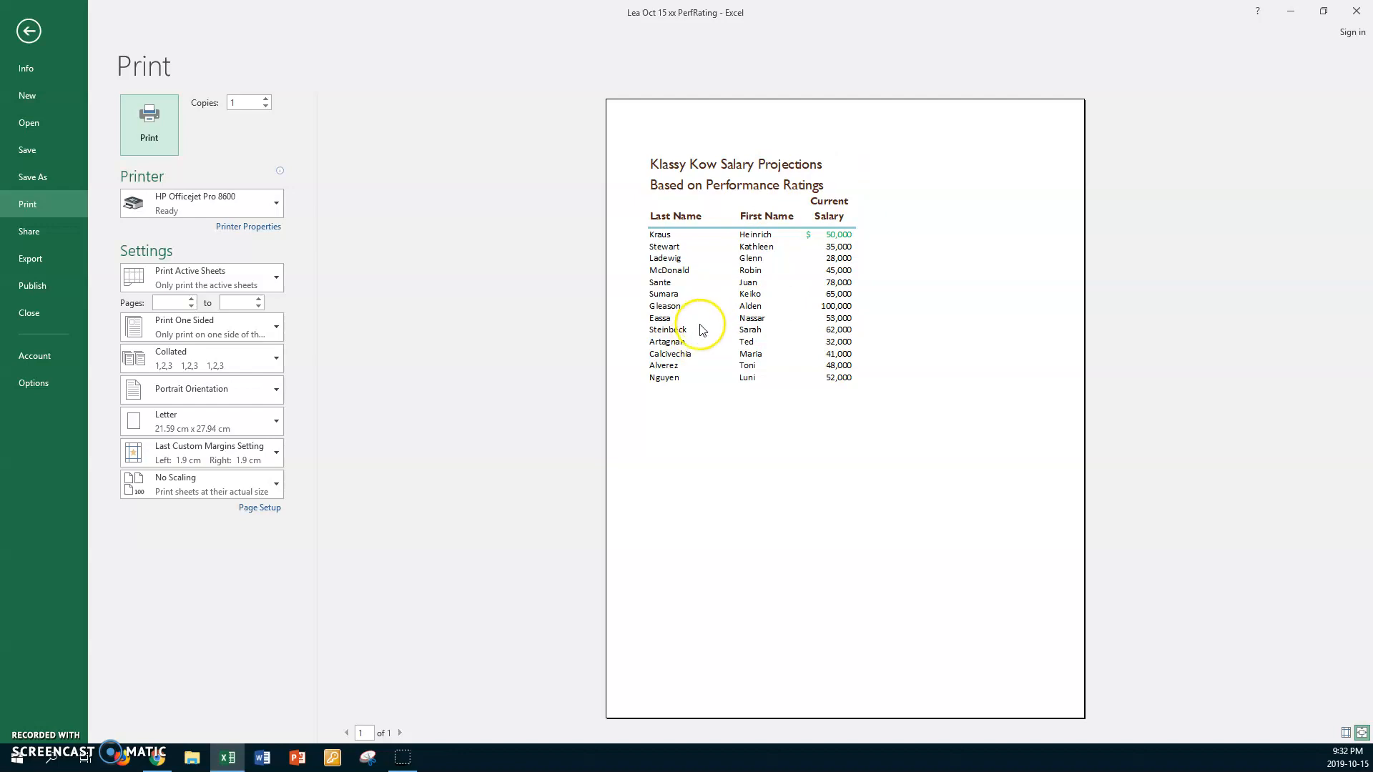
pyautogui.click(270, 508)
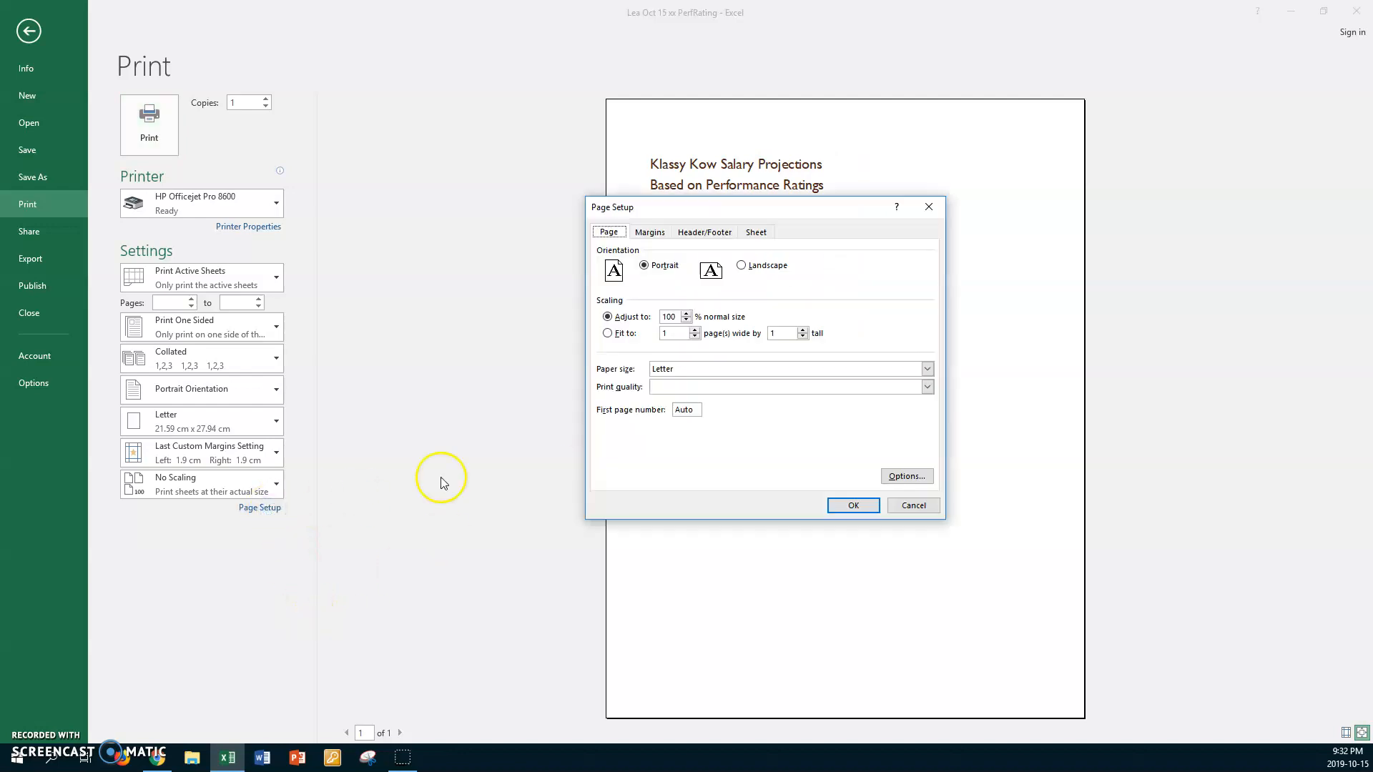
pyautogui.click(759, 235)
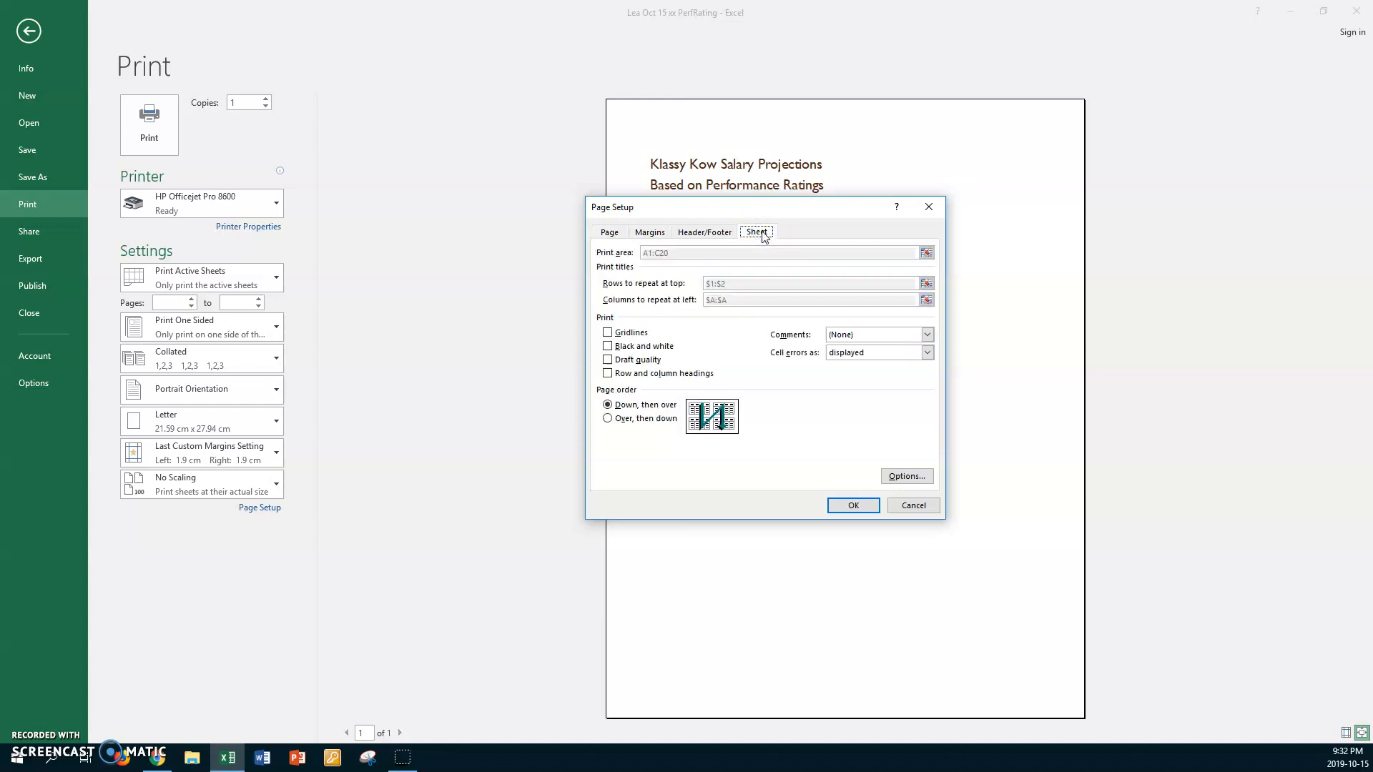